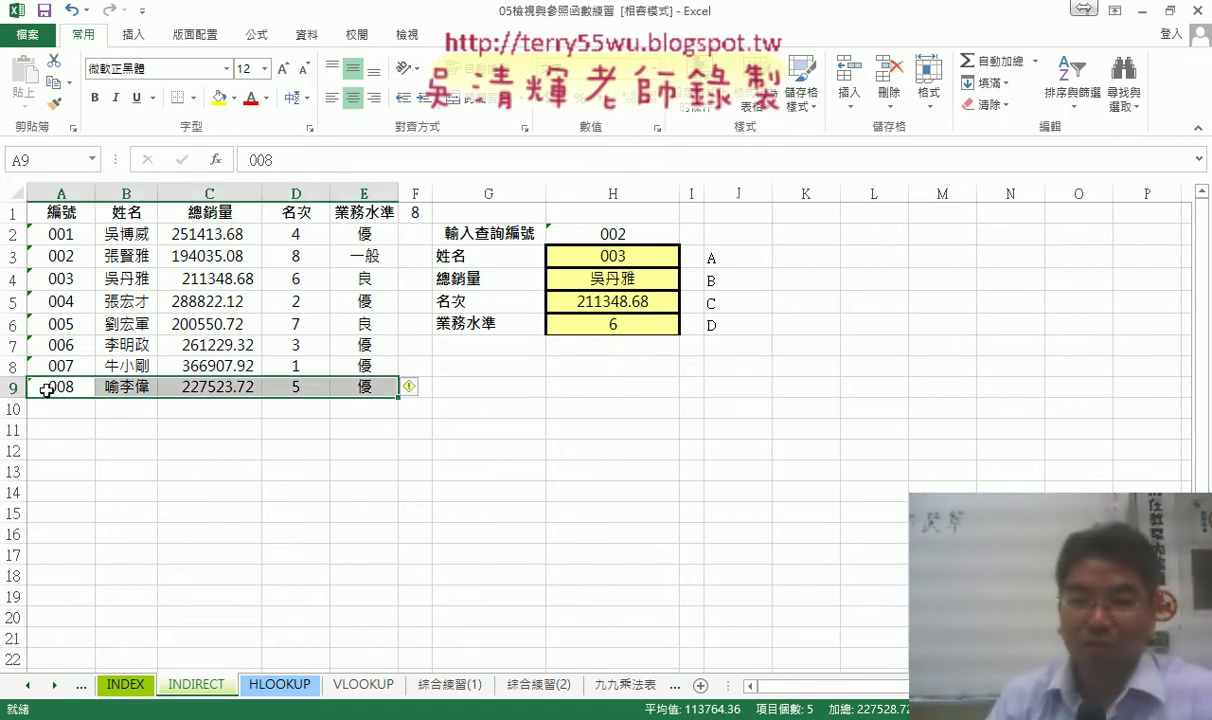
- Copy the 008 record in row 9 and paste it into rows 10 and 11
key("ctrl+c")
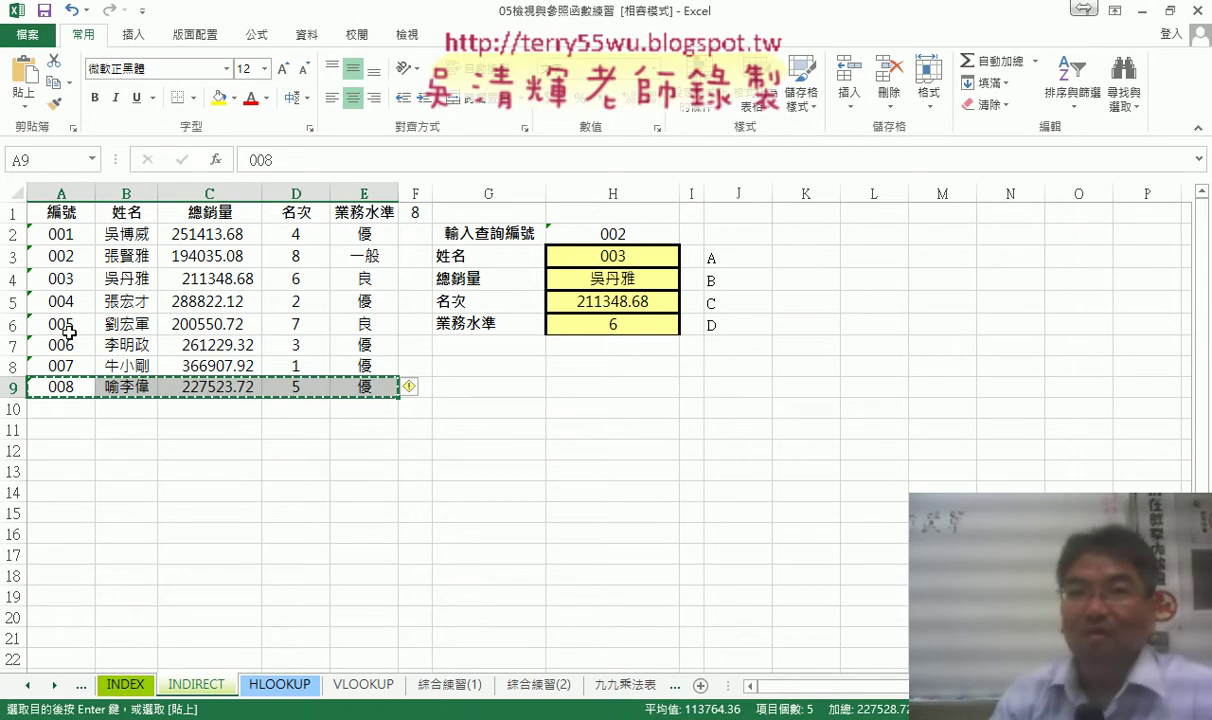
left_click(52, 407)
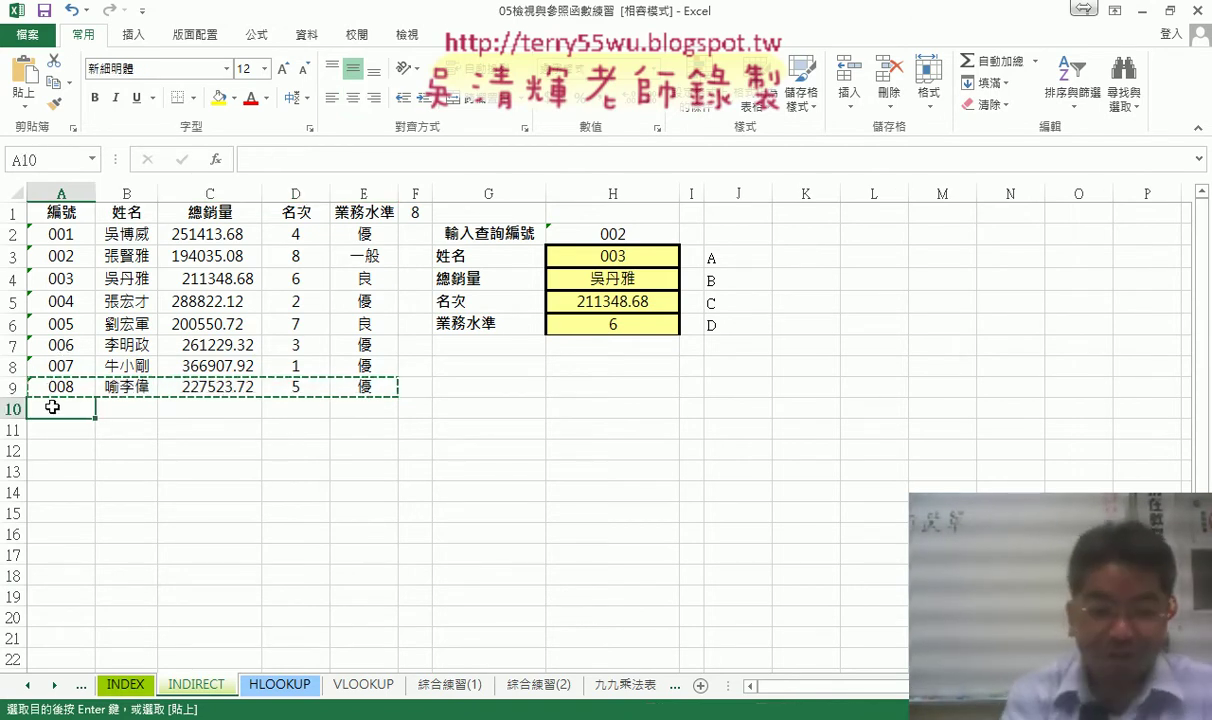
key("ctrl+v")
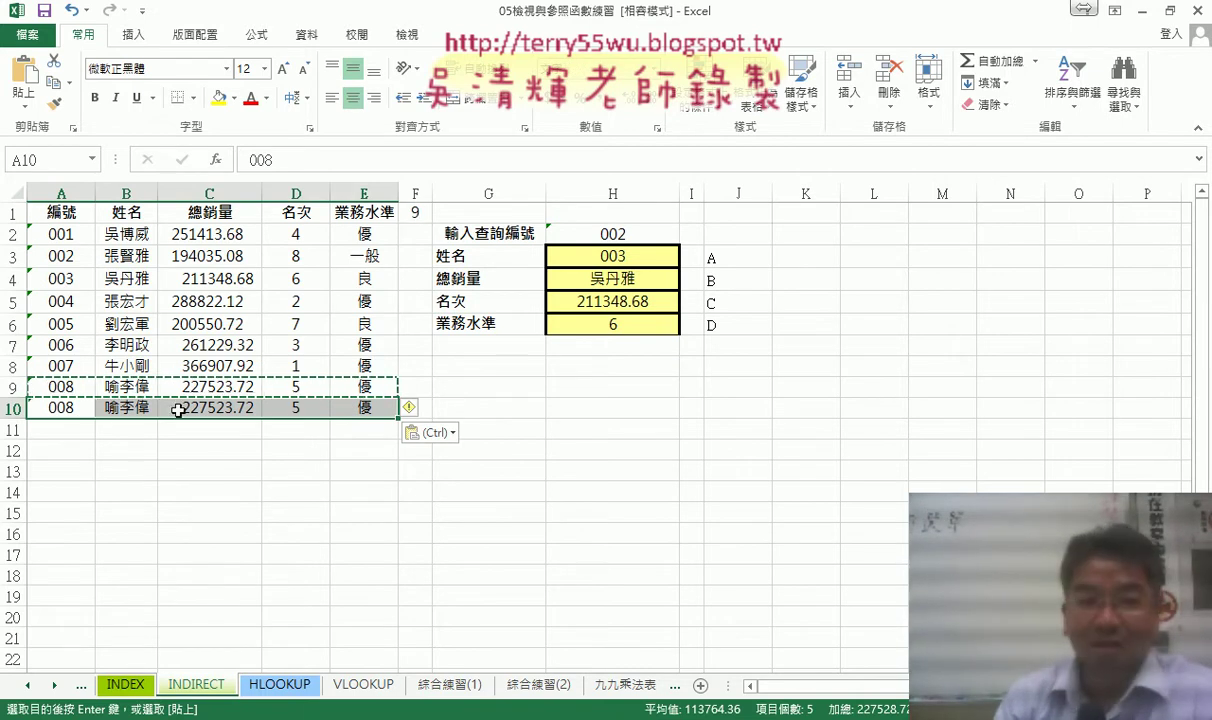
left_click(81, 432)
key("ctrl+v")
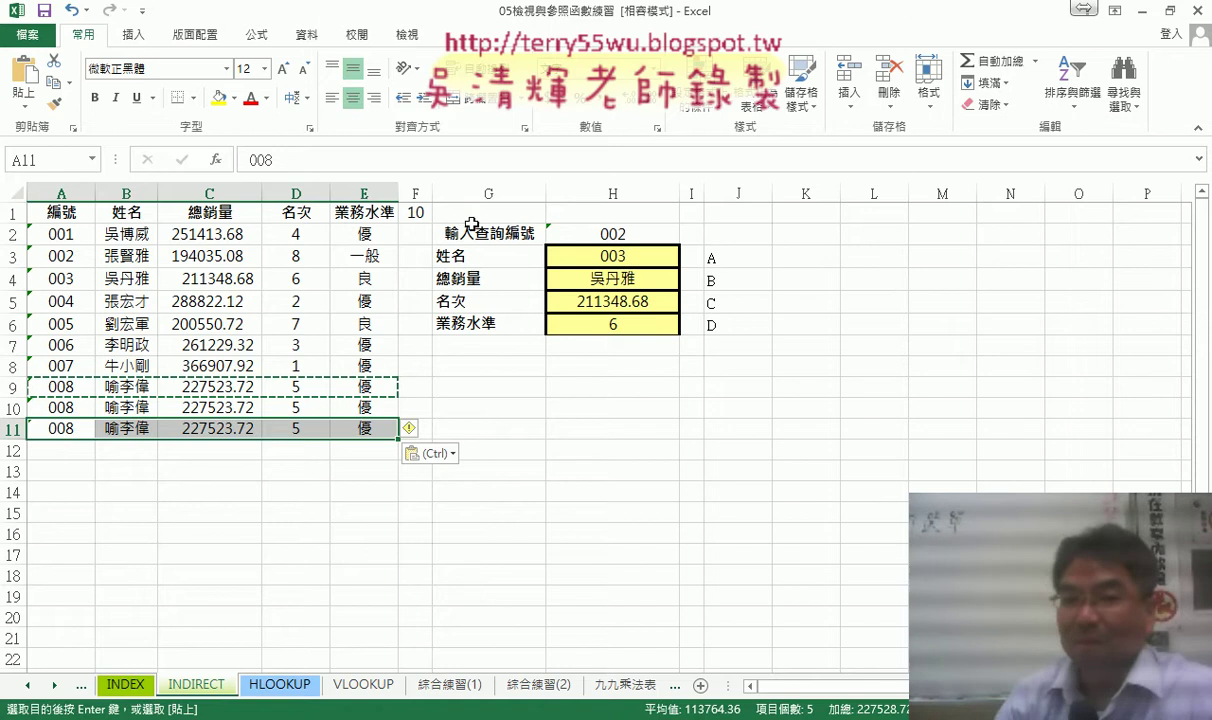
left_click(415, 213)
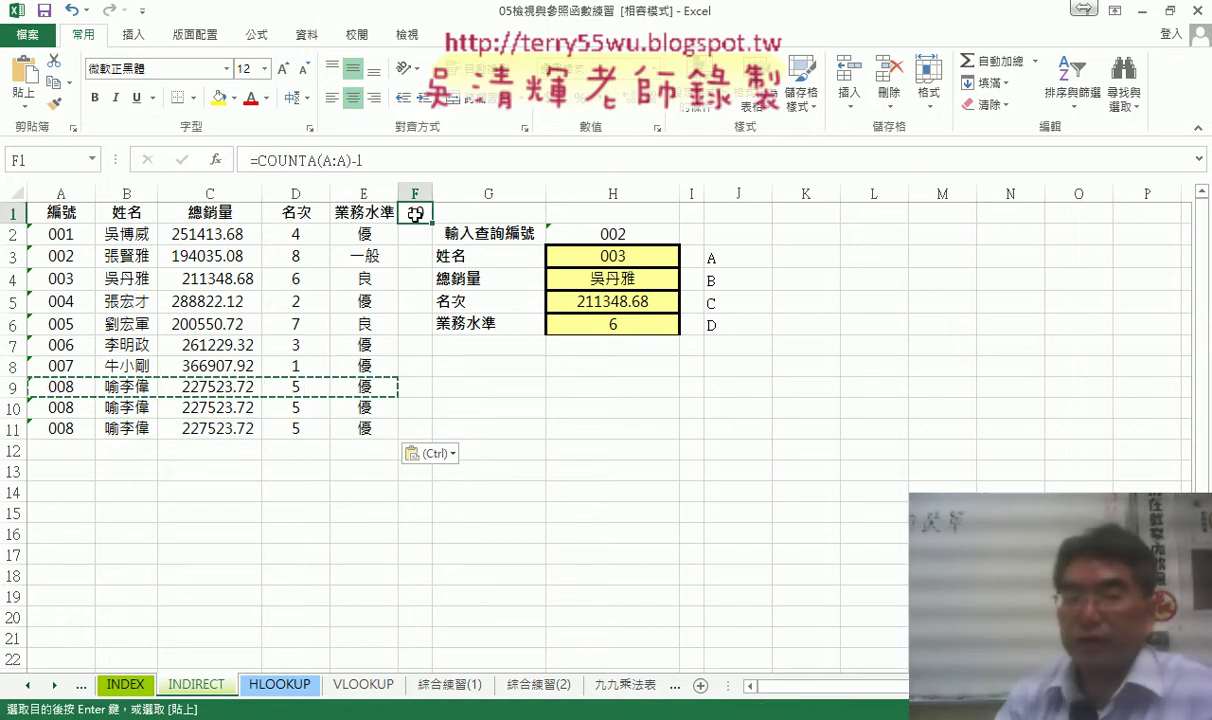
left_click(215, 160)
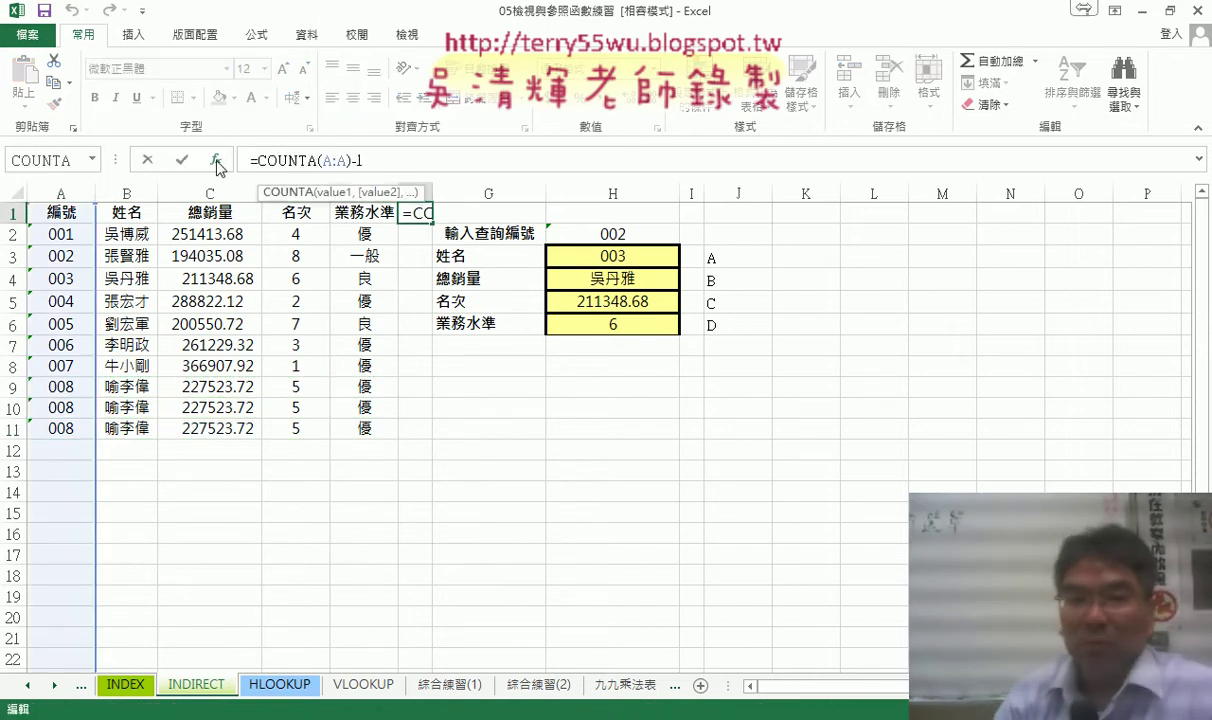
left_click(65, 194)
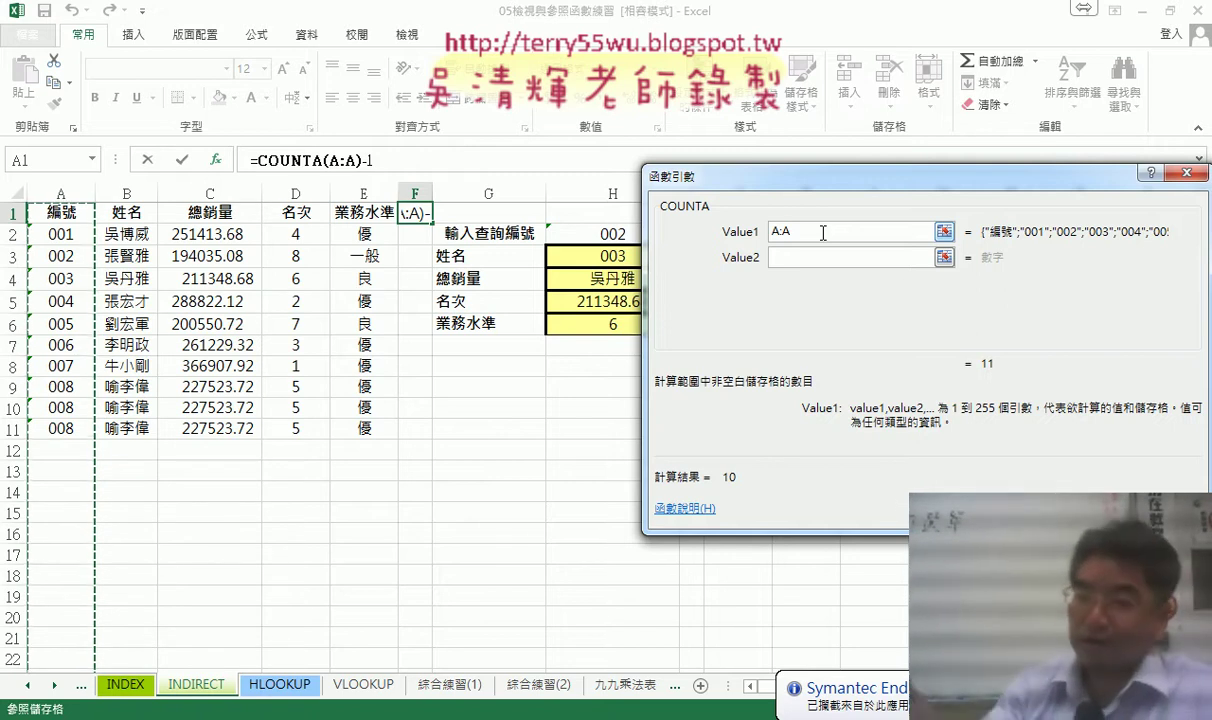
key("Return")
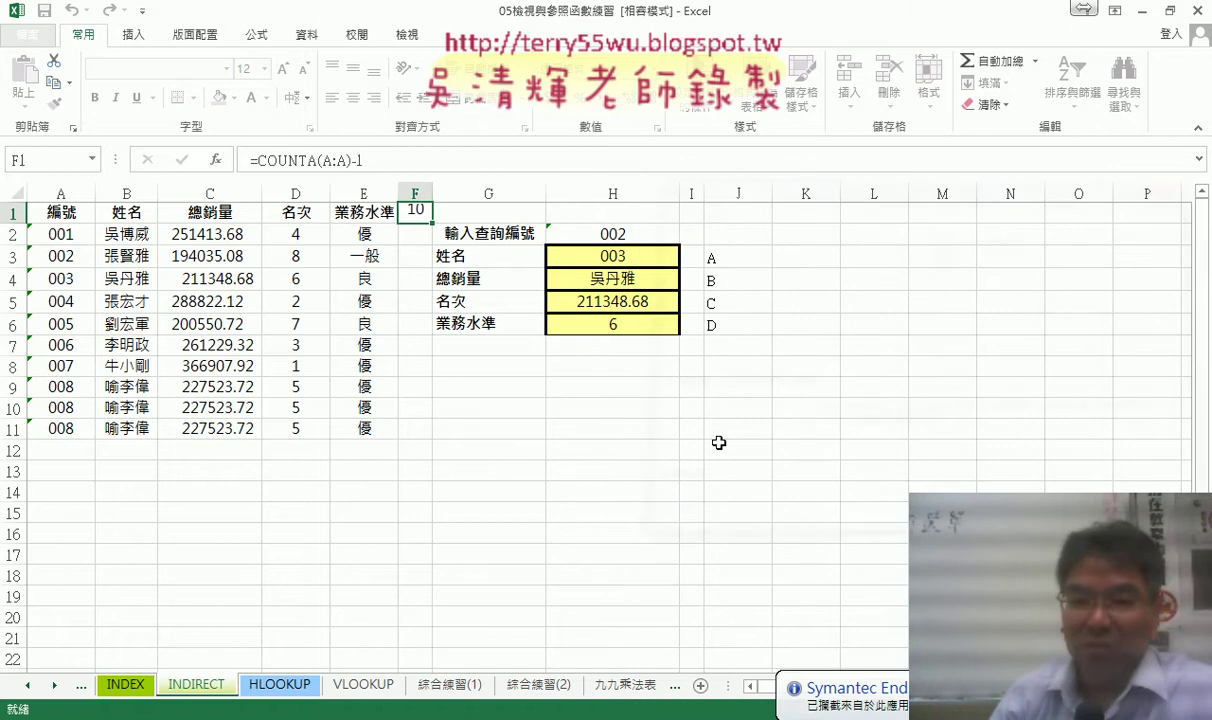
left_click(389, 168)
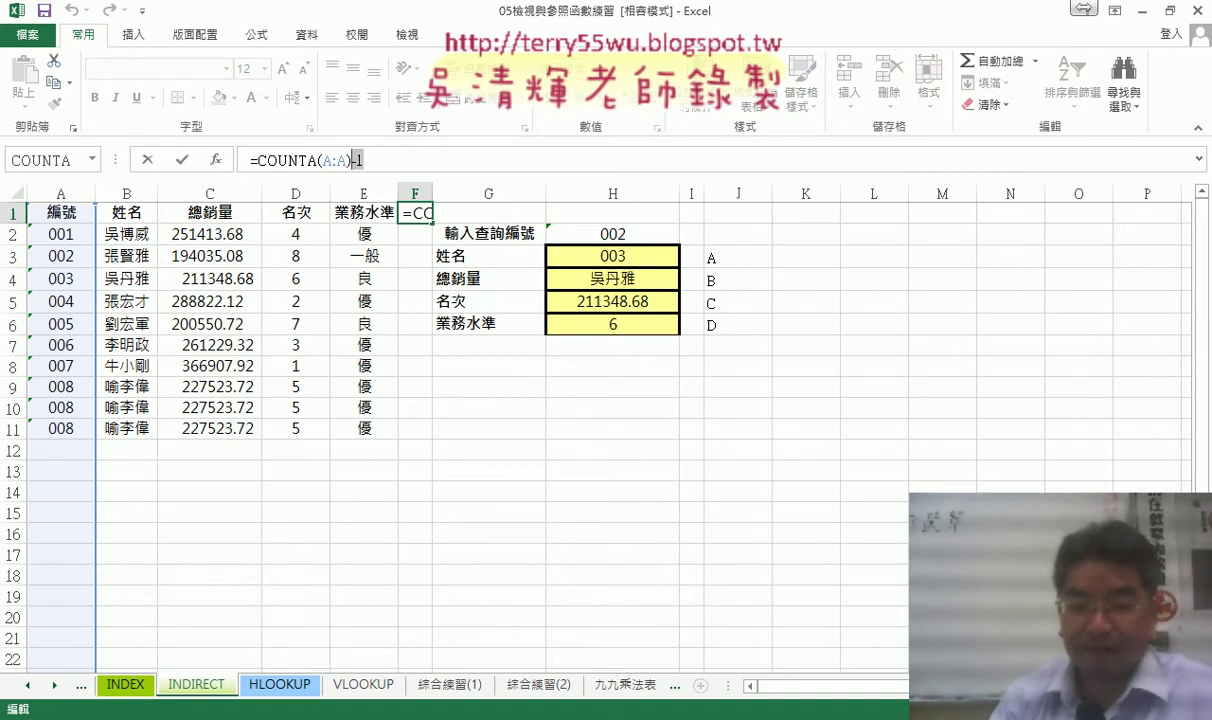
mouse_move(320, 718)
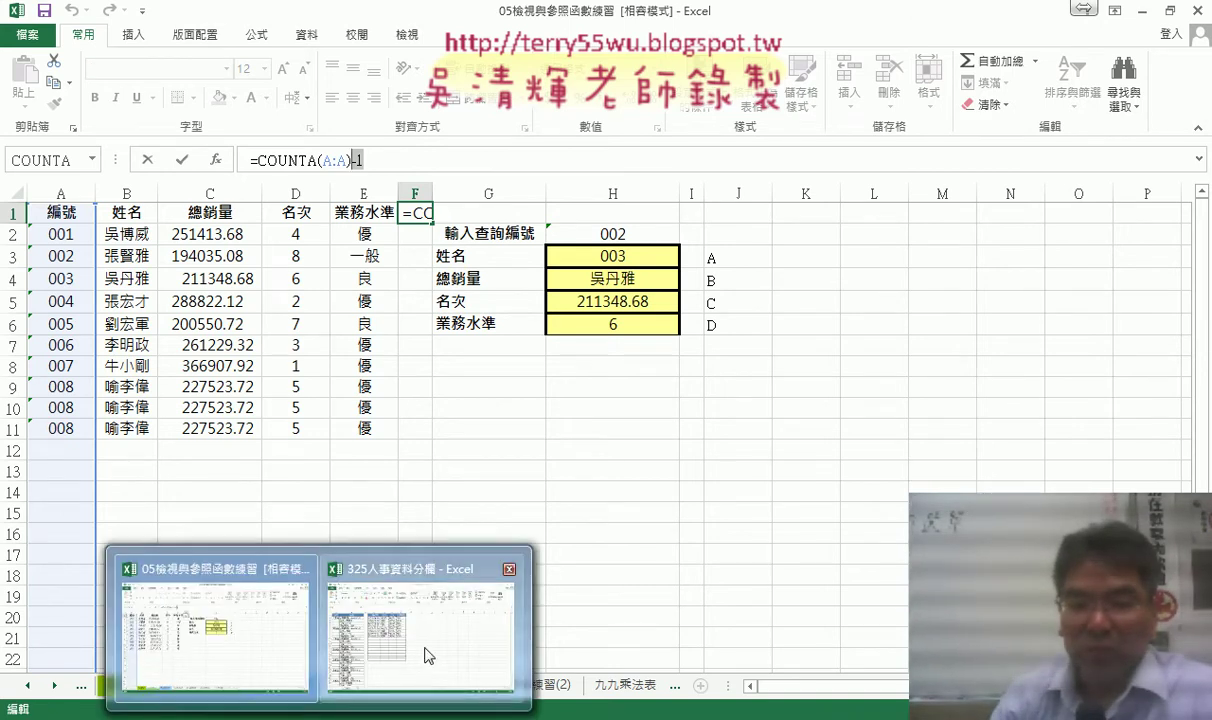
- In the 325人事資料分欄 workbook, compare stacked entries B2:B5 and B6:B9 with rows D2:G2 and D3:G3
left_click(405, 614)
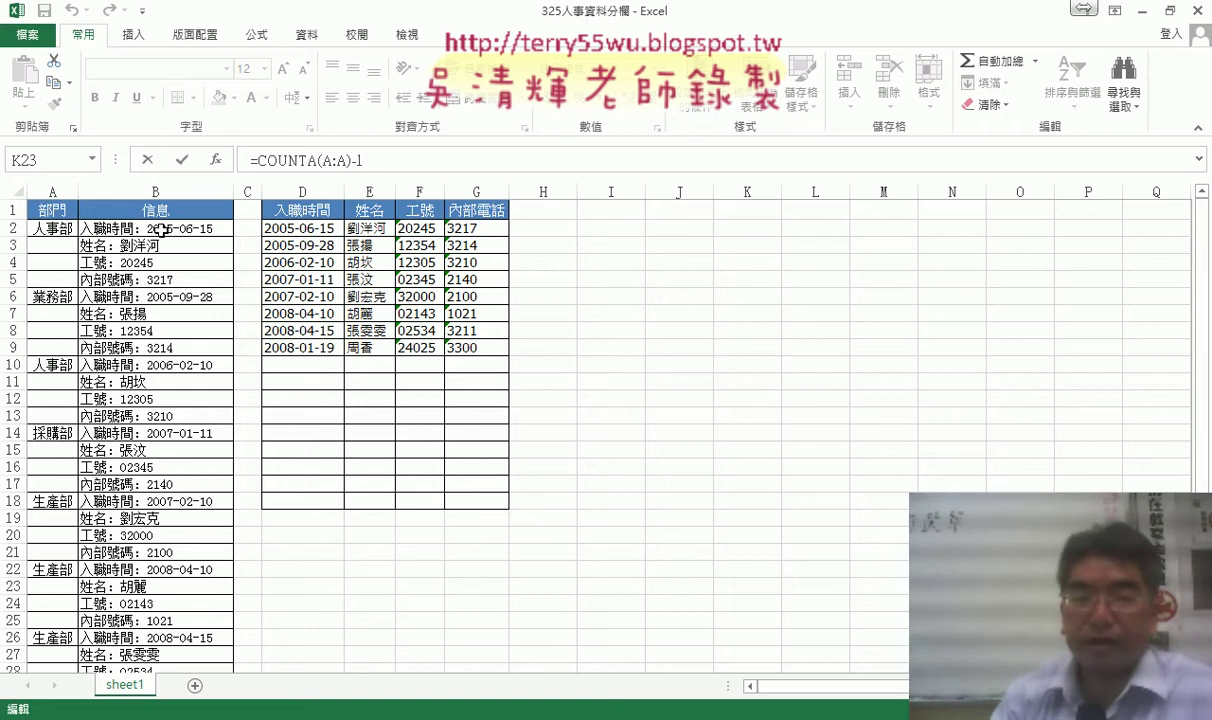
left_click(170, 190)
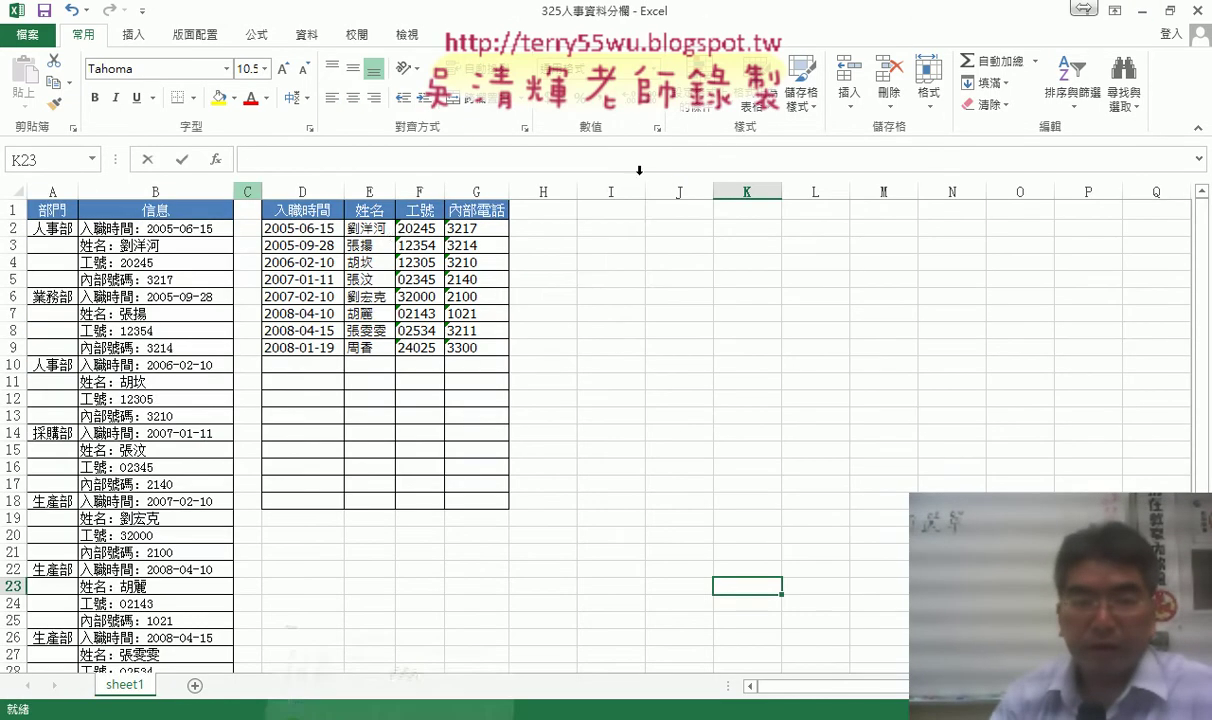
left_click(162, 264)
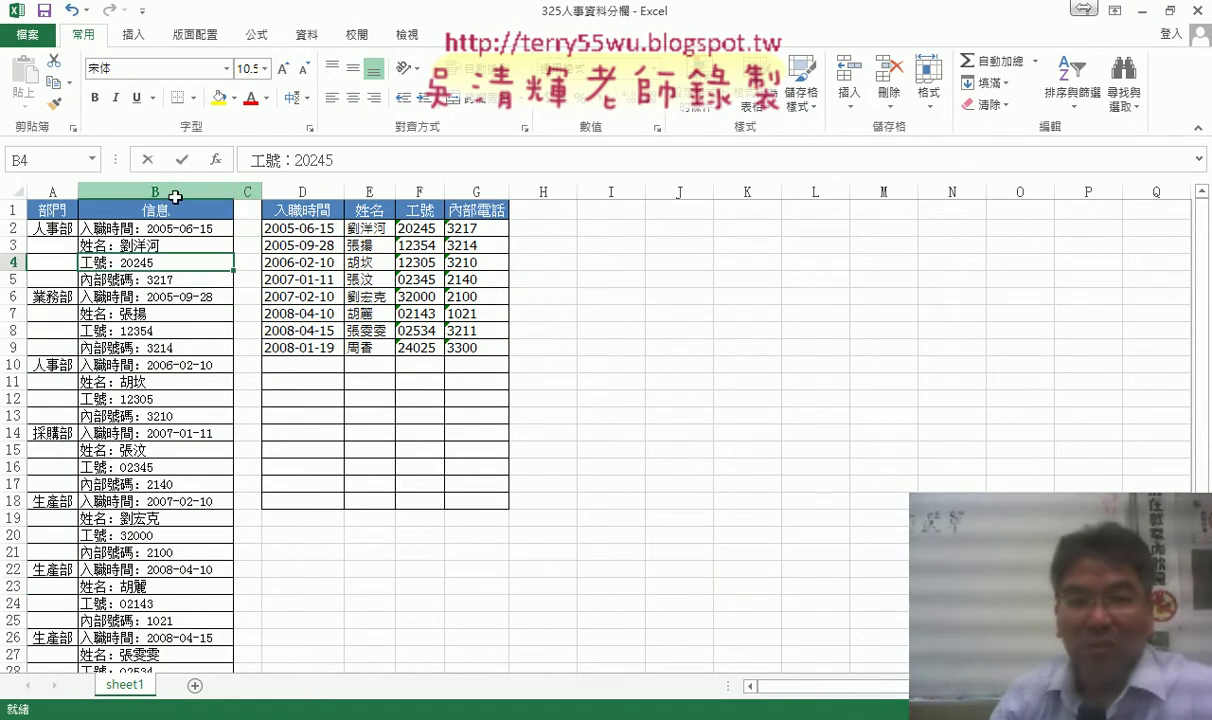
left_click(175, 196)
left_click_drag(166, 229, 155, 280)
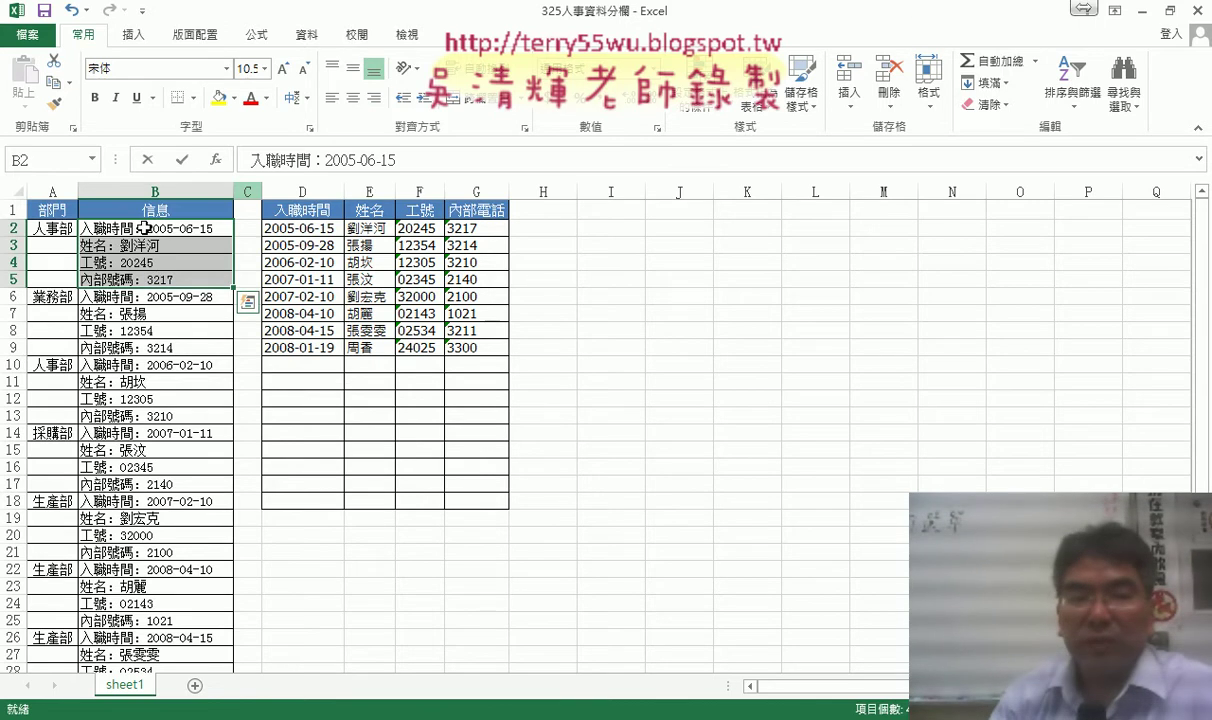
left_click_drag(145, 229, 147, 281)
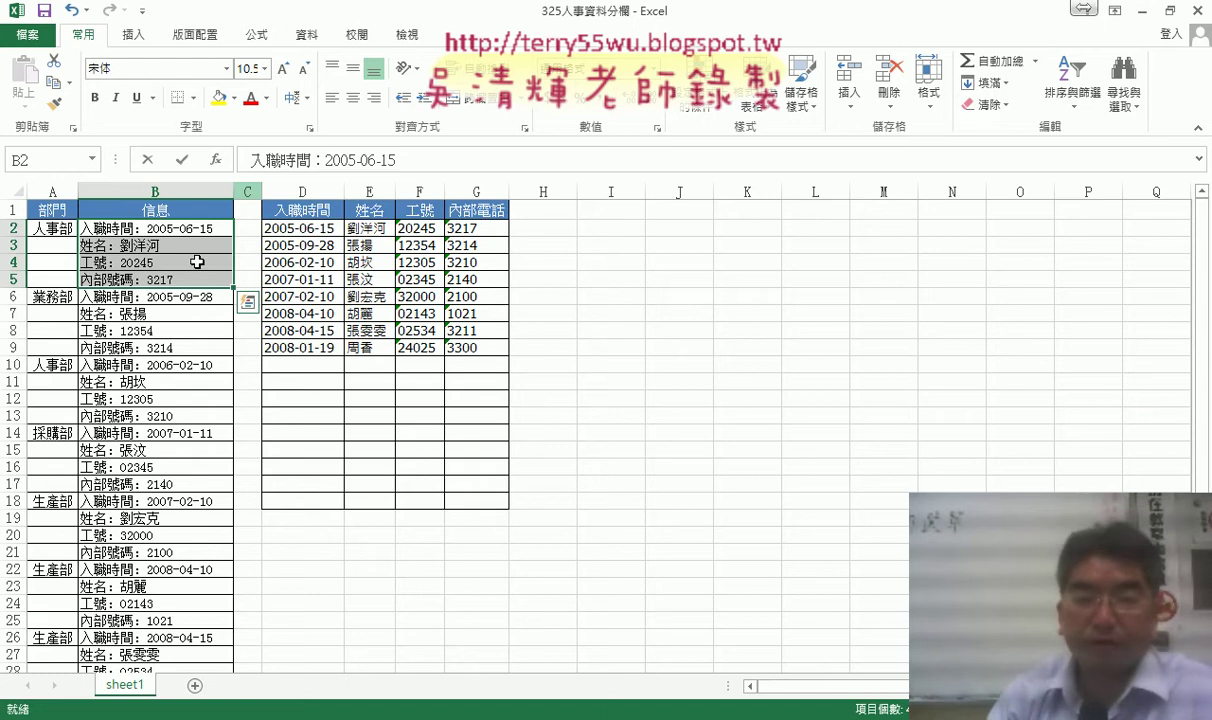
left_click_drag(278, 228, 470, 228)
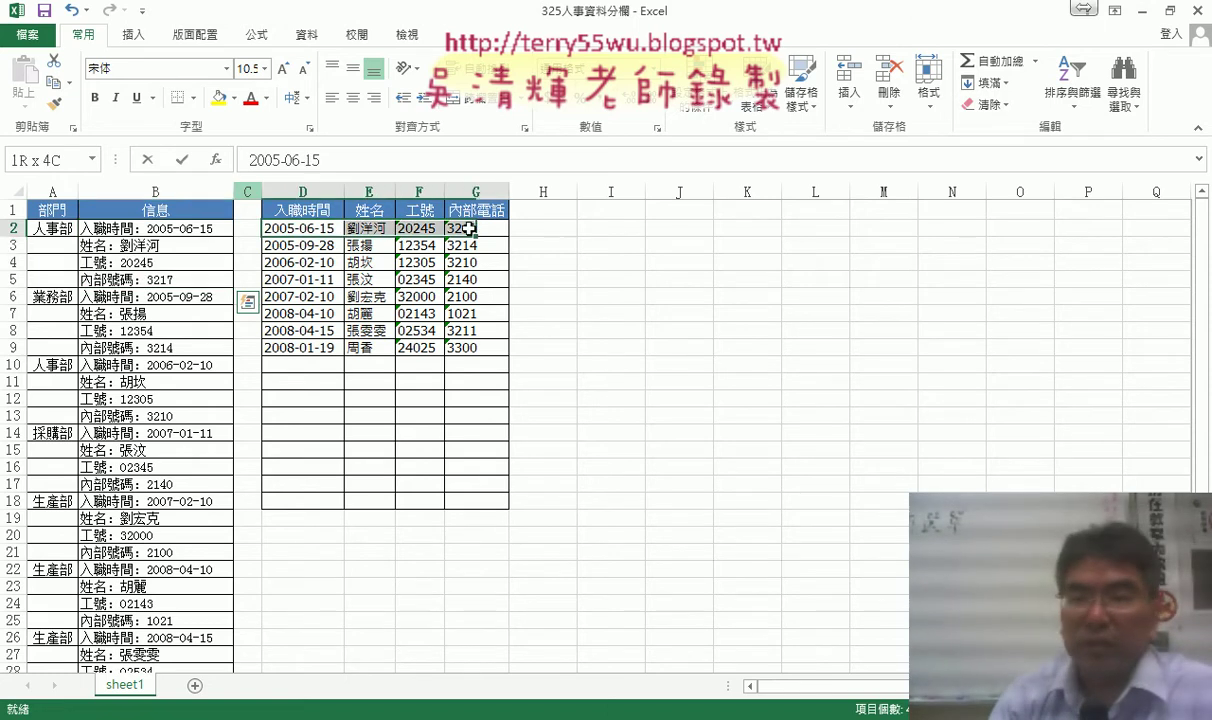
left_click_drag(135, 292, 142, 351)
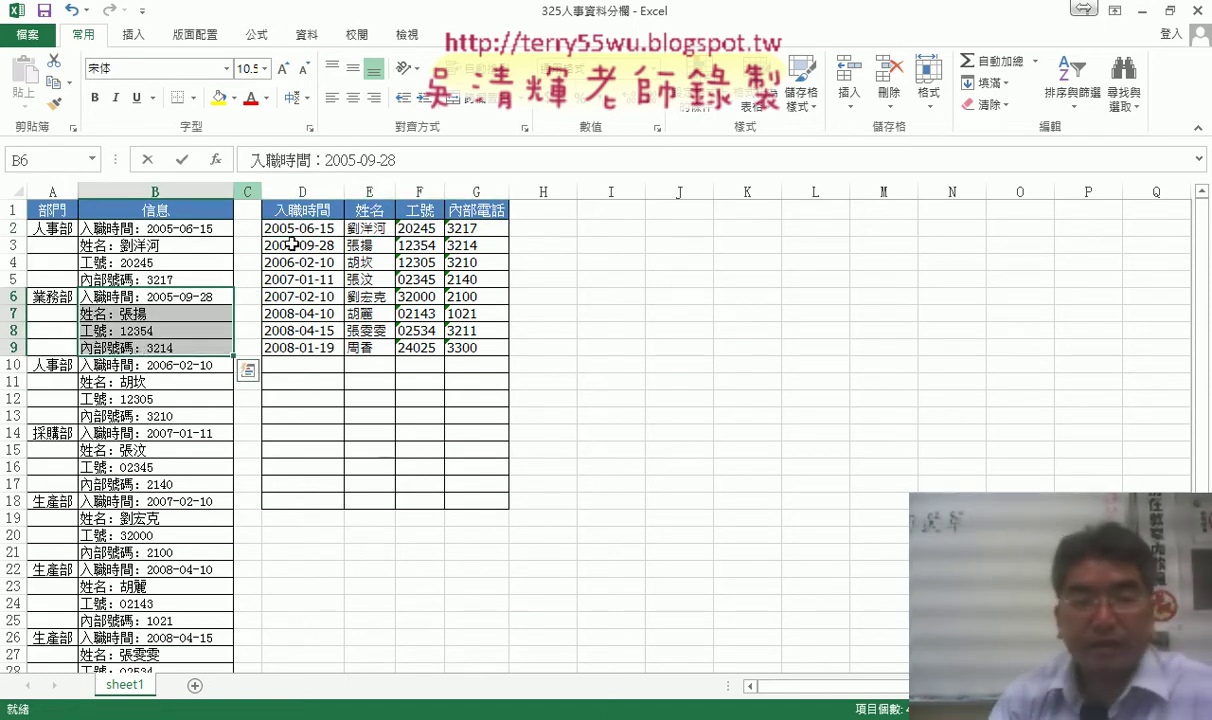
left_click_drag(280, 245, 481, 244)
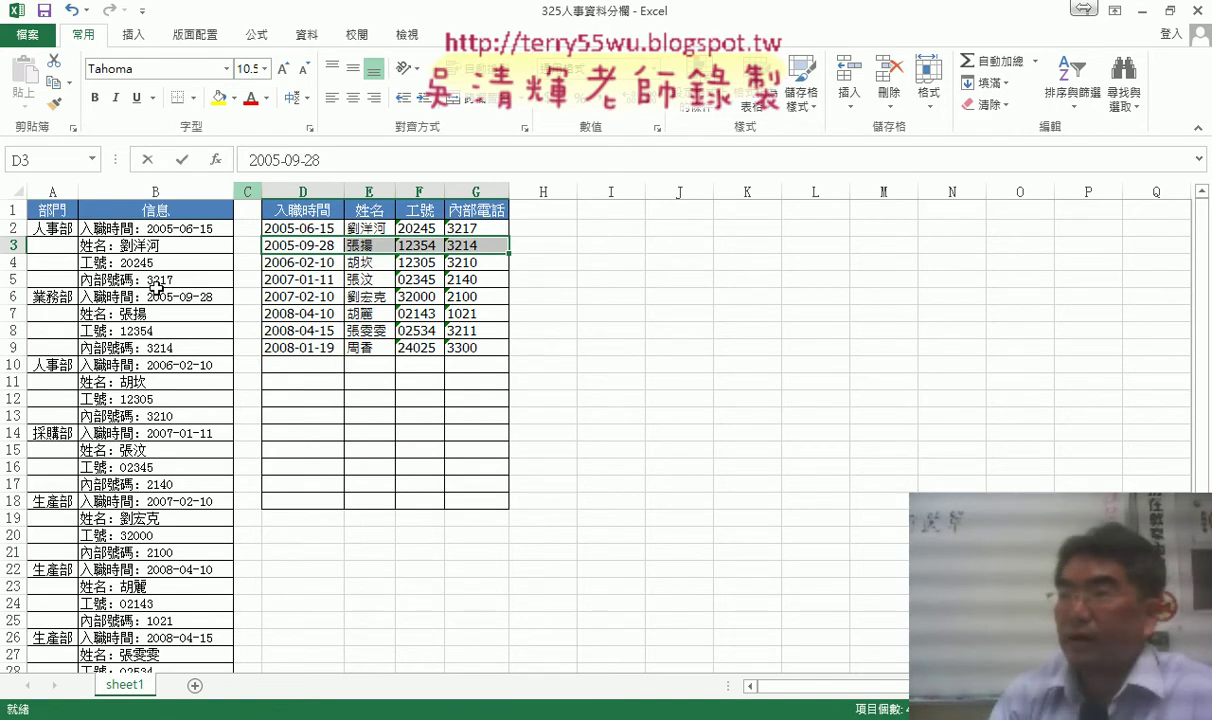
- Delete the sample results in D2:G9, leaving only the four headers
left_click(303, 228)
left_click_drag(307, 229, 479, 348)
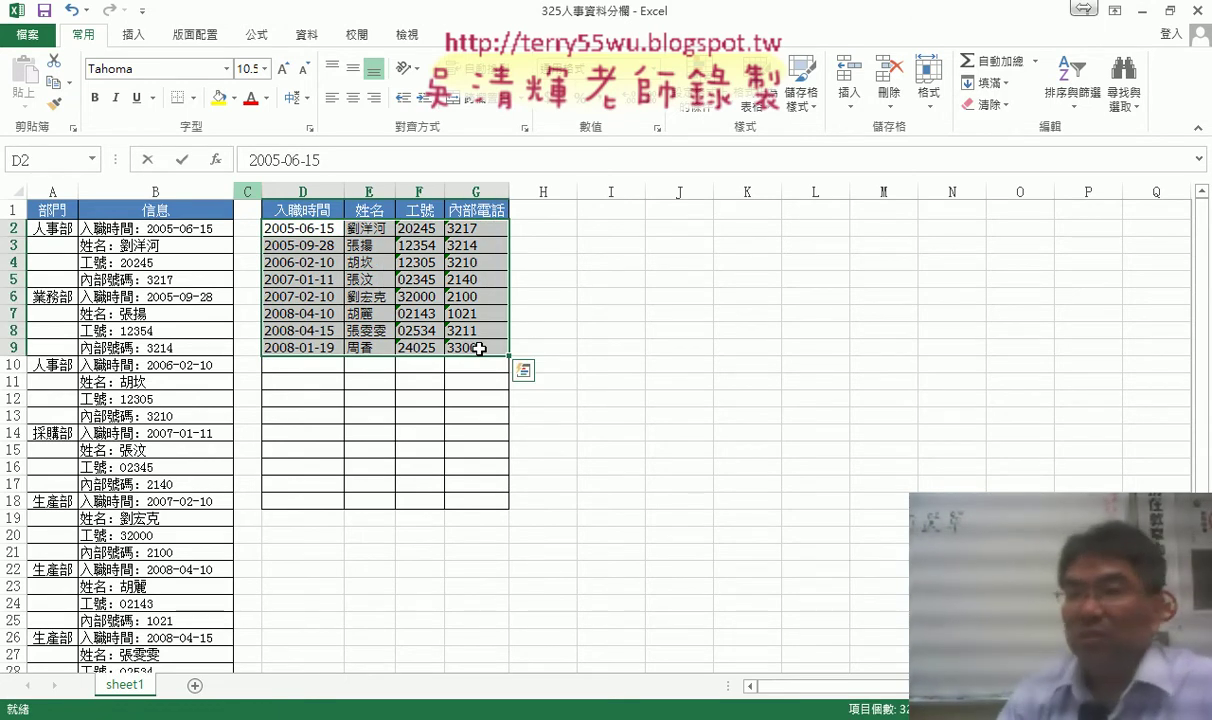
left_click_drag(162, 228, 163, 281)
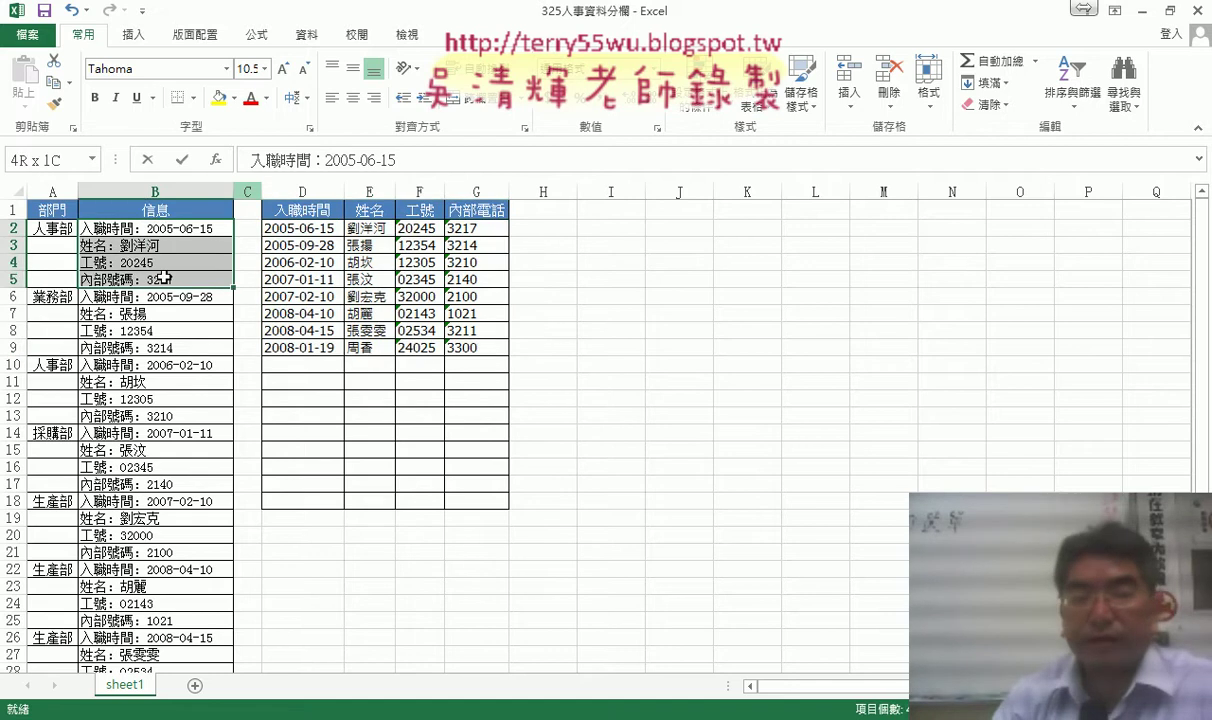
left_click_drag(300, 228, 478, 233)
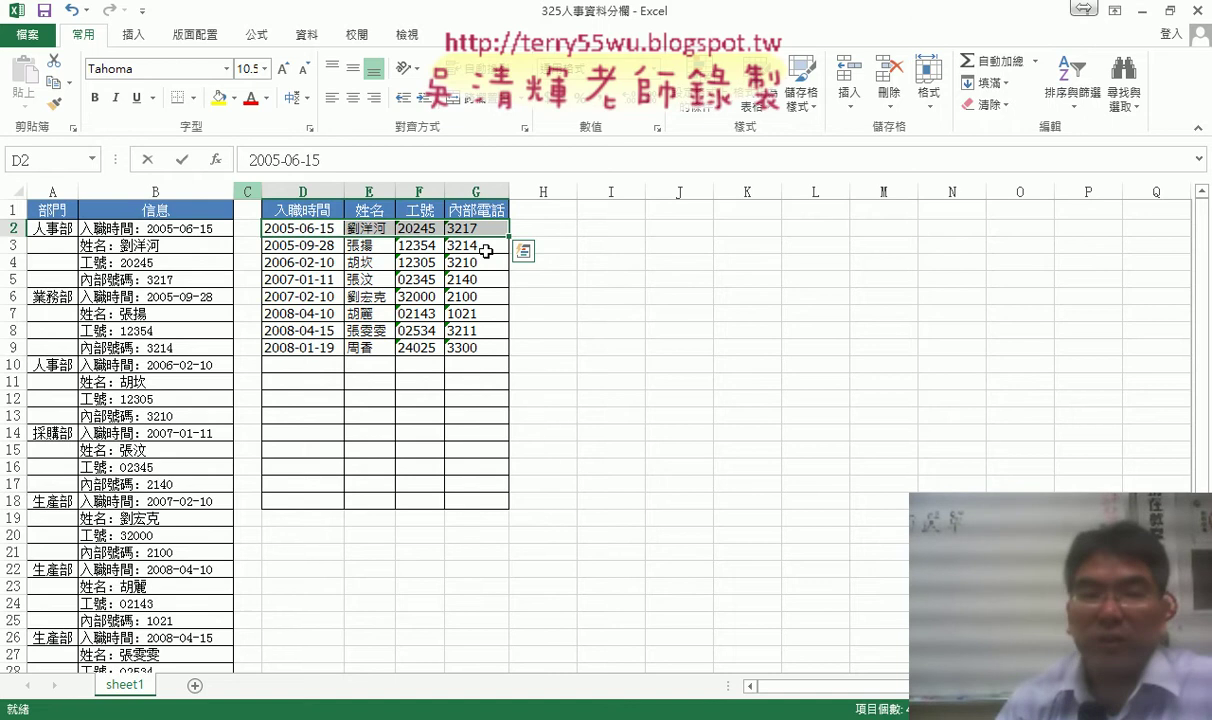
left_click(151, 229)
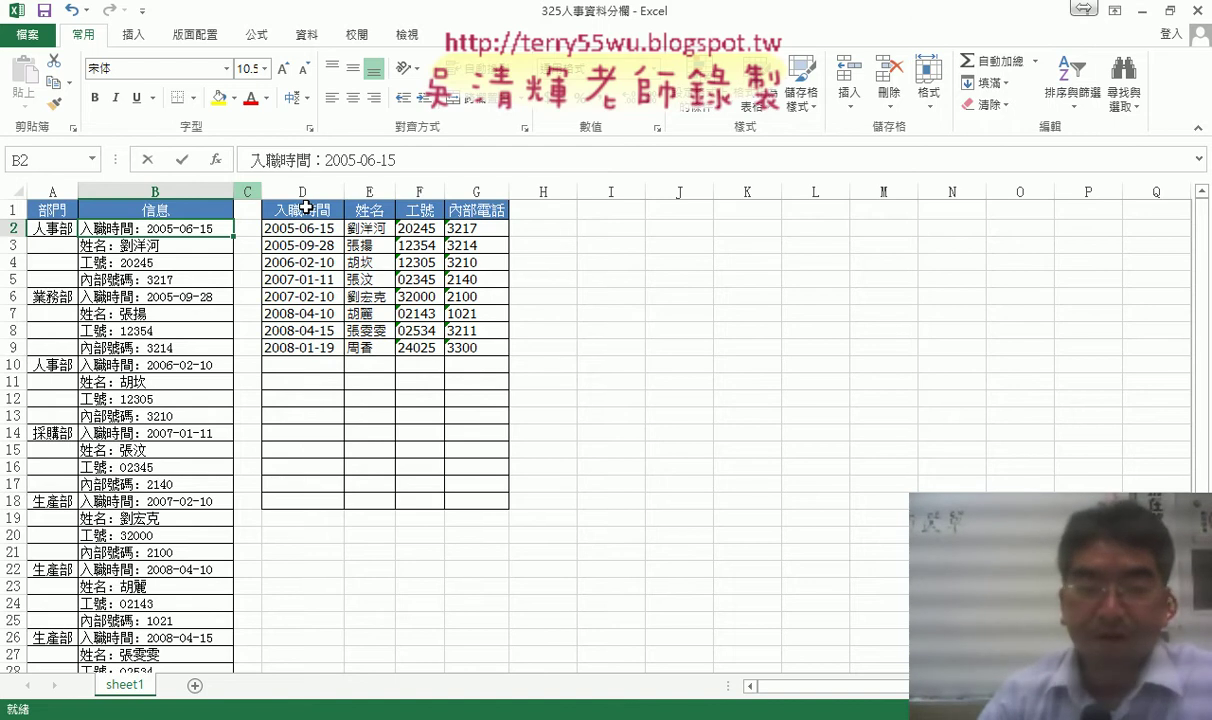
left_click_drag(315, 228, 482, 347)
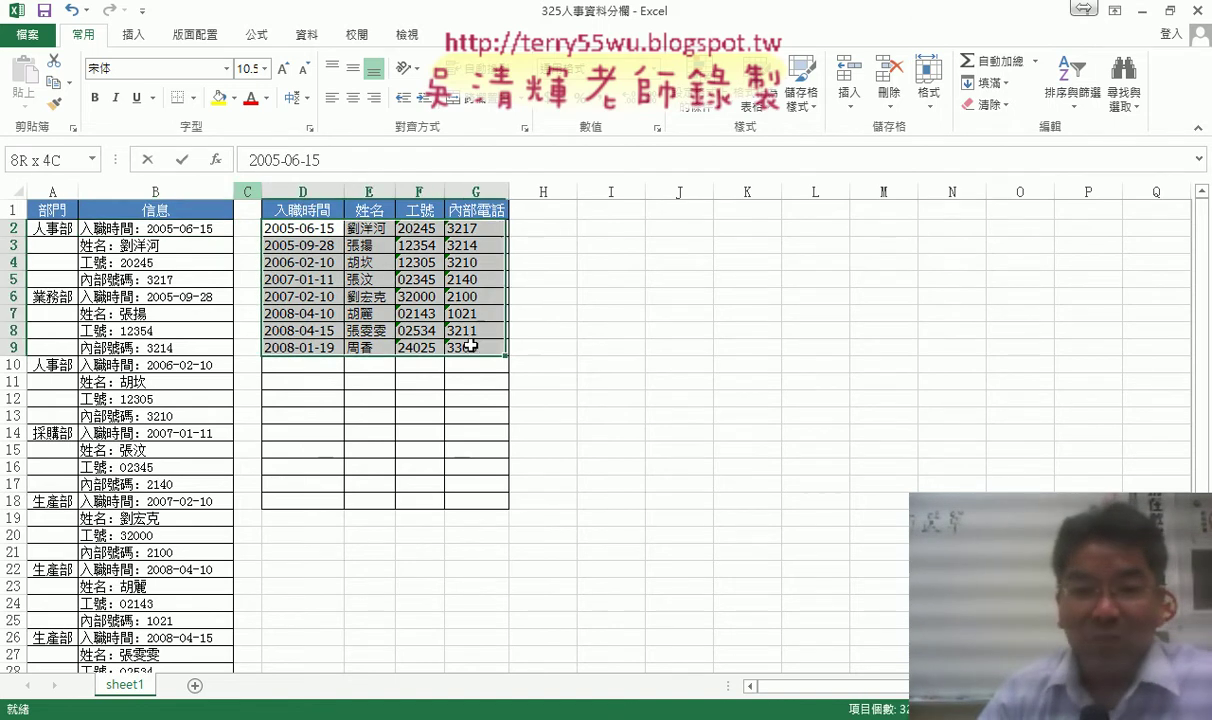
key("Delete")
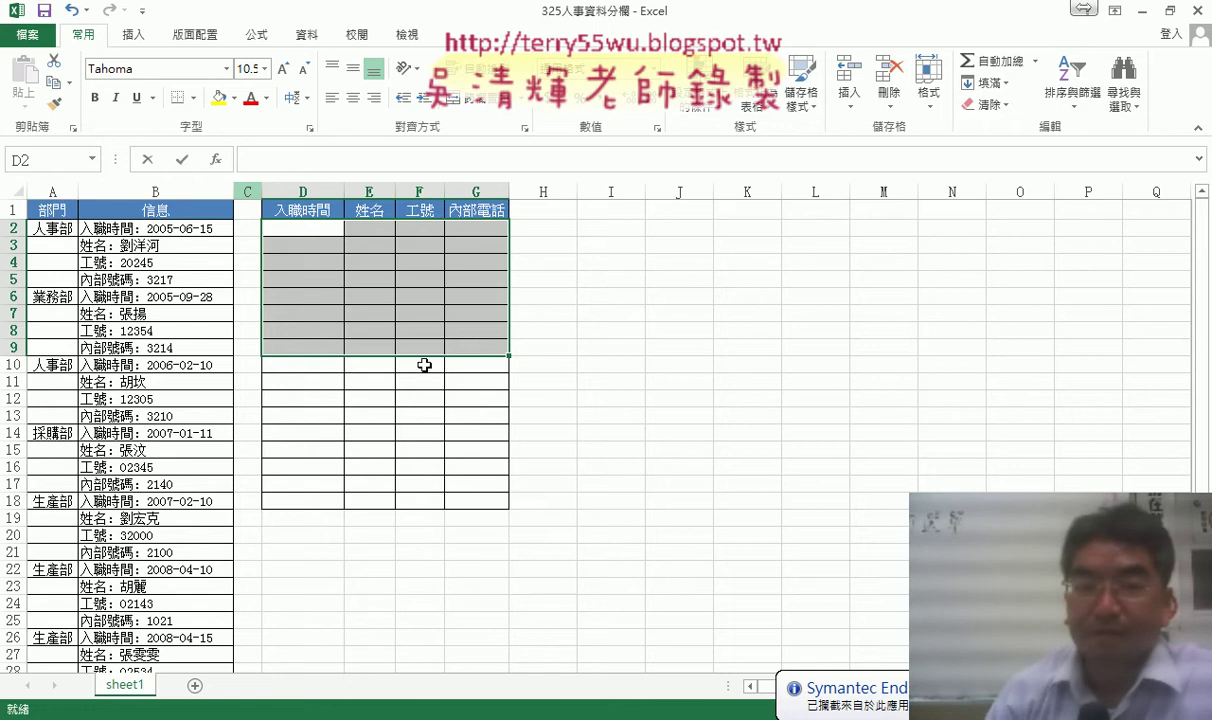
- Select cell D2 for the new formula
left_click(314, 231)
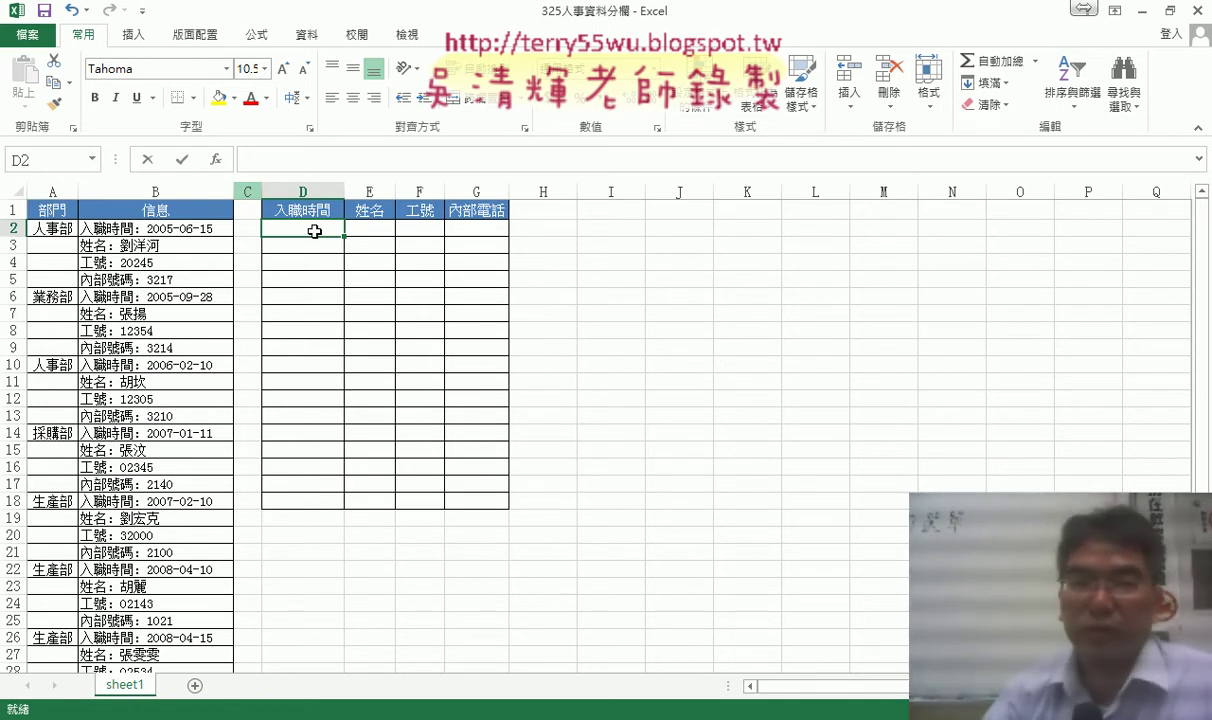
- Insert the INDEX function into D2 from the Lookup & Reference category
left_click(215, 159)
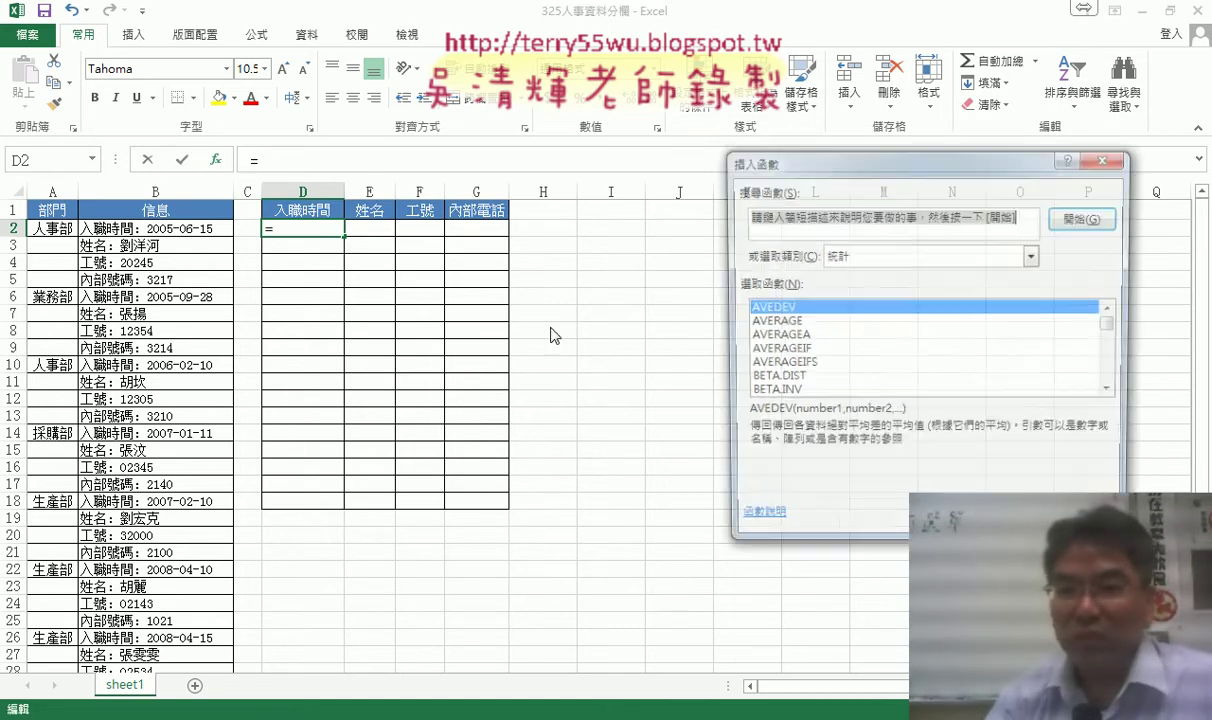
left_click(869, 258)
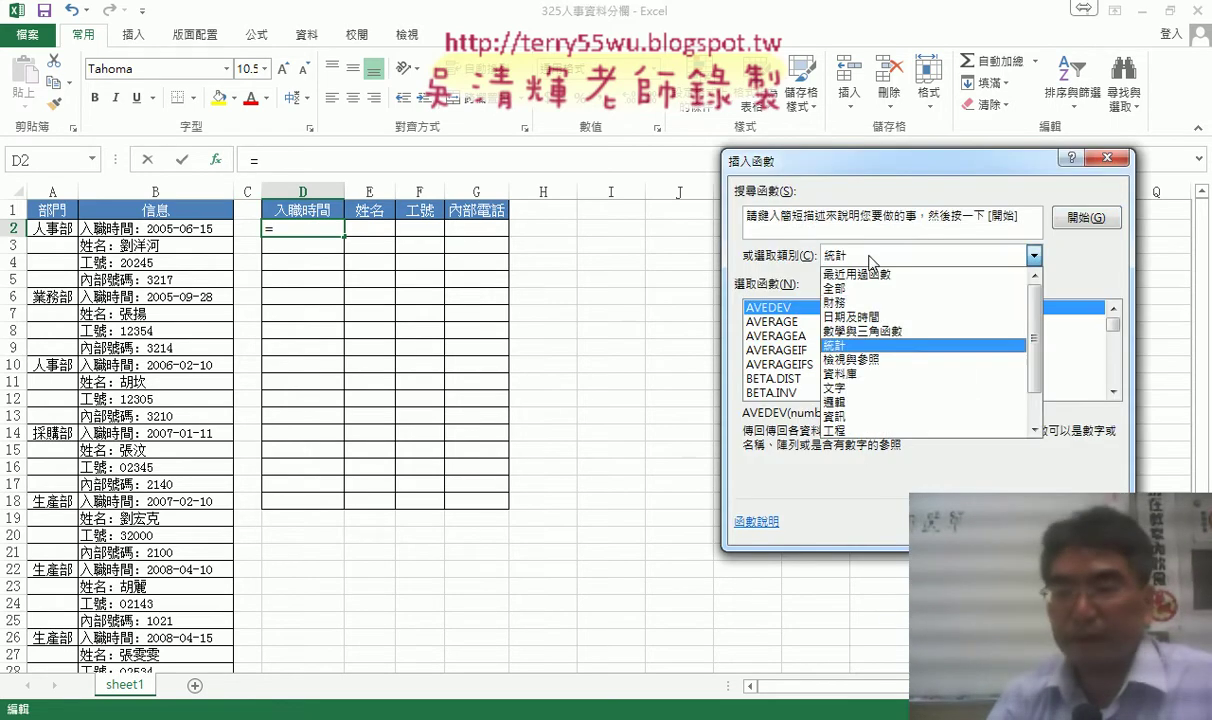
left_click(851, 359)
left_click(1109, 377)
left_click(1112, 376)
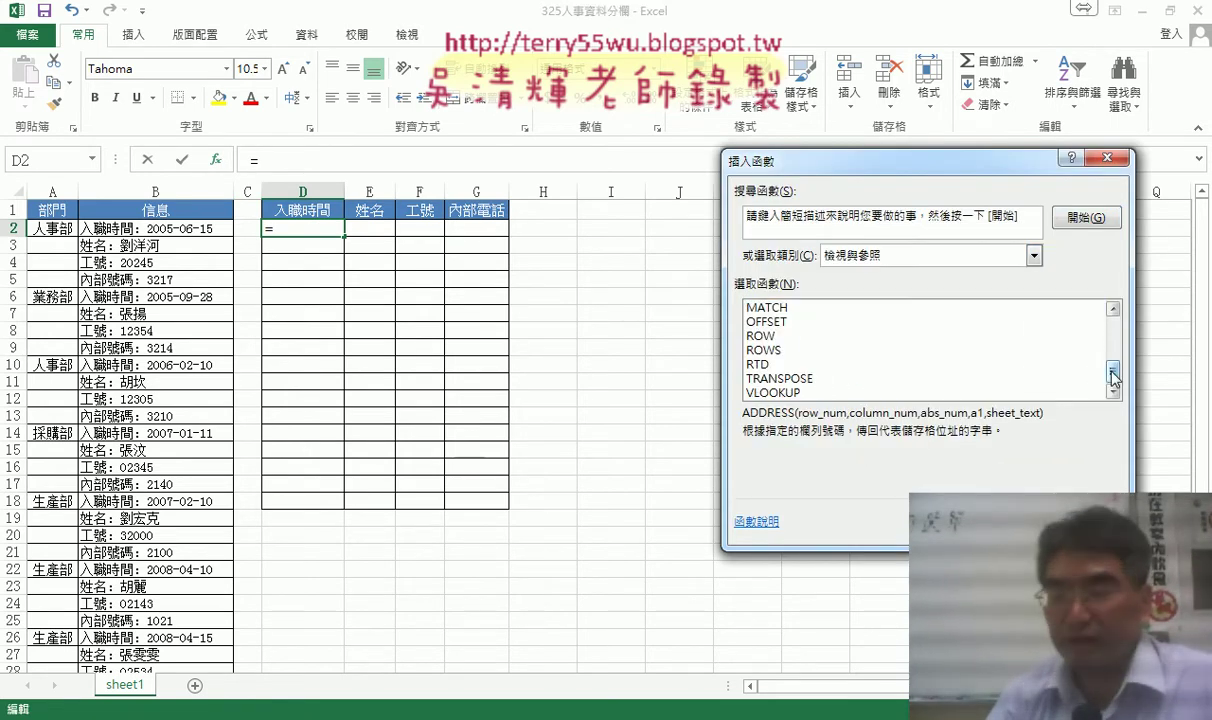
left_click_drag(1114, 368, 1114, 352)
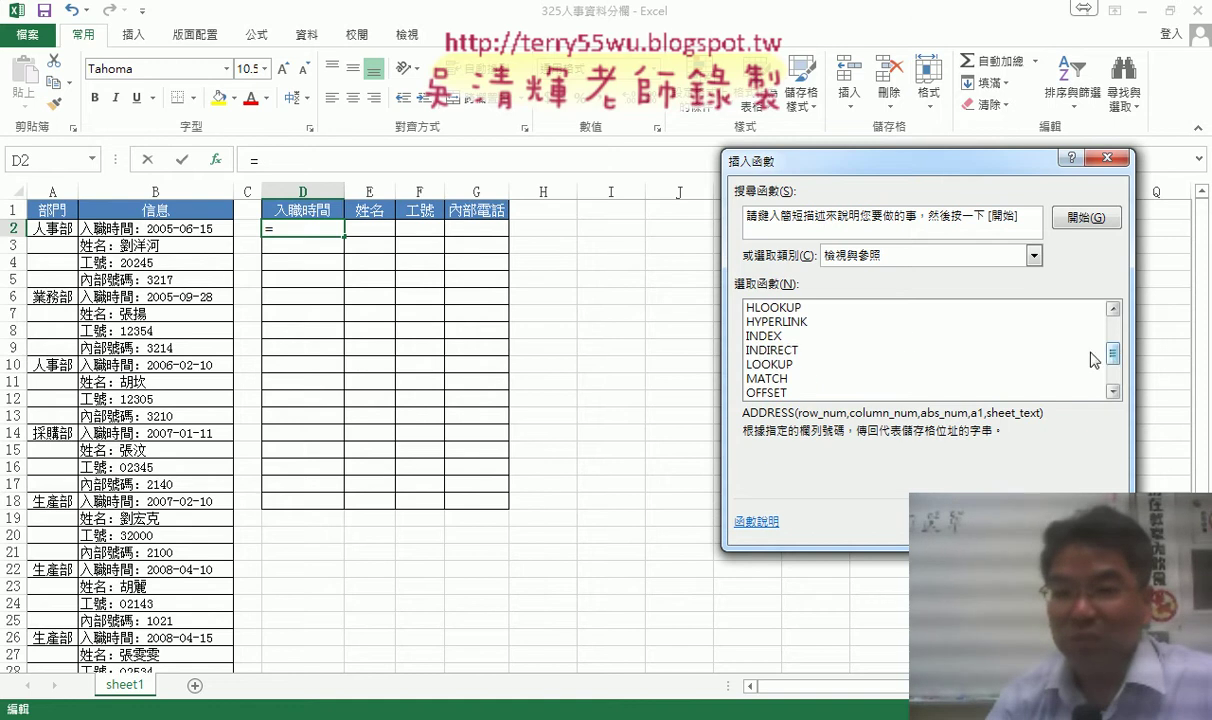
left_click(776, 338)
left_click(1000, 521)
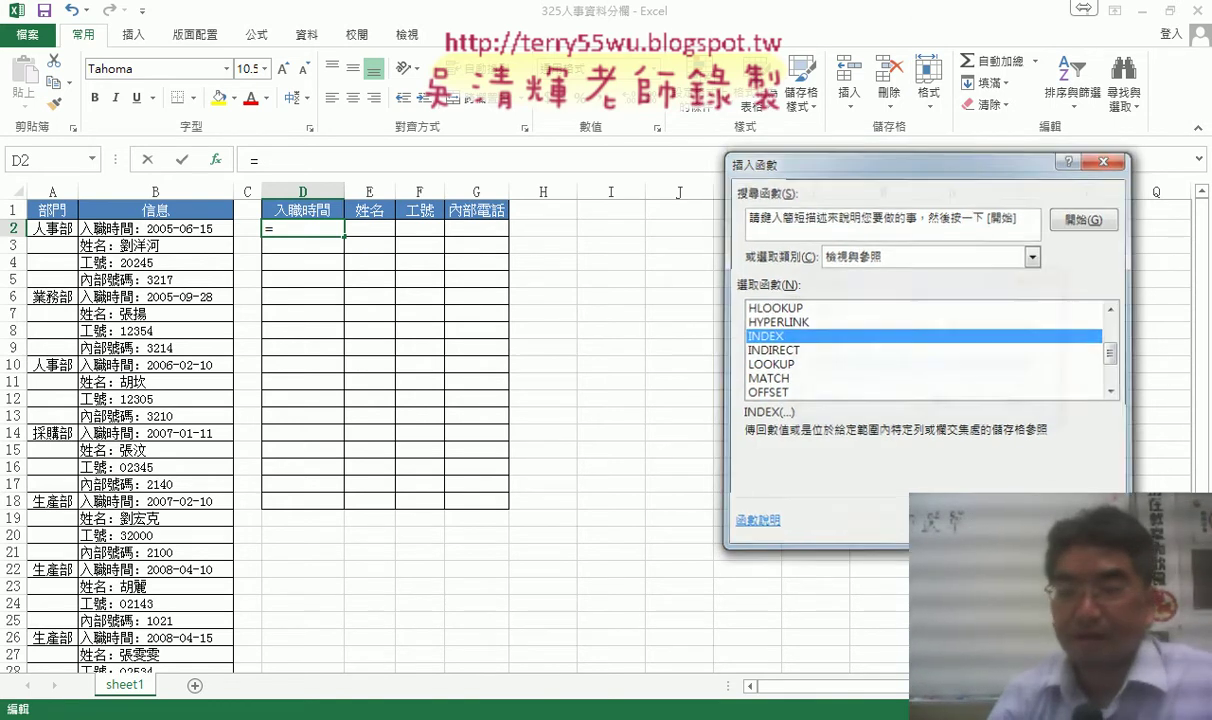
left_click(885, 385)
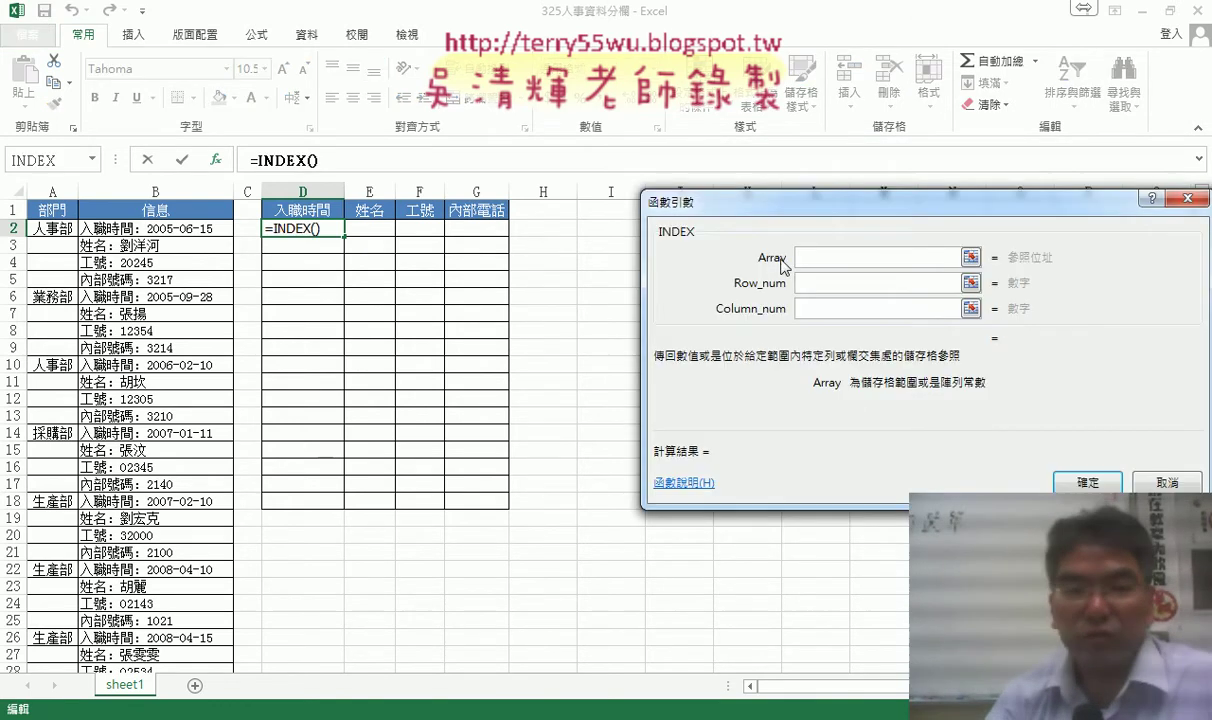
- Set the INDEX array to B2:B33 and the column number to 1, leaving the row number empty
left_click_drag(147, 229, 170, 712)
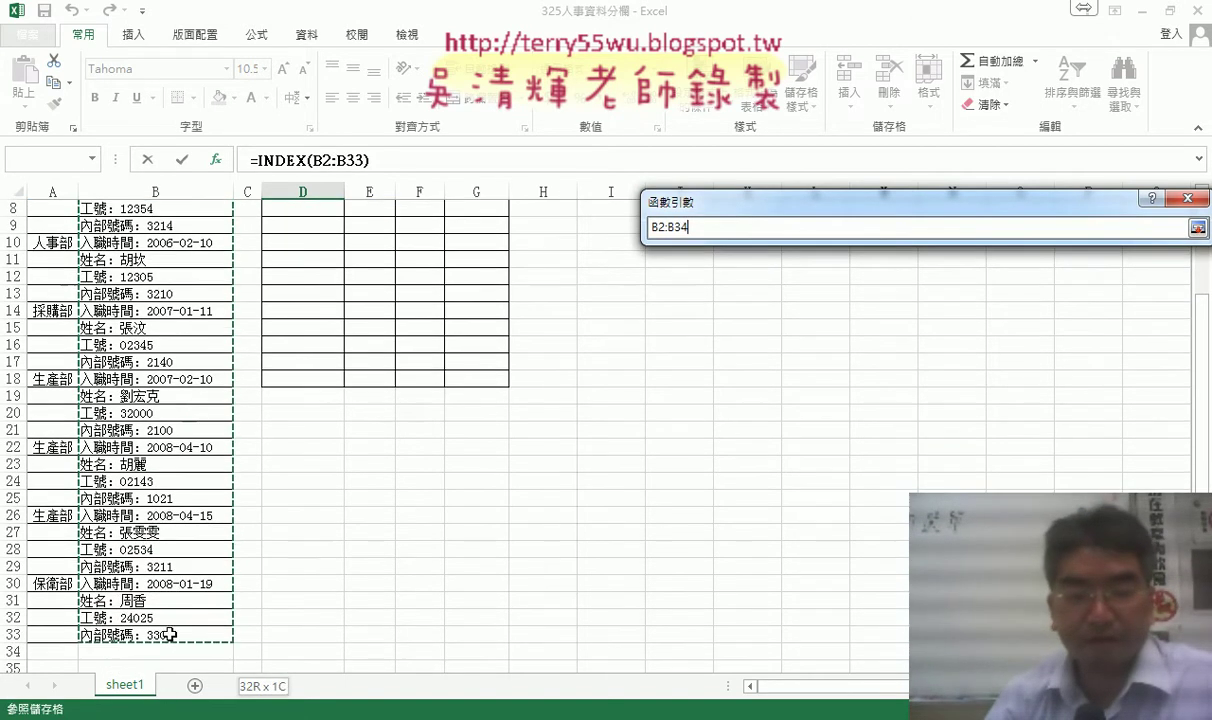
left_click_drag(170, 712, 250, 632)
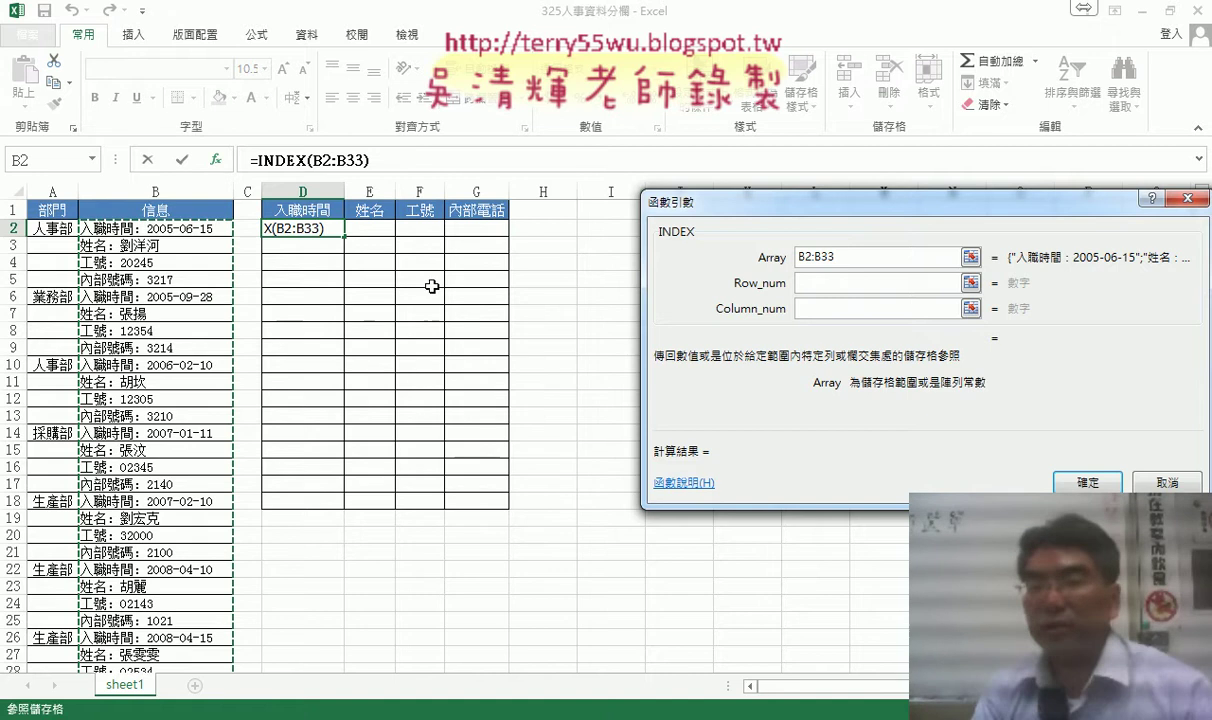
left_click(828, 284)
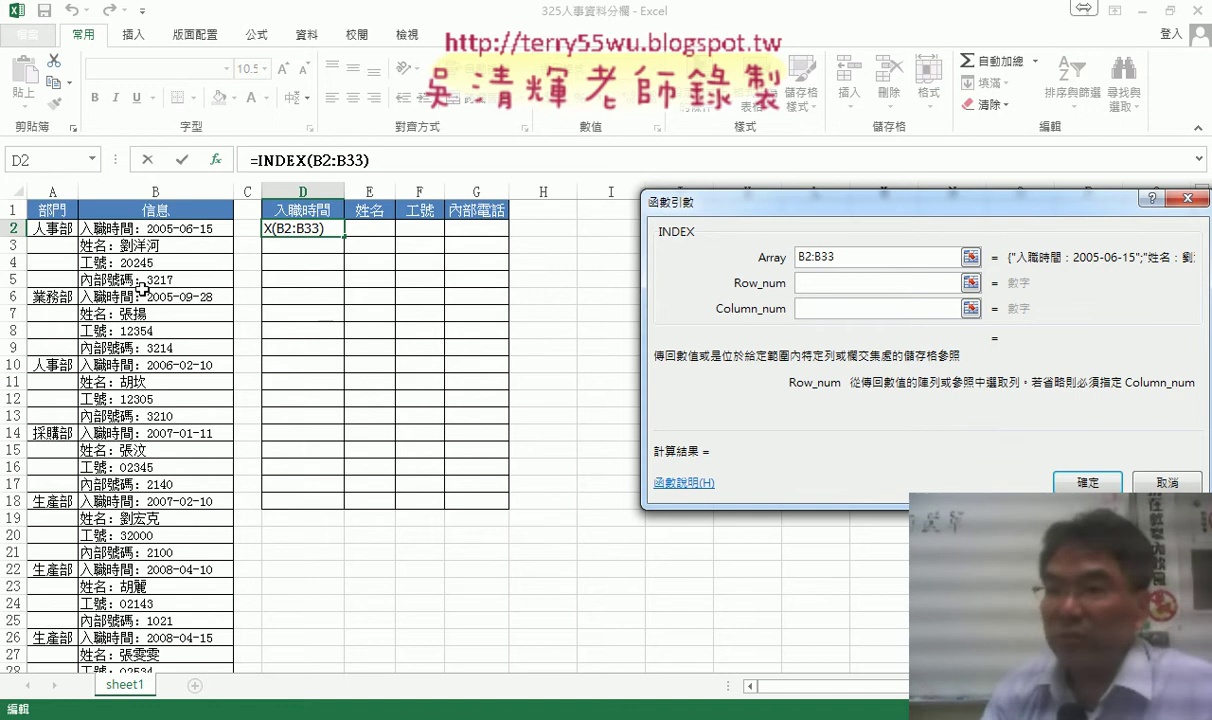
left_click(811, 309)
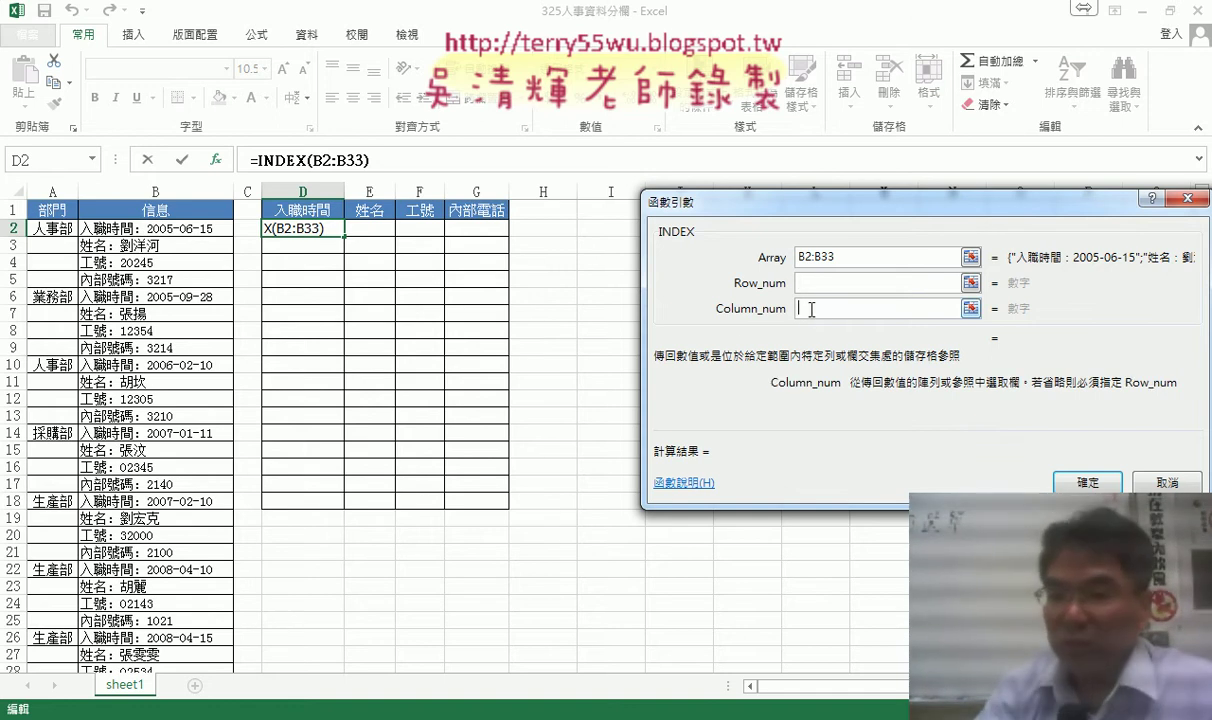
type("1")
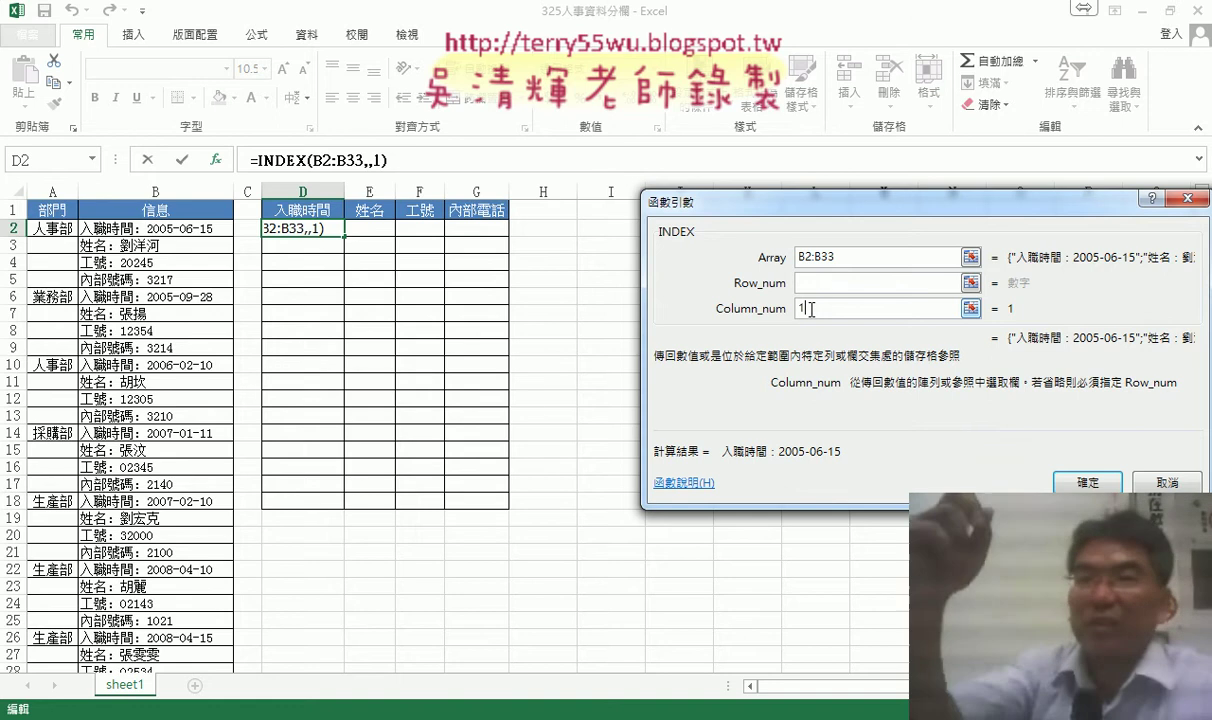
left_click(828, 284)
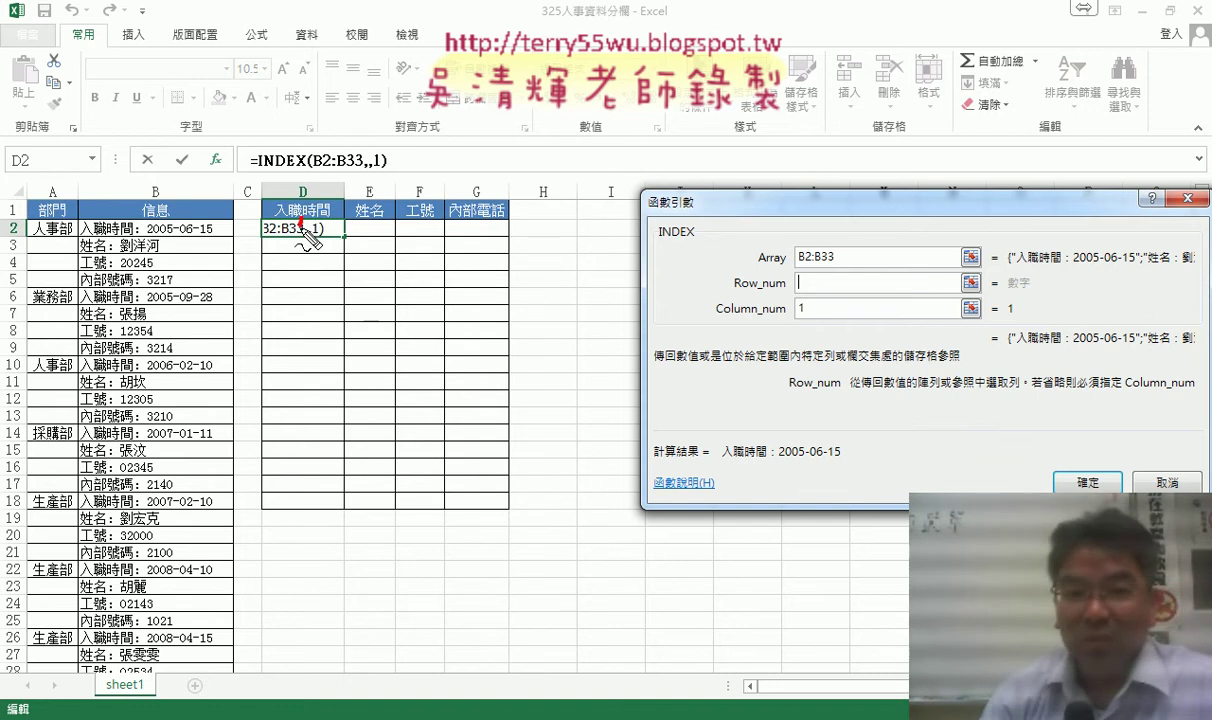
- Annotate 姓名 as item 1 and 內部電話 as item 4, marking the empty row number
mouse_move(370, 231)
left_mouse_down()
mouse_move(428, 214)
mouse_move(479, 232)
left_mouse_up()
left_click_drag(312, 258, 318, 244)
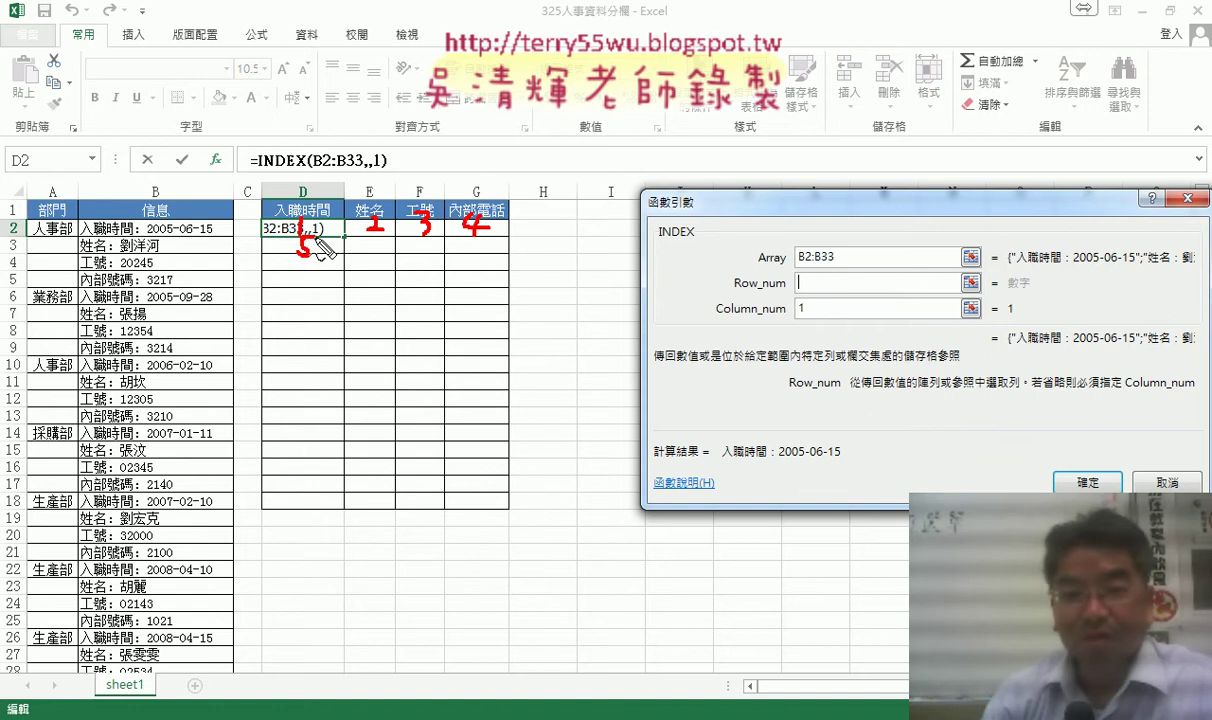
left_click_drag(467, 242, 472, 243)
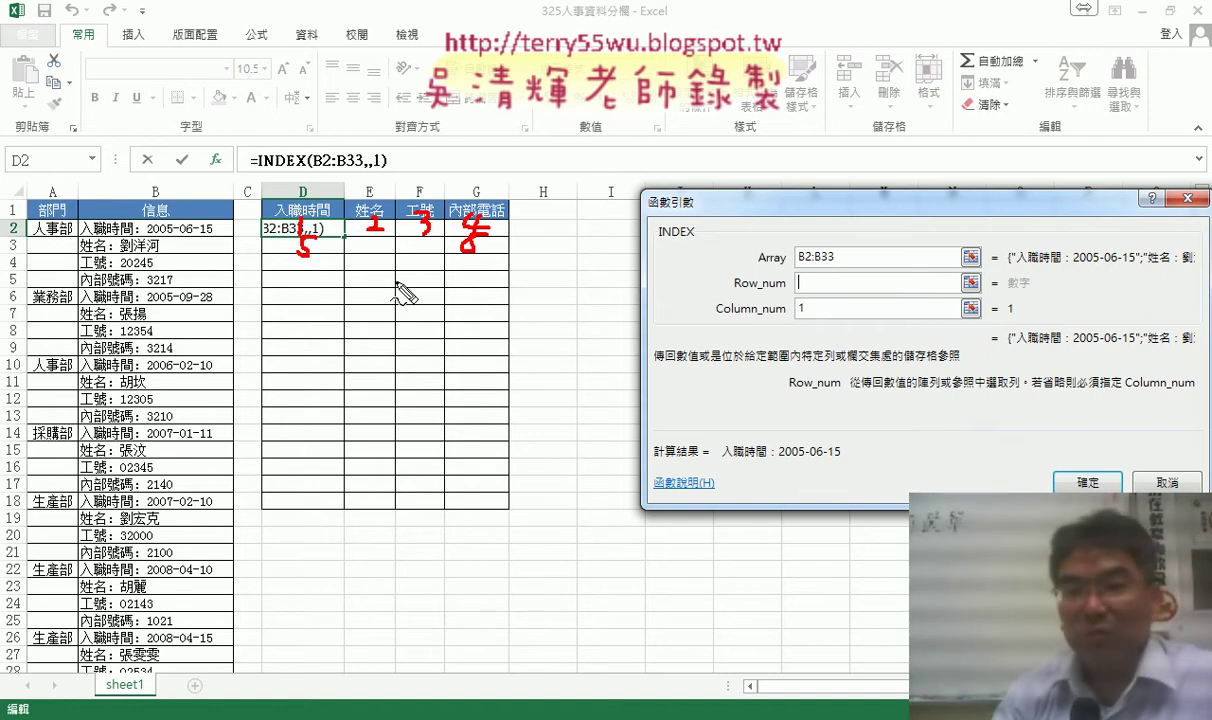
left_click_drag(797, 276, 800, 292)
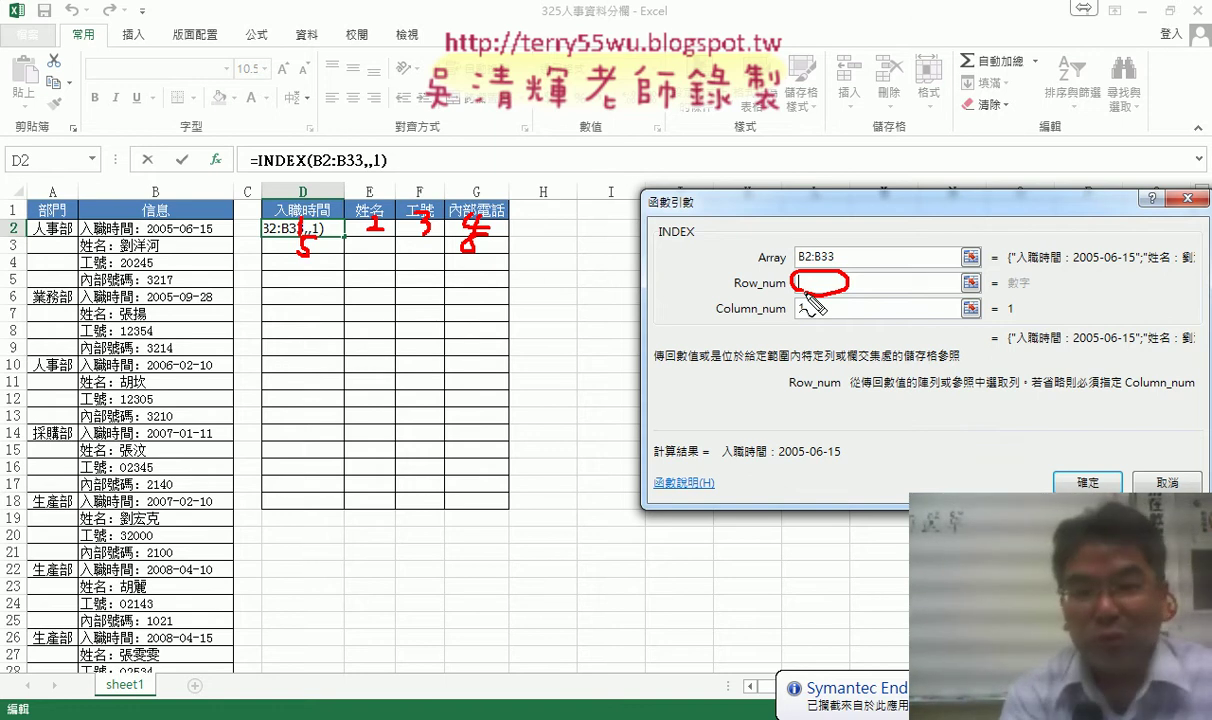
key("Escape")
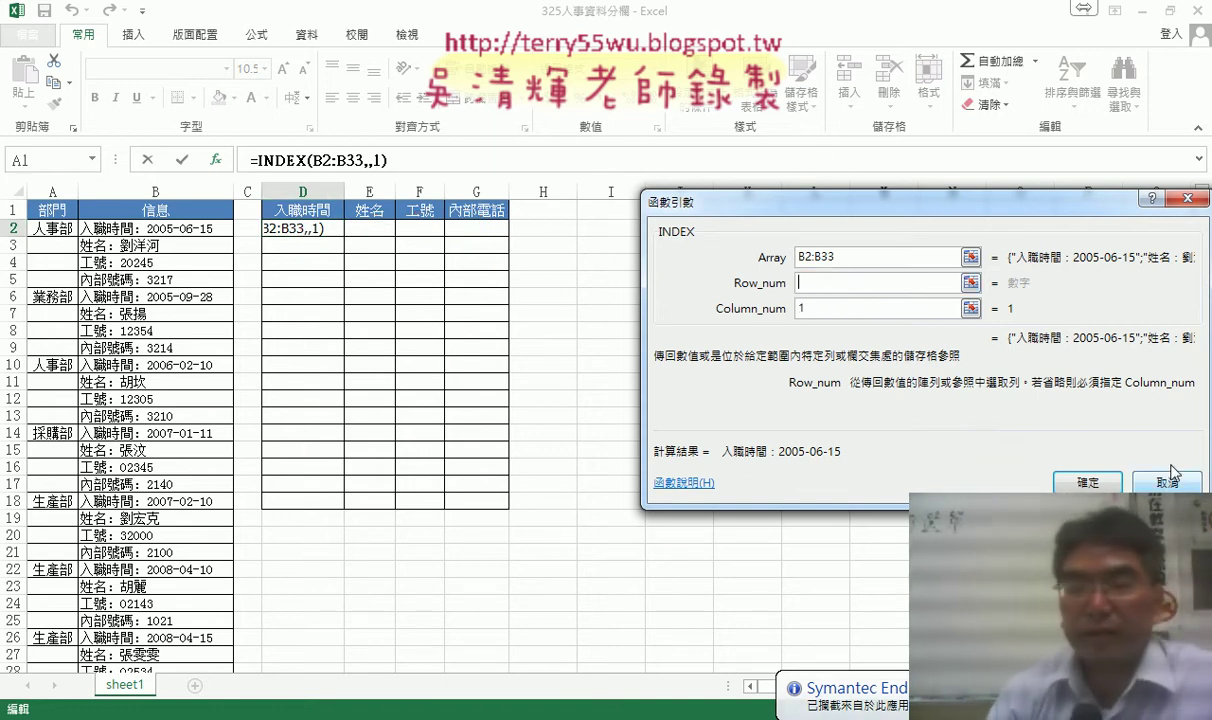
- Cancel the INDEX draft, put =COLUMN() in D2 and copy it across to G2
left_click(1168, 481)
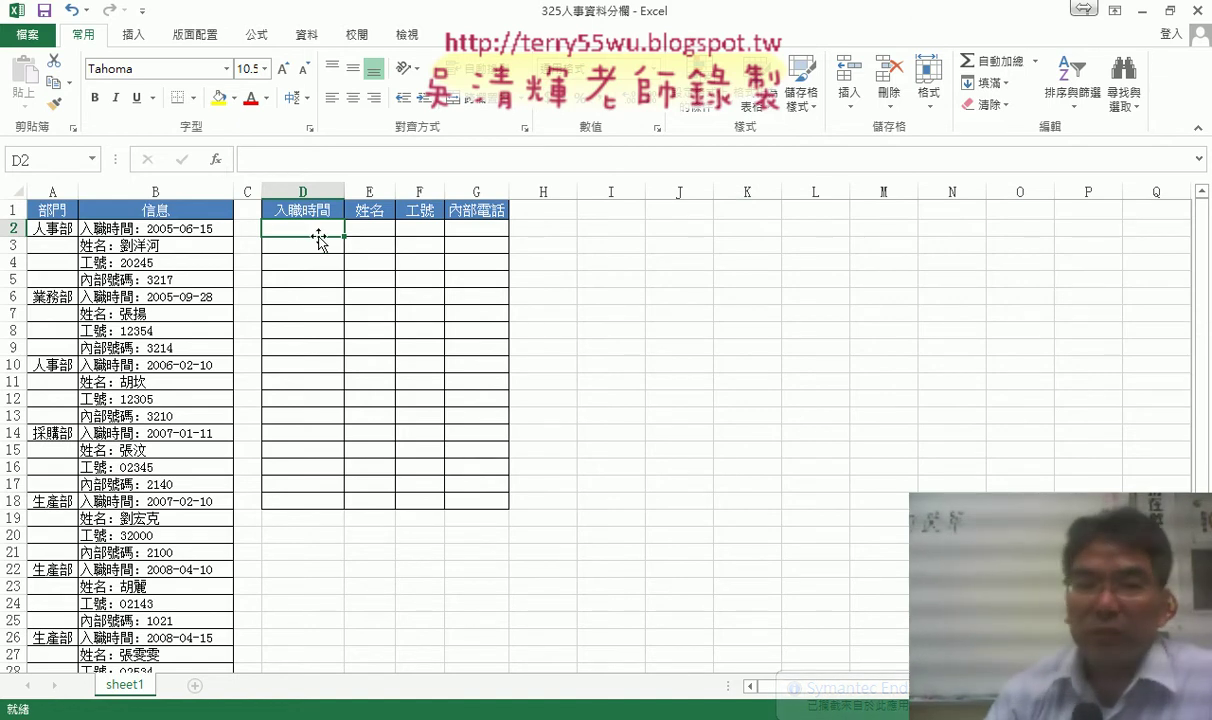
left_click(216, 160)
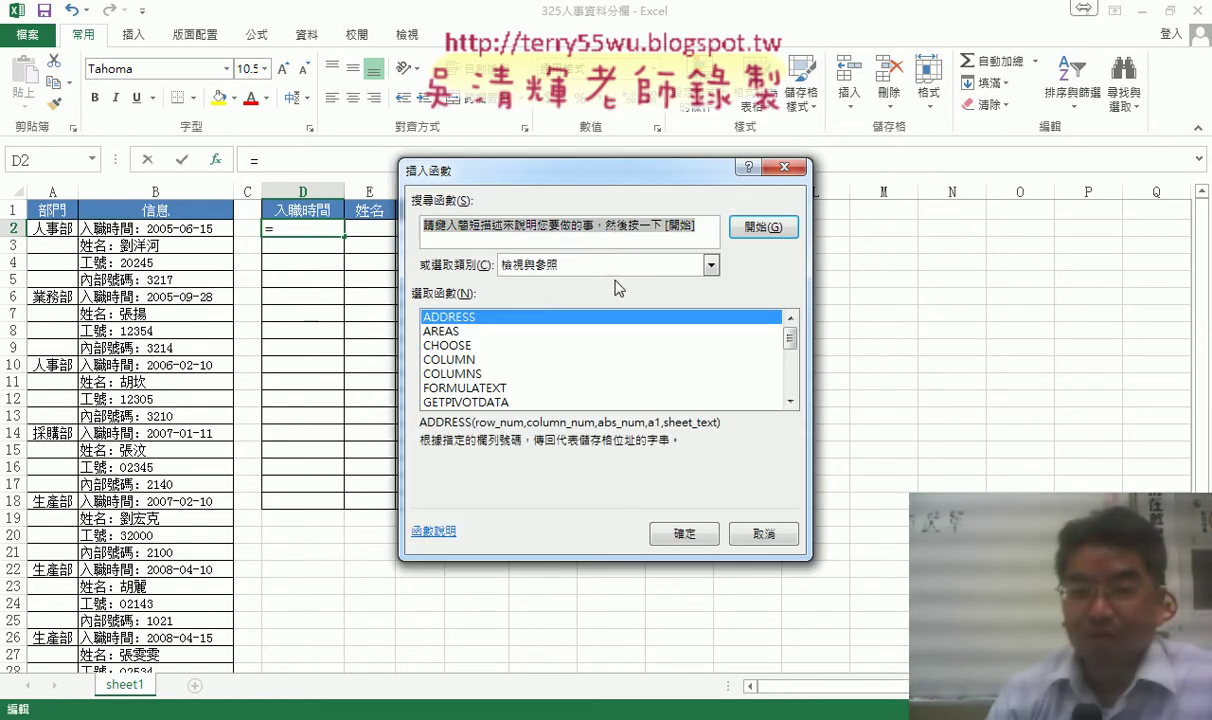
left_click(449, 359)
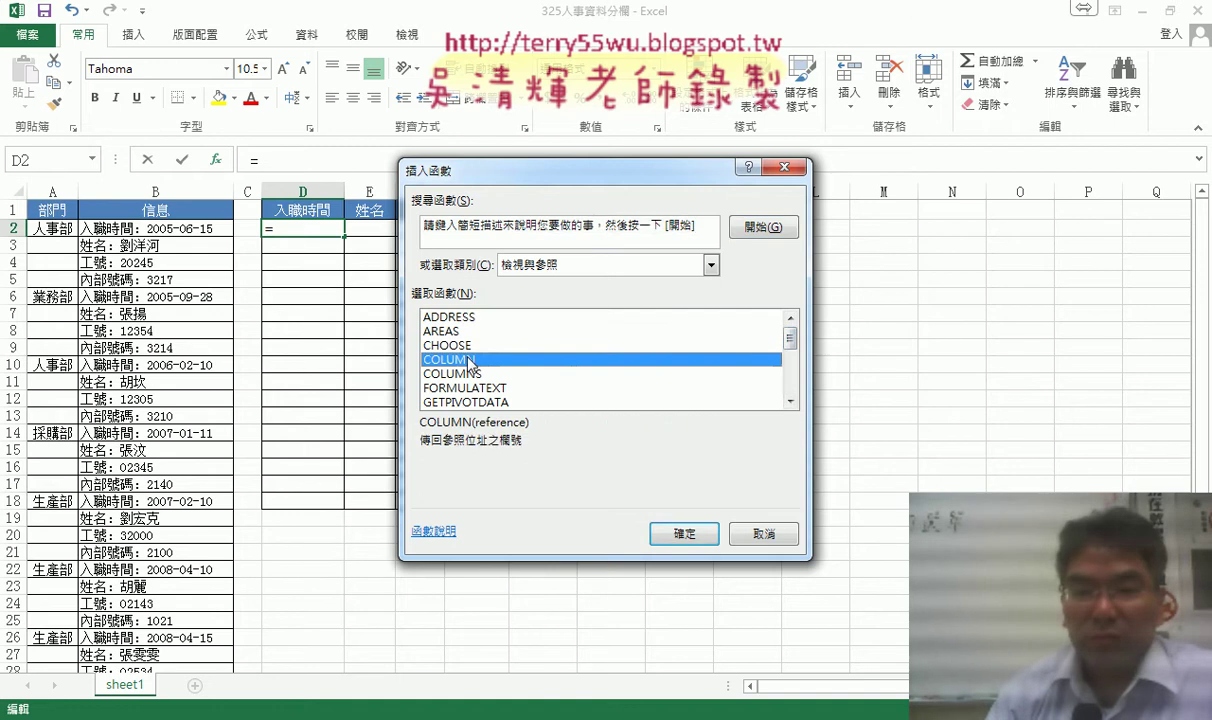
left_click(683, 532)
left_click(742, 462)
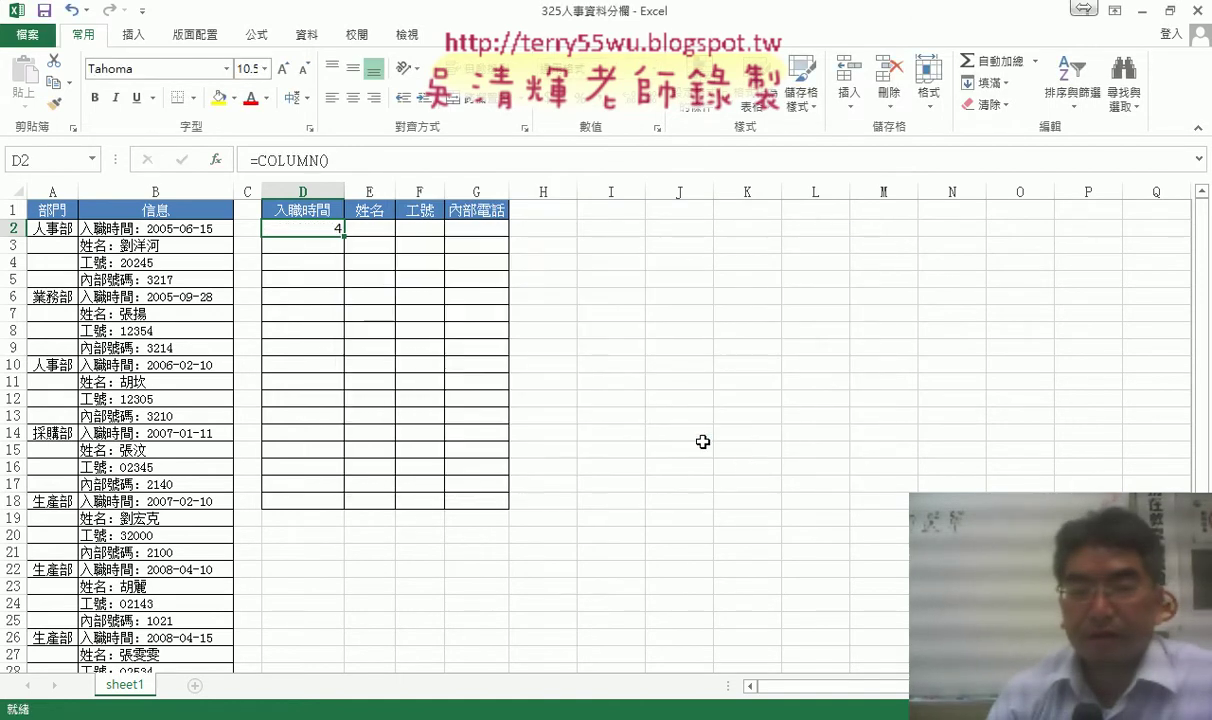
left_click_drag(344, 240, 508, 238)
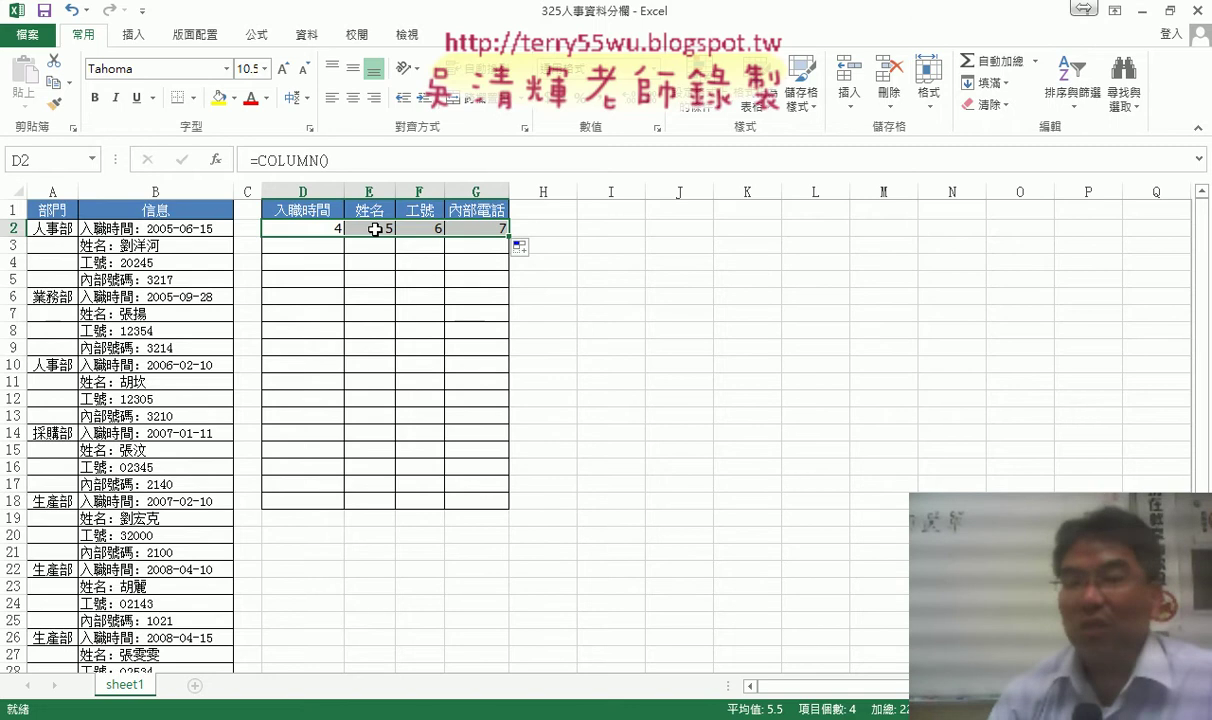
- Change D2 to =COLUMN()-3 and fill it through D2:G10, giving 1, 2, 3, 4
left_click(325, 228)
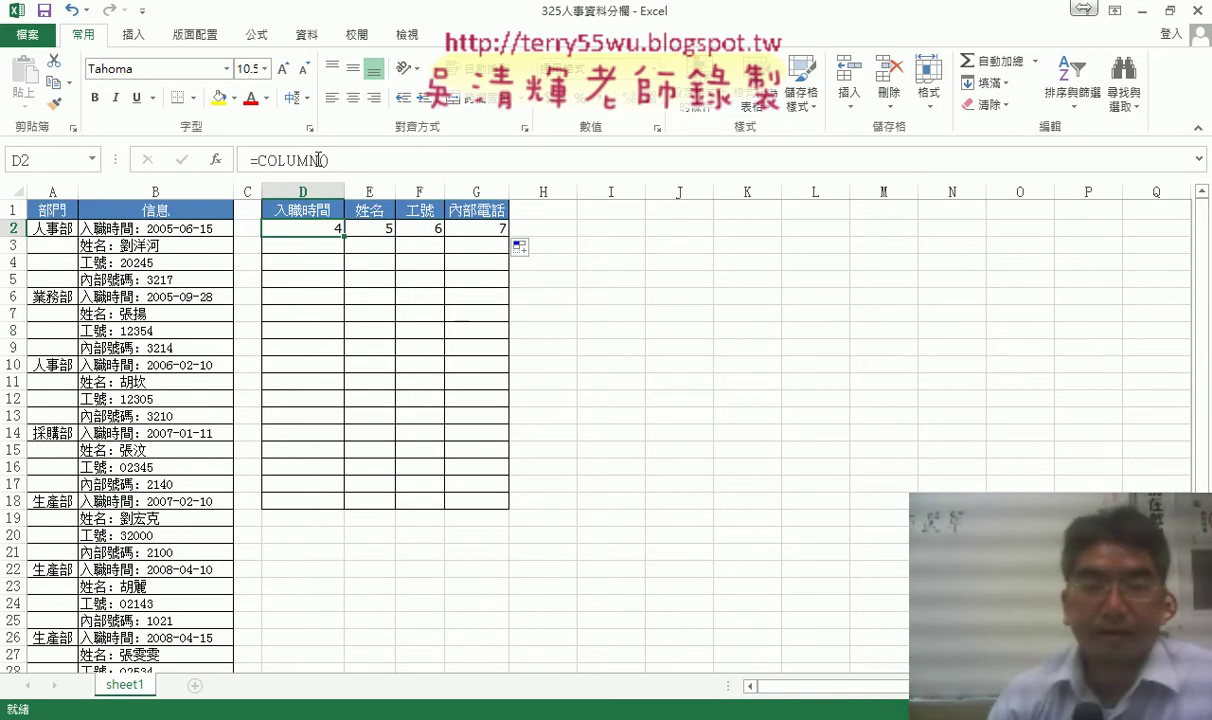
left_click(351, 161)
type("-3")
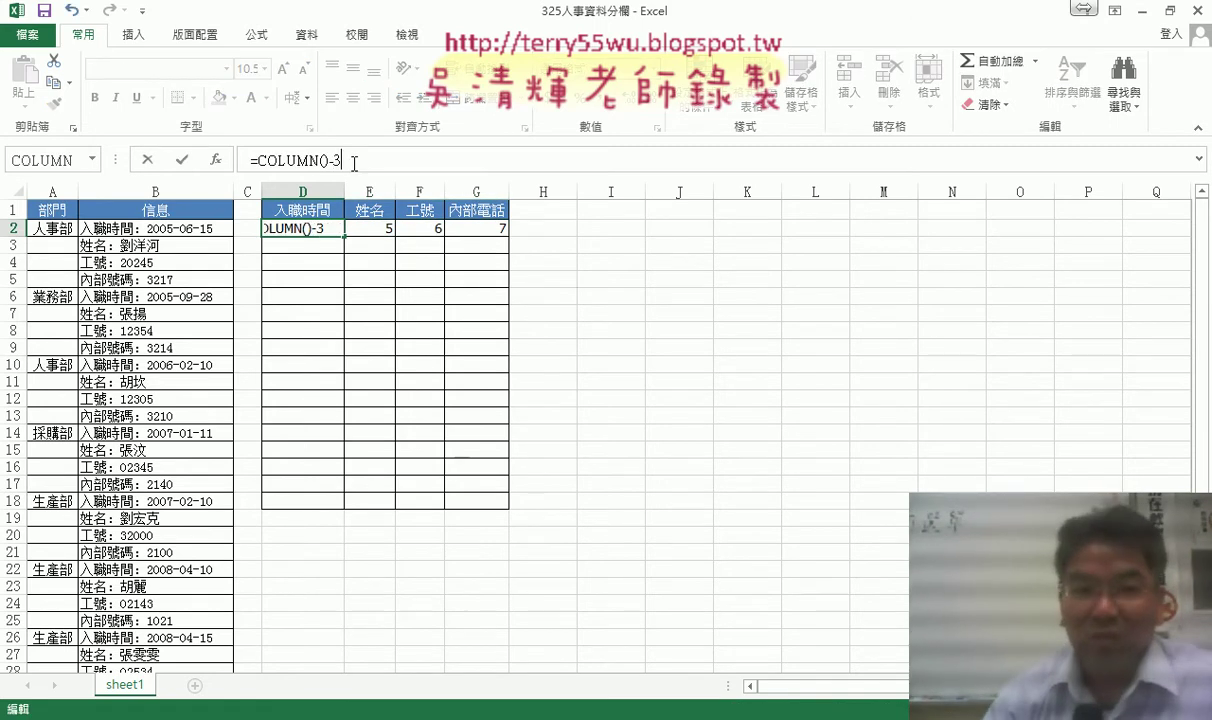
left_click(182, 161)
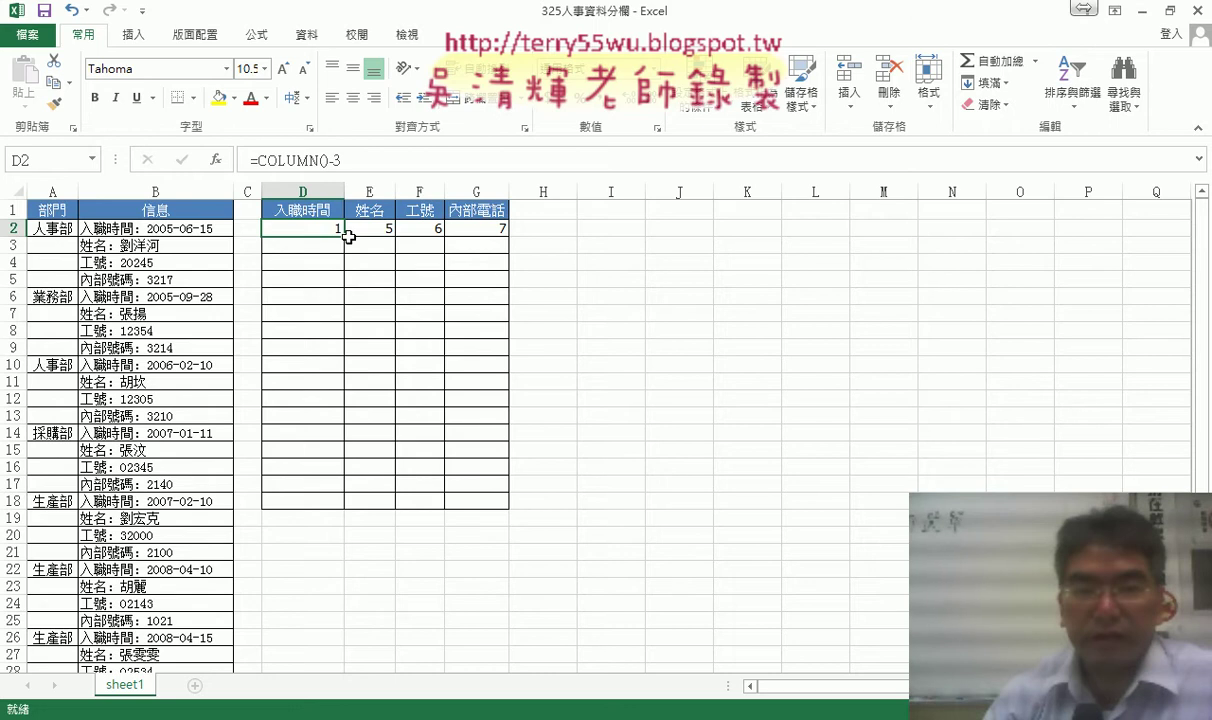
mouse_move(344, 235)
left_mouse_down()
mouse_move(495, 230)
mouse_move(512, 372)
left_mouse_up()
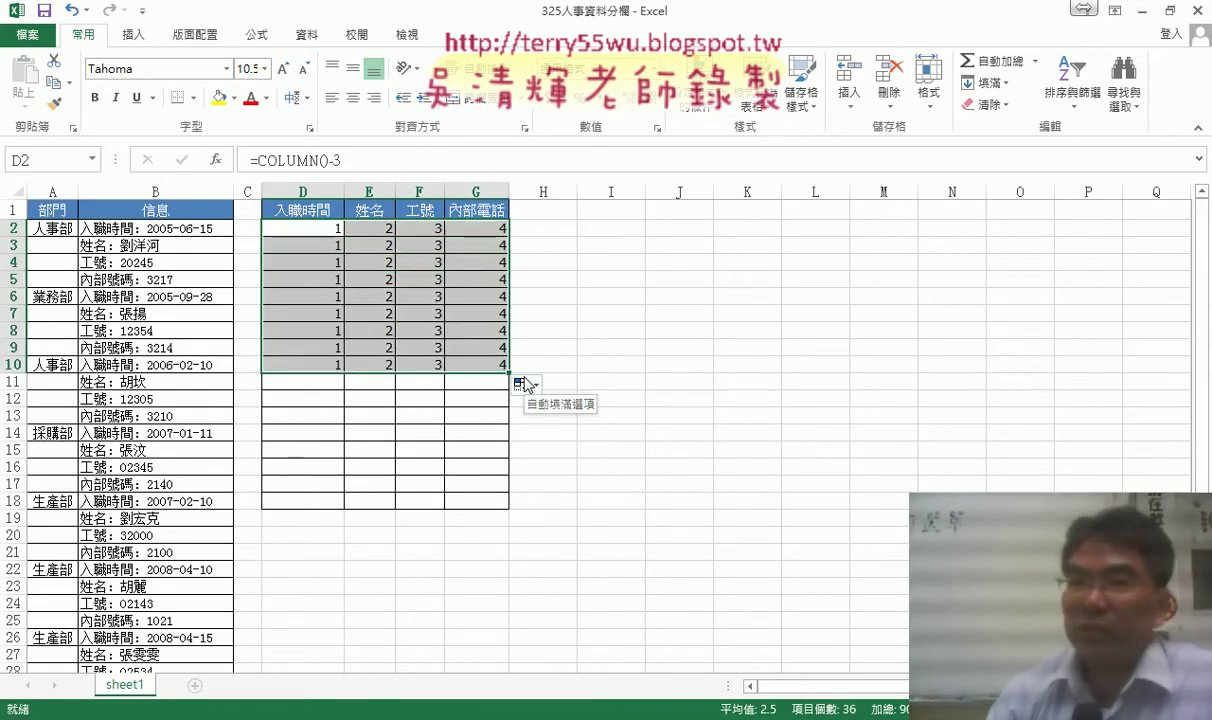
- Check the 1–4 results in rows 2, 3 and 4
left_click(318, 229)
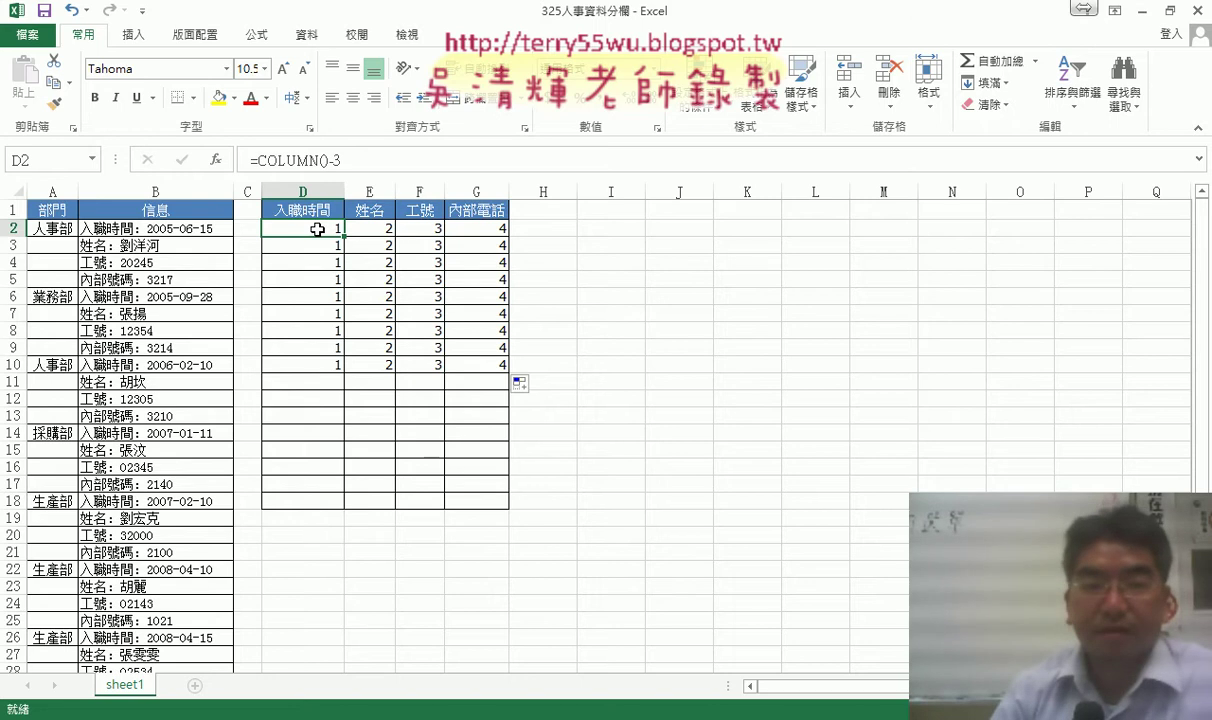
left_click_drag(317, 230, 489, 230)
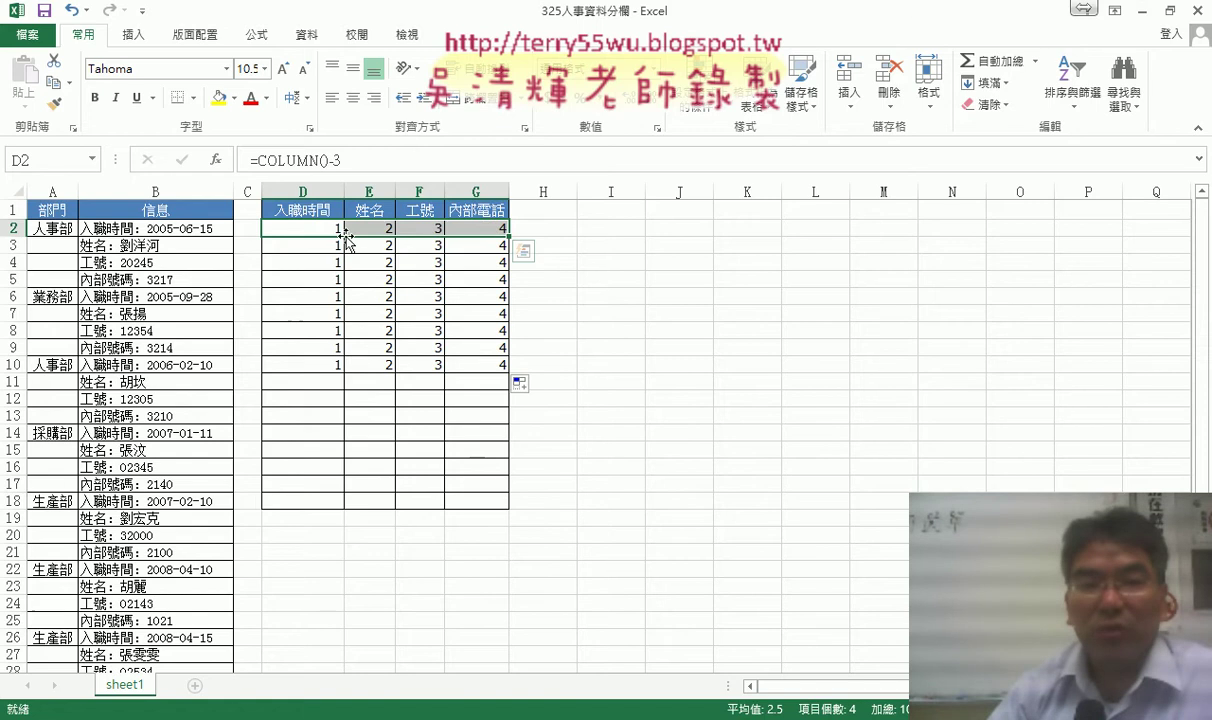
left_click_drag(318, 245, 494, 250)
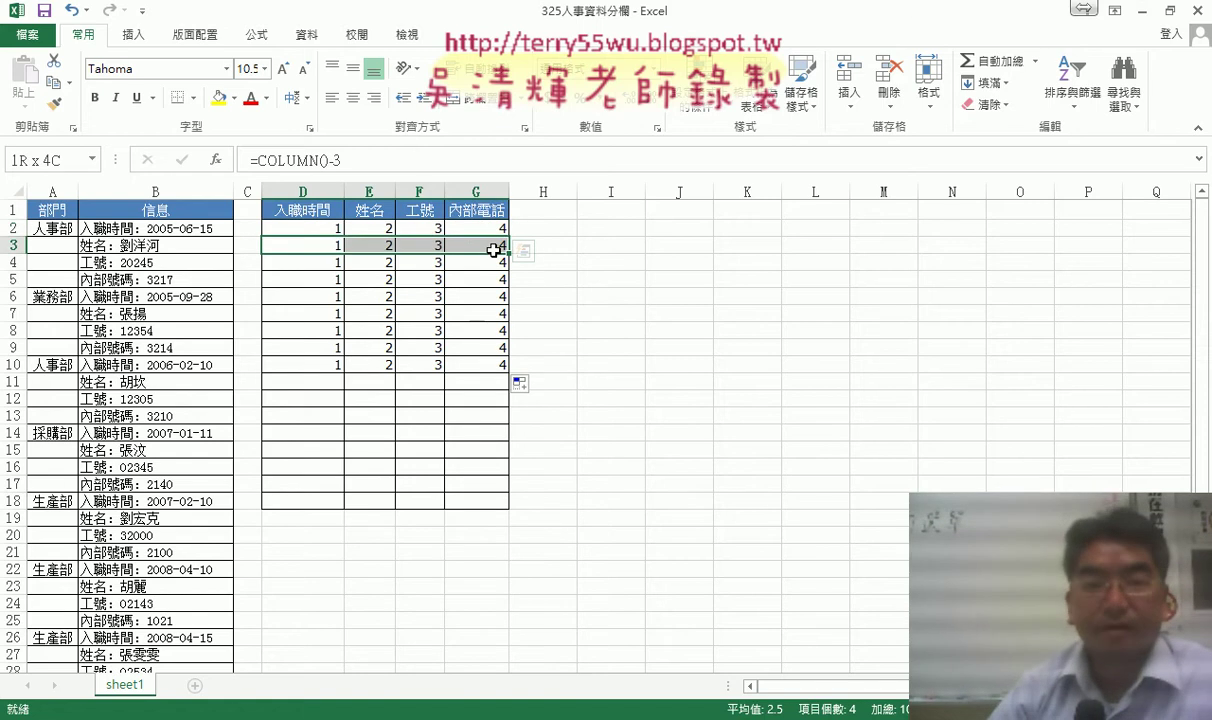
left_click_drag(316, 262, 476, 264)
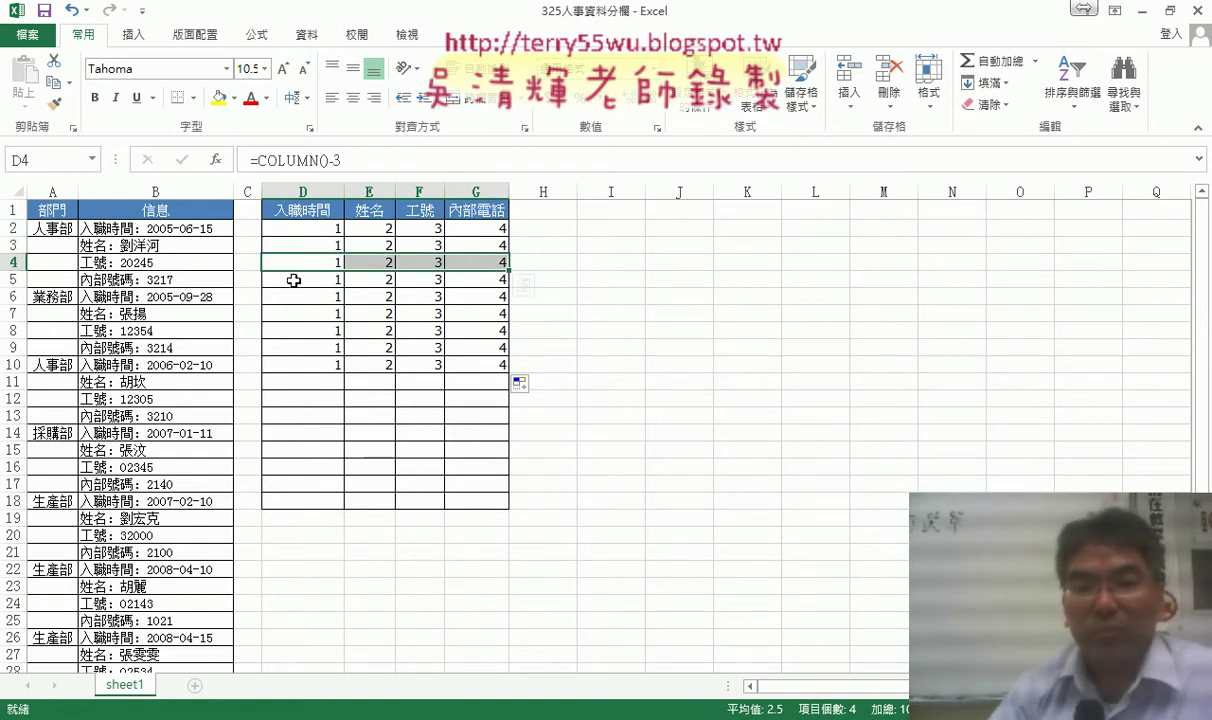
left_click(325, 229)
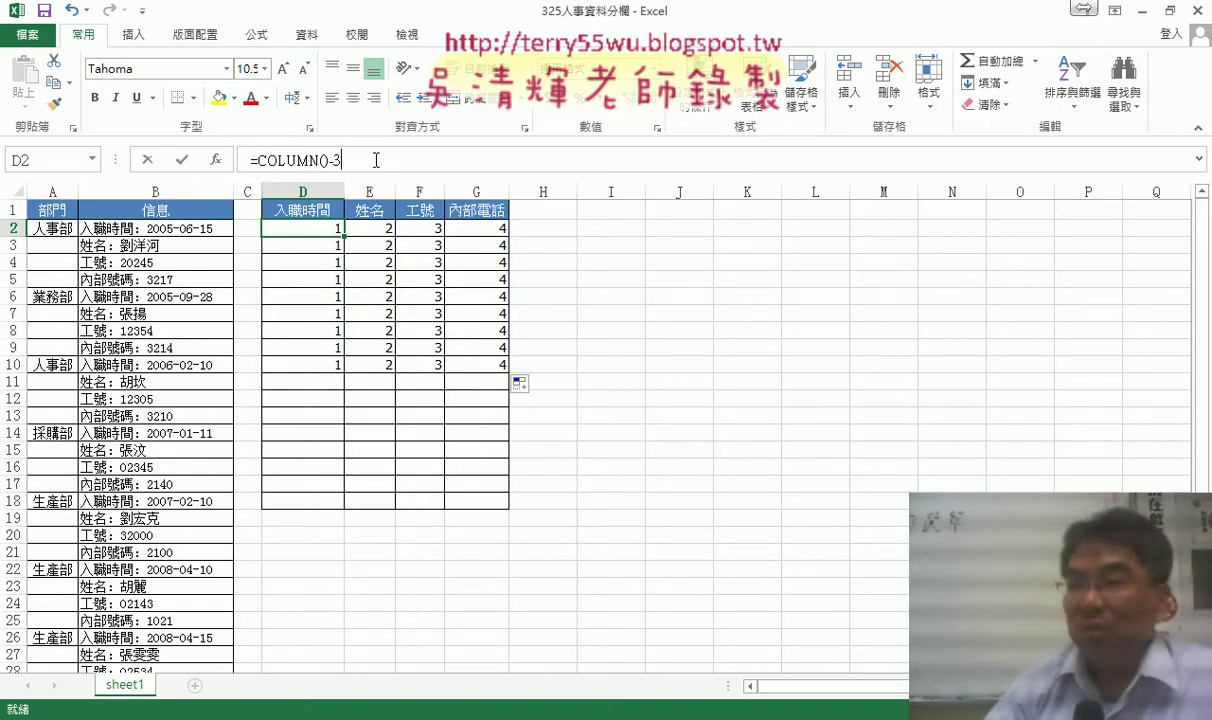
- Change D2 to =COLUMN()-3+(ROW()-2)*4 and fill D2:G9, numbering 1 to 32
left_click(459, 159)
type("+")
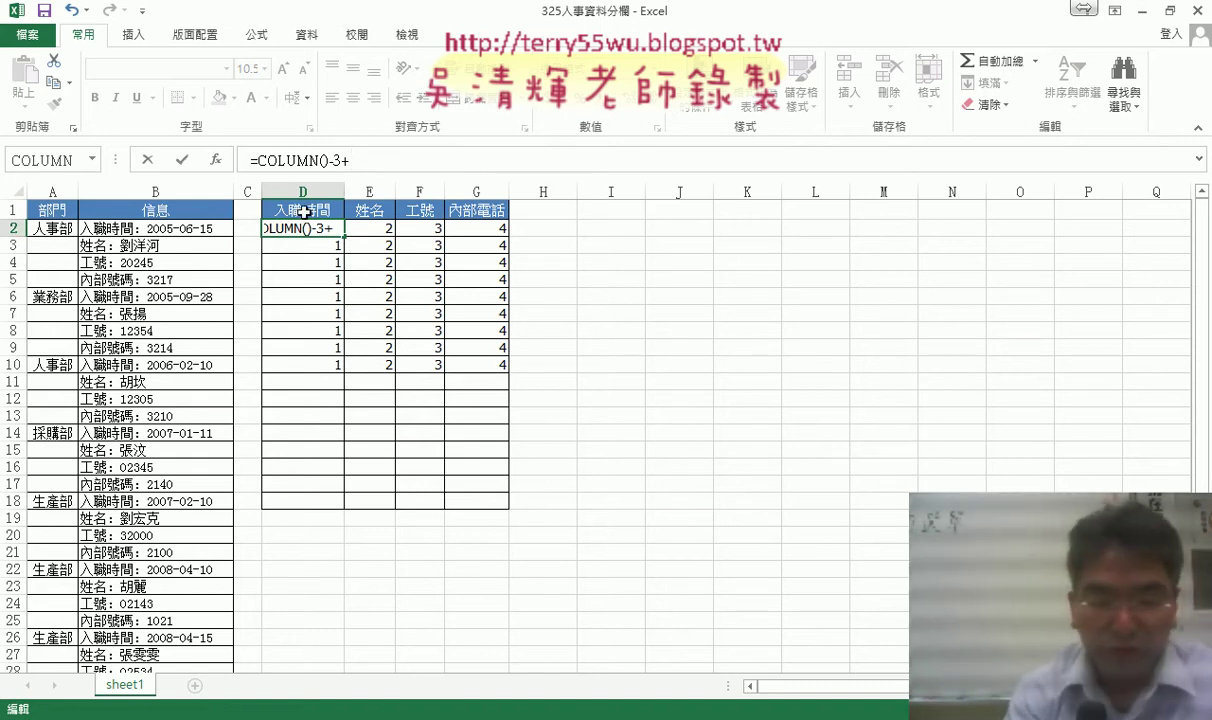
type("row")
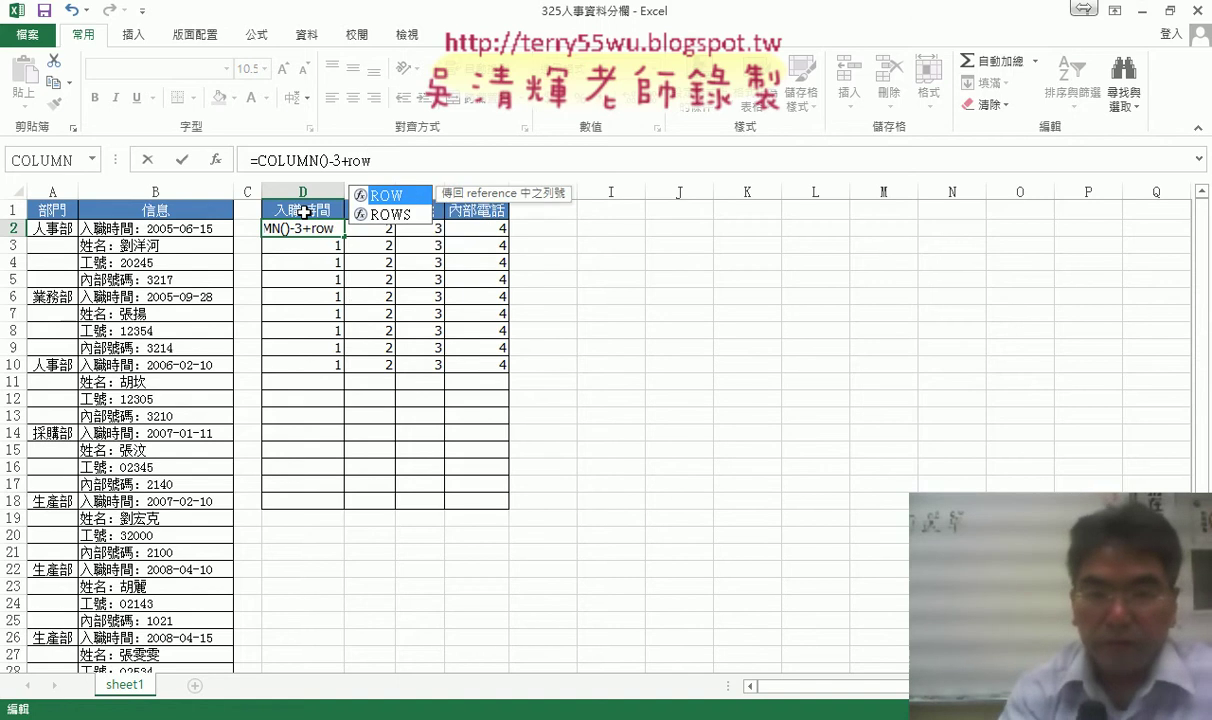
type("()")
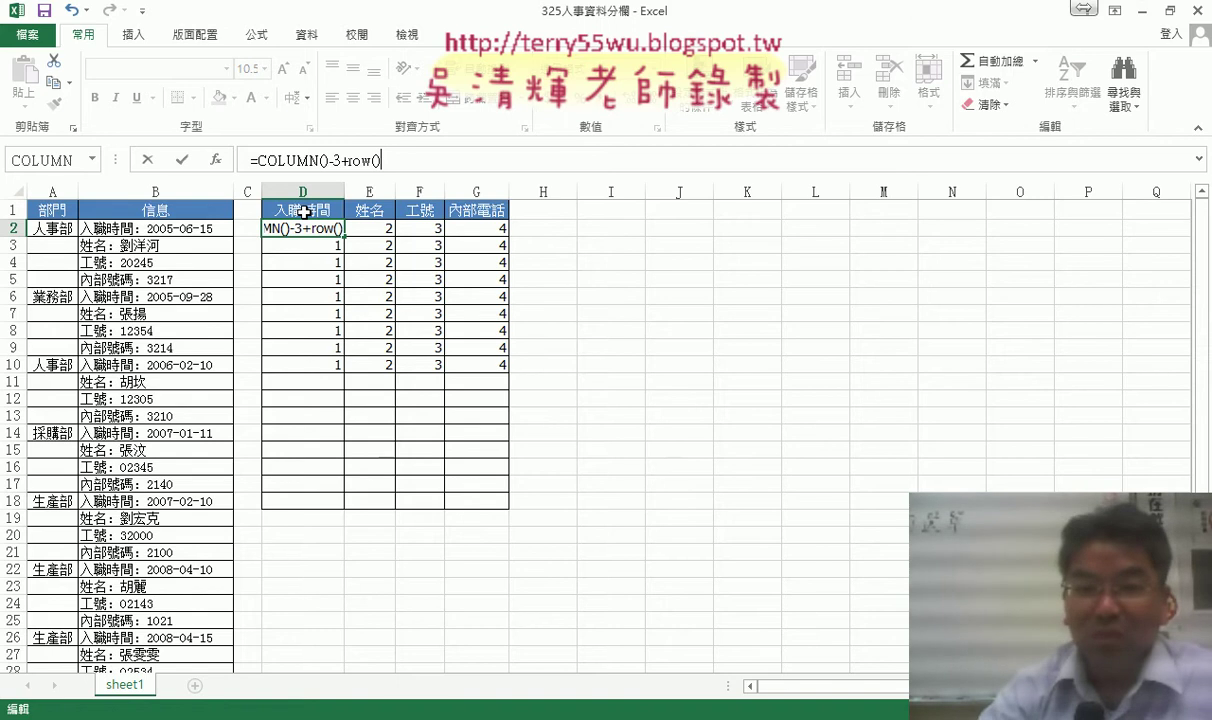
type("-2")
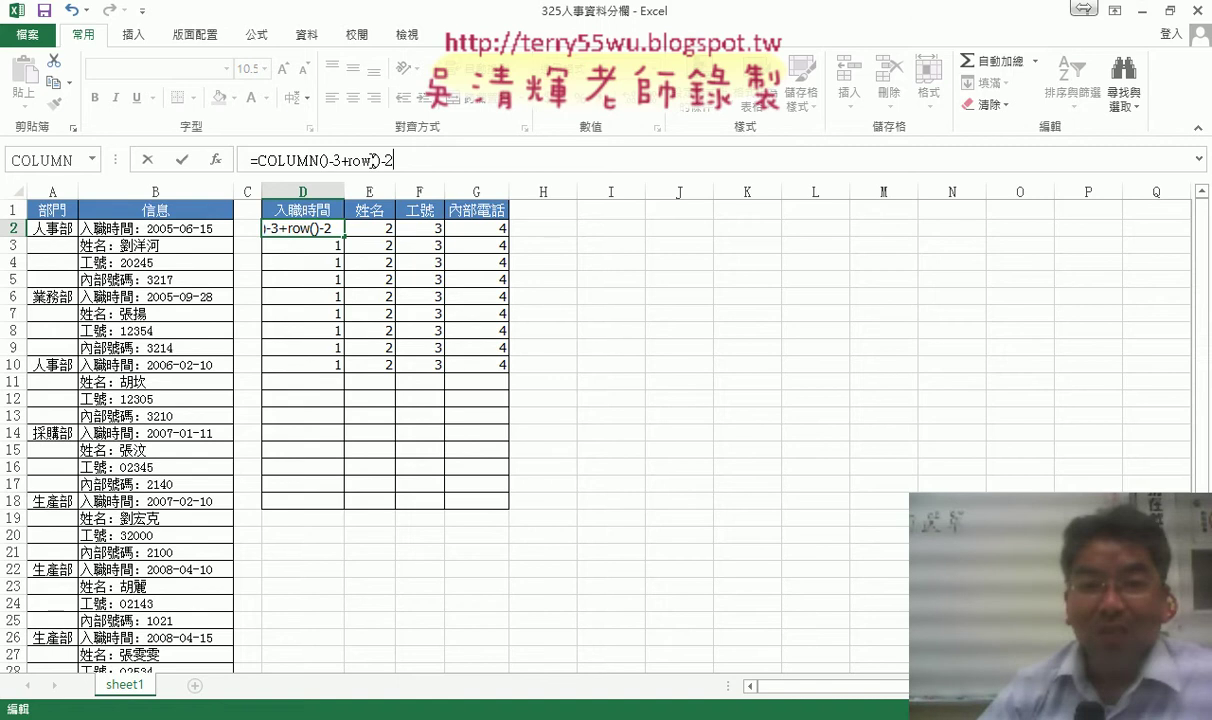
left_click(344, 160)
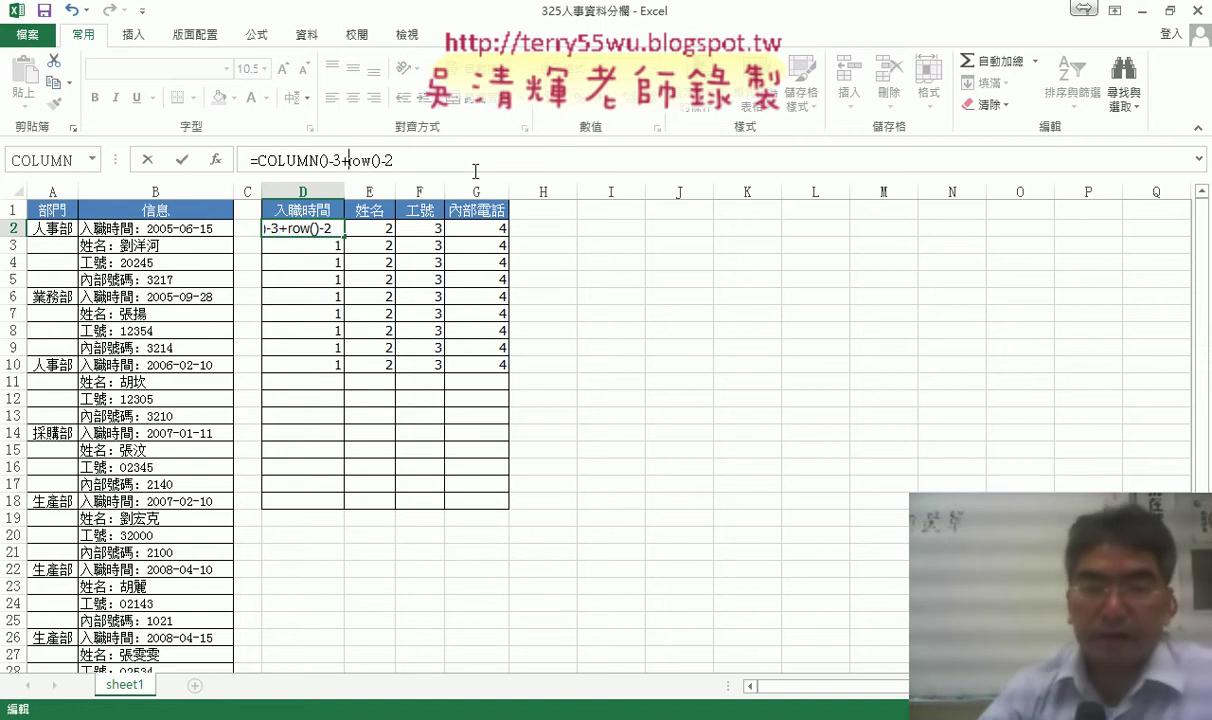
type("(")
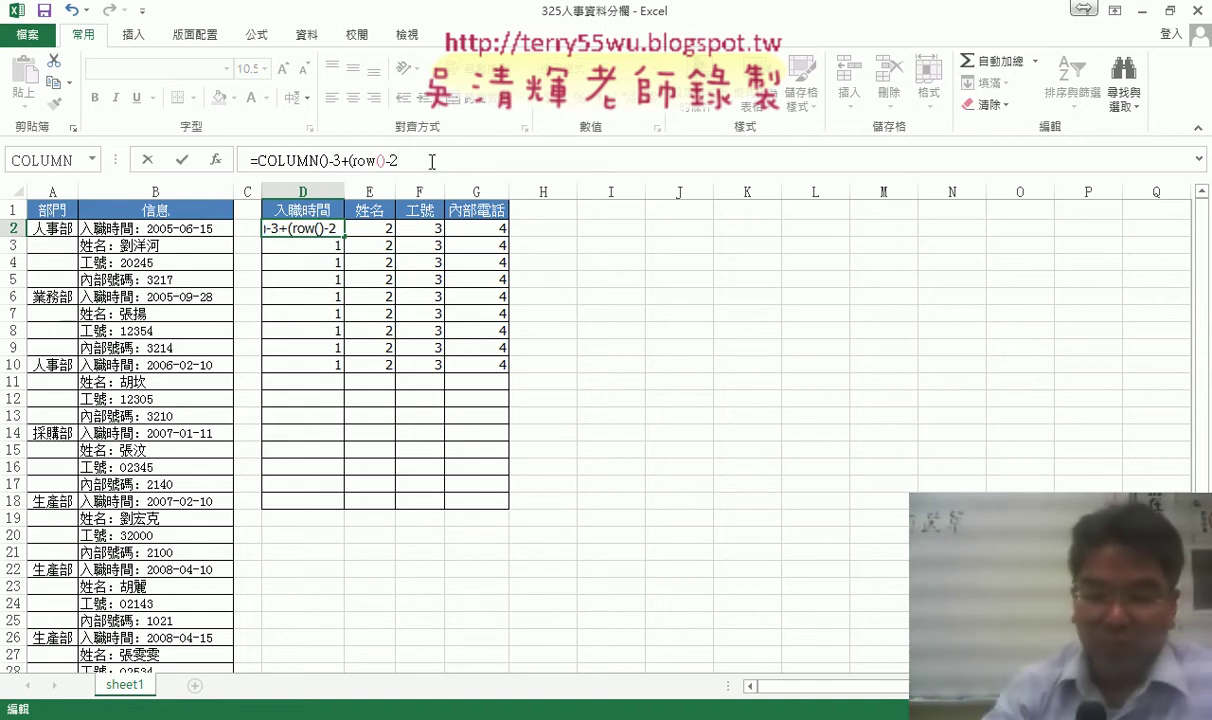
type(")-2)")
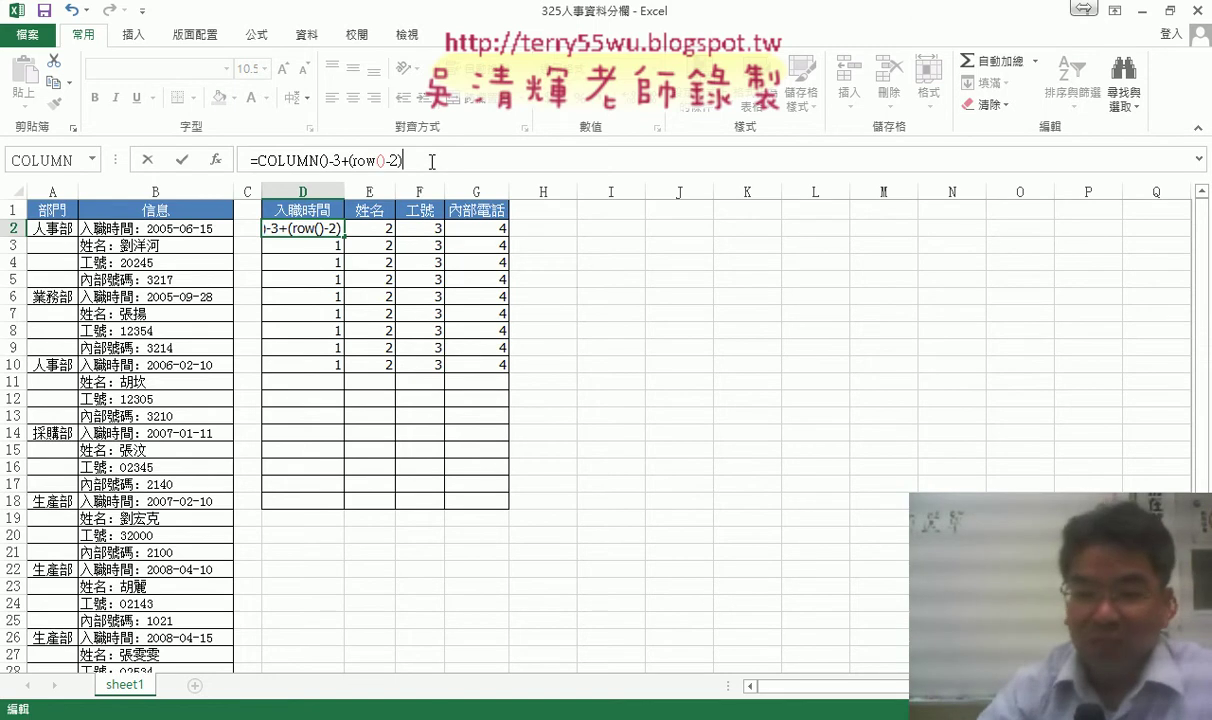
type("*4")
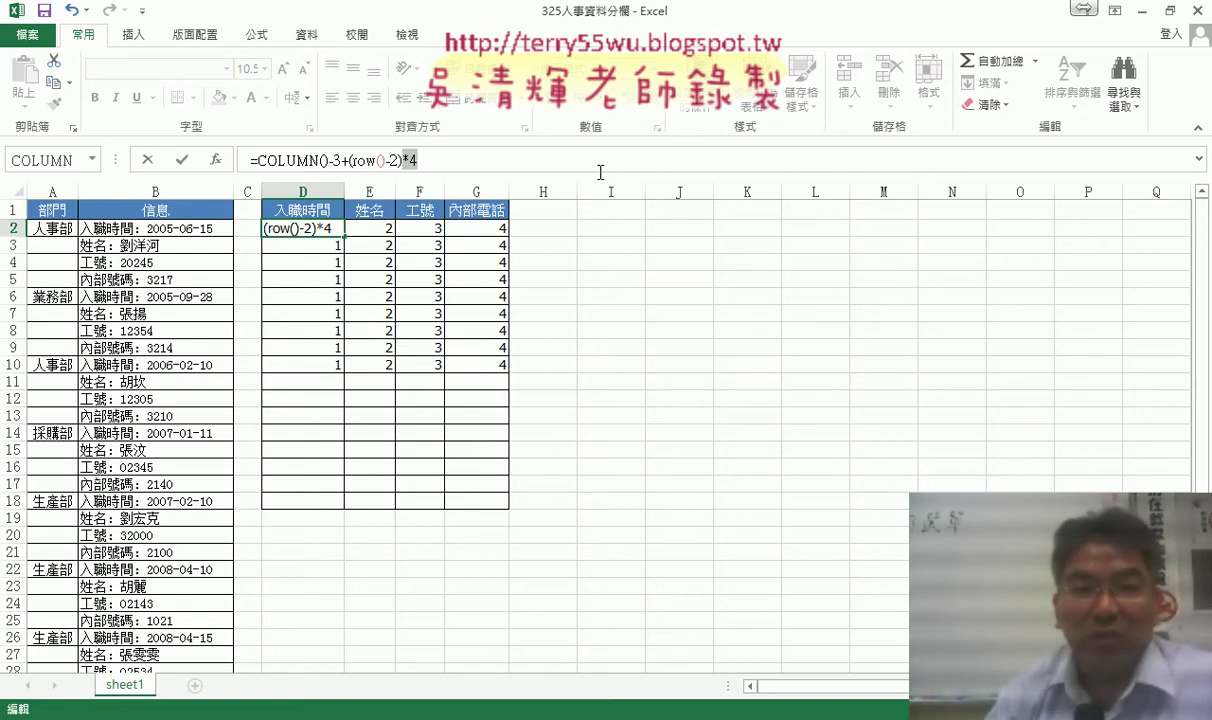
left_click(184, 162)
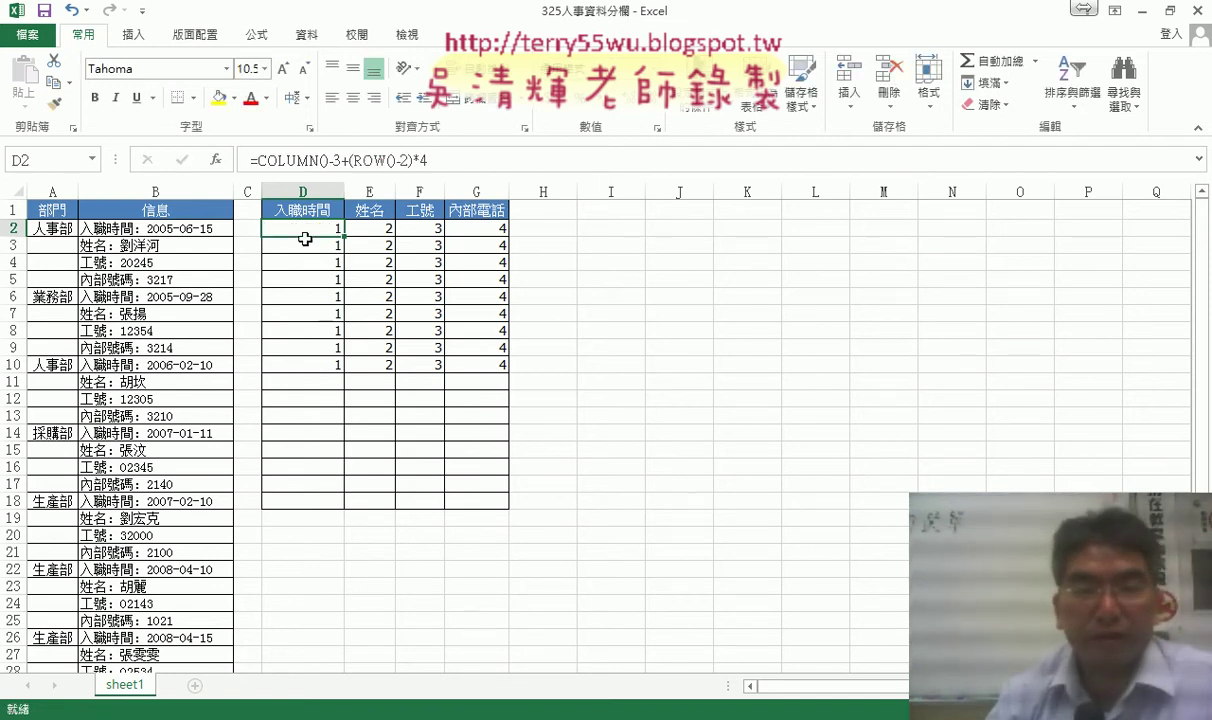
mouse_move(347, 237)
left_mouse_down()
mouse_move(500, 238)
mouse_move(508, 368)
mouse_move(509, 356)
left_mouse_up()
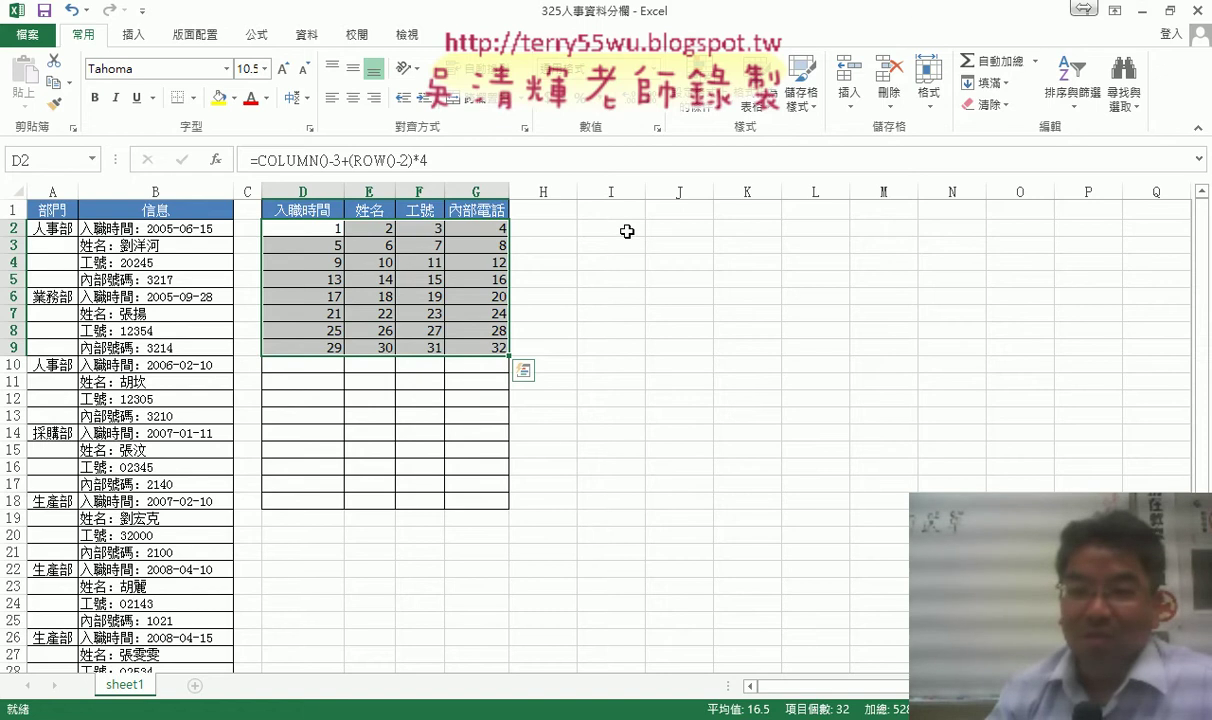
left_click_drag(627, 231, 963, 234)
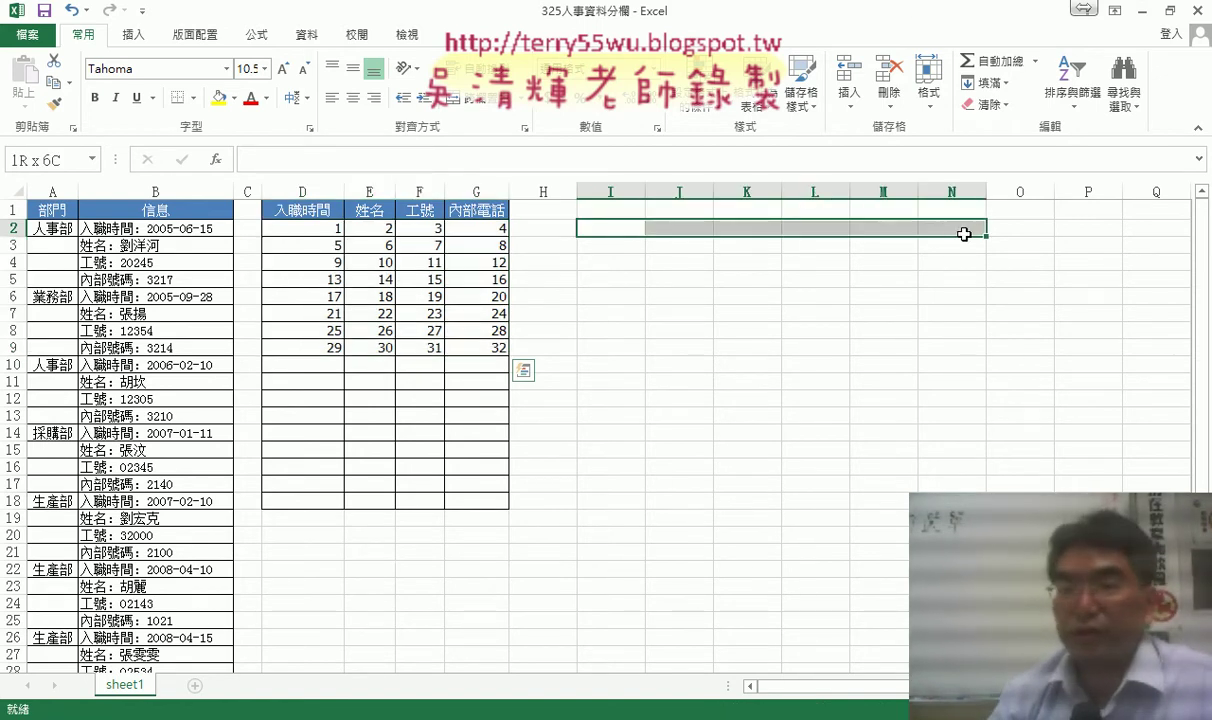
- Put =COLUMN()-8 in I2 and fill it across to O2, numbering 1 to 7
left_click_drag(963, 234, 638, 231)
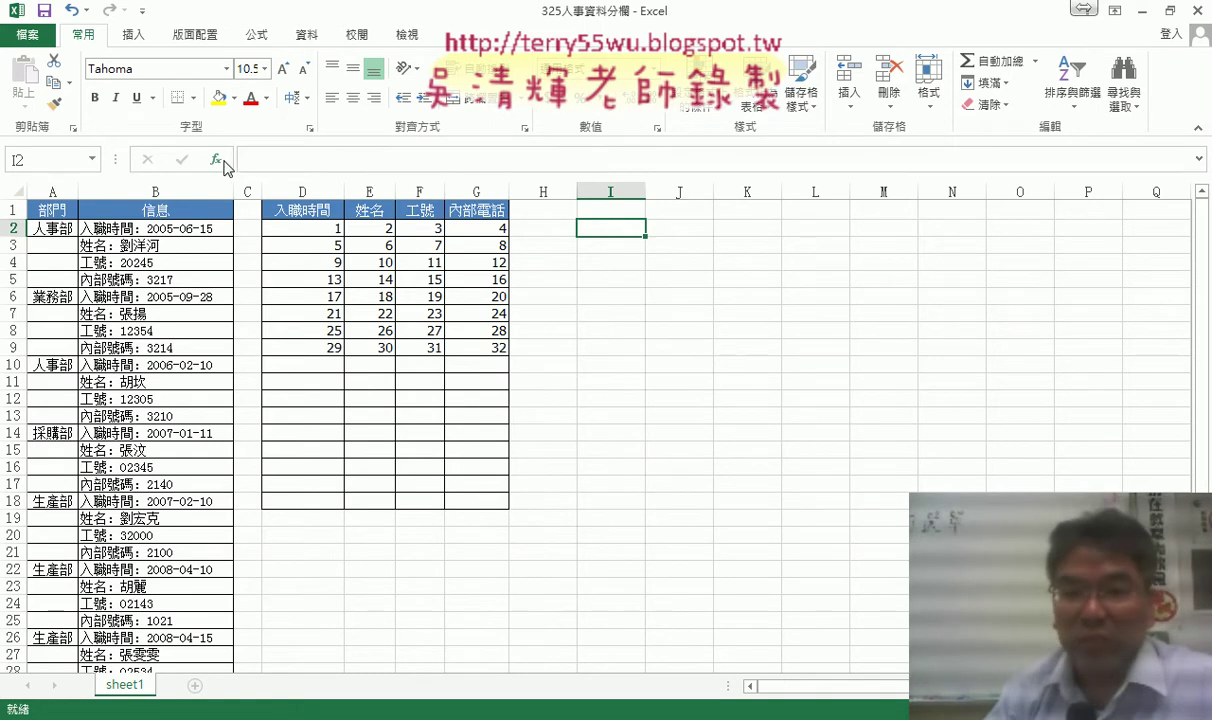
left_click(224, 161)
double_click(476, 360)
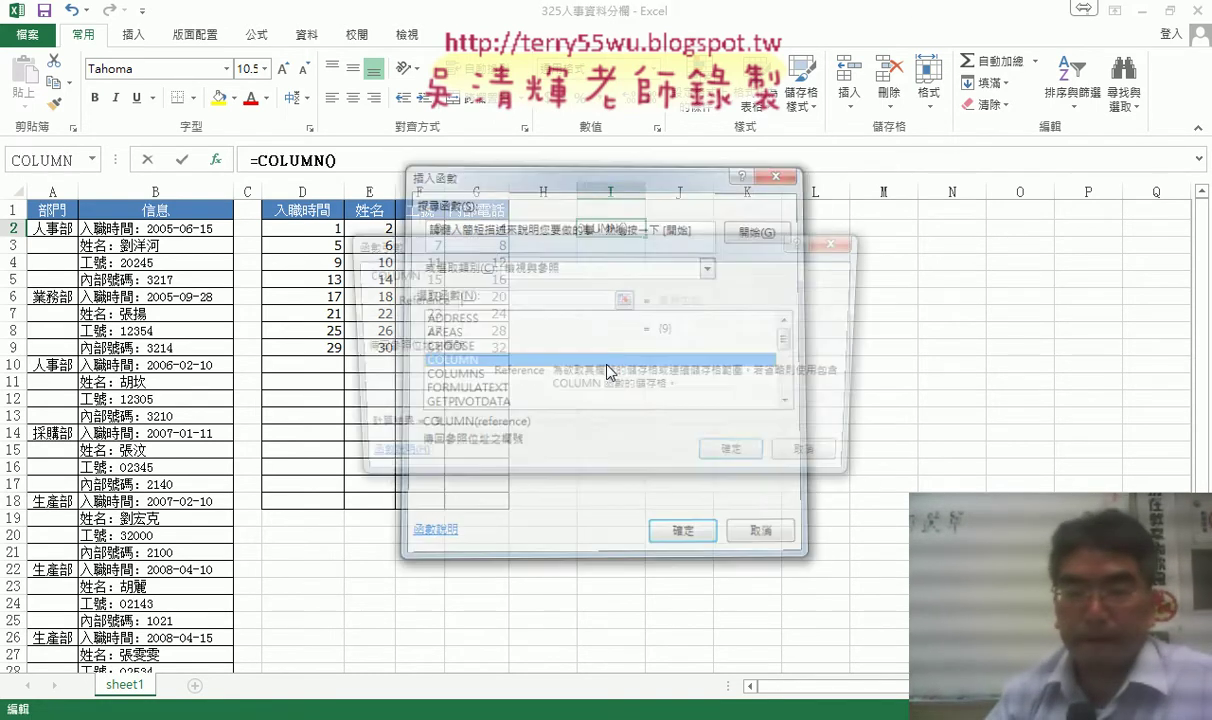
left_click(725, 458)
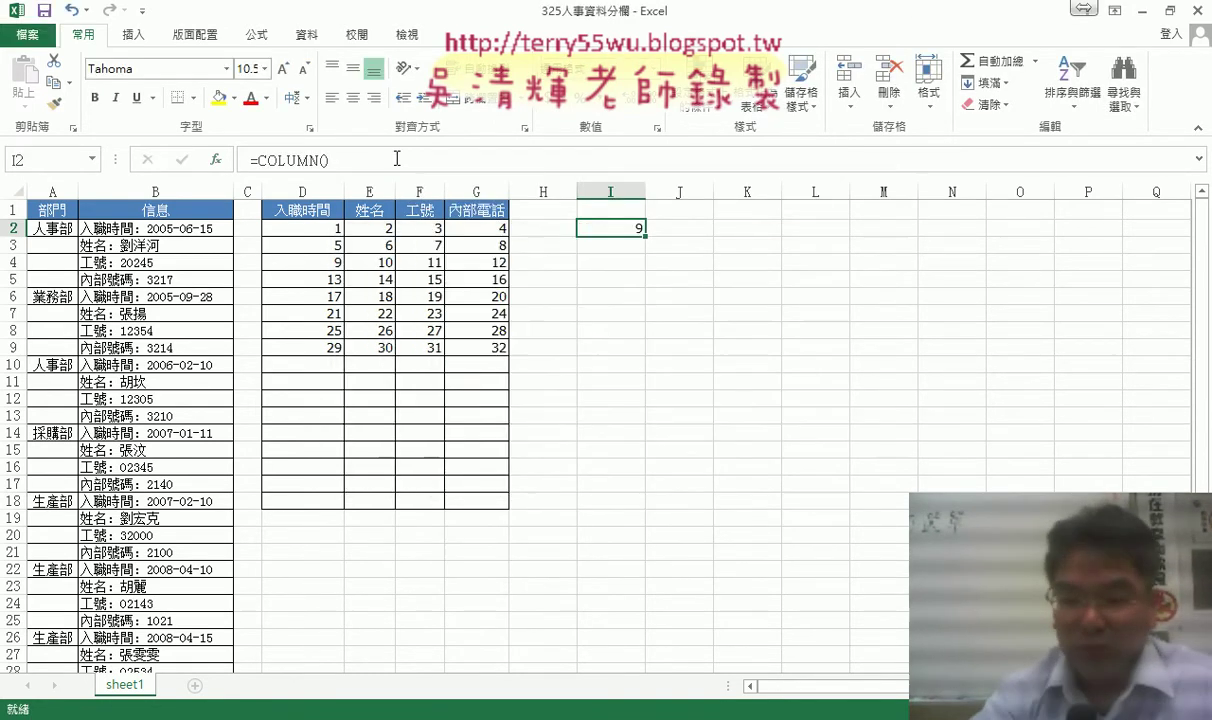
left_click(397, 160)
type("-8")
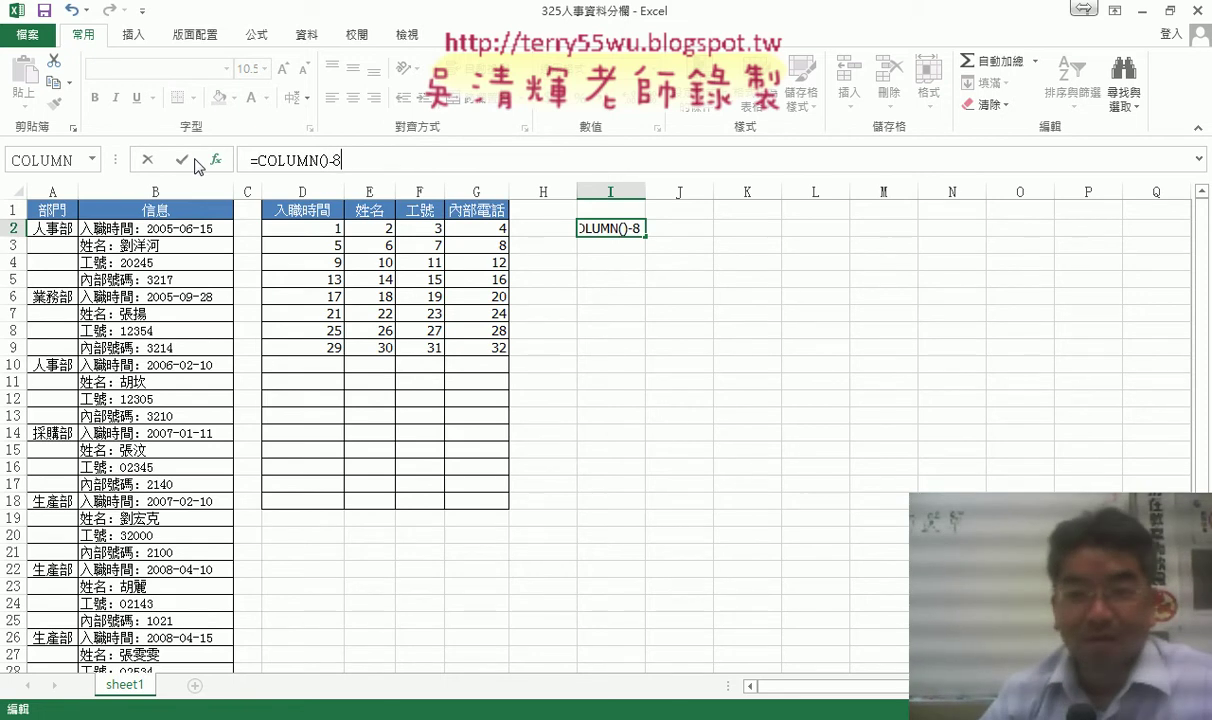
left_click(181, 160)
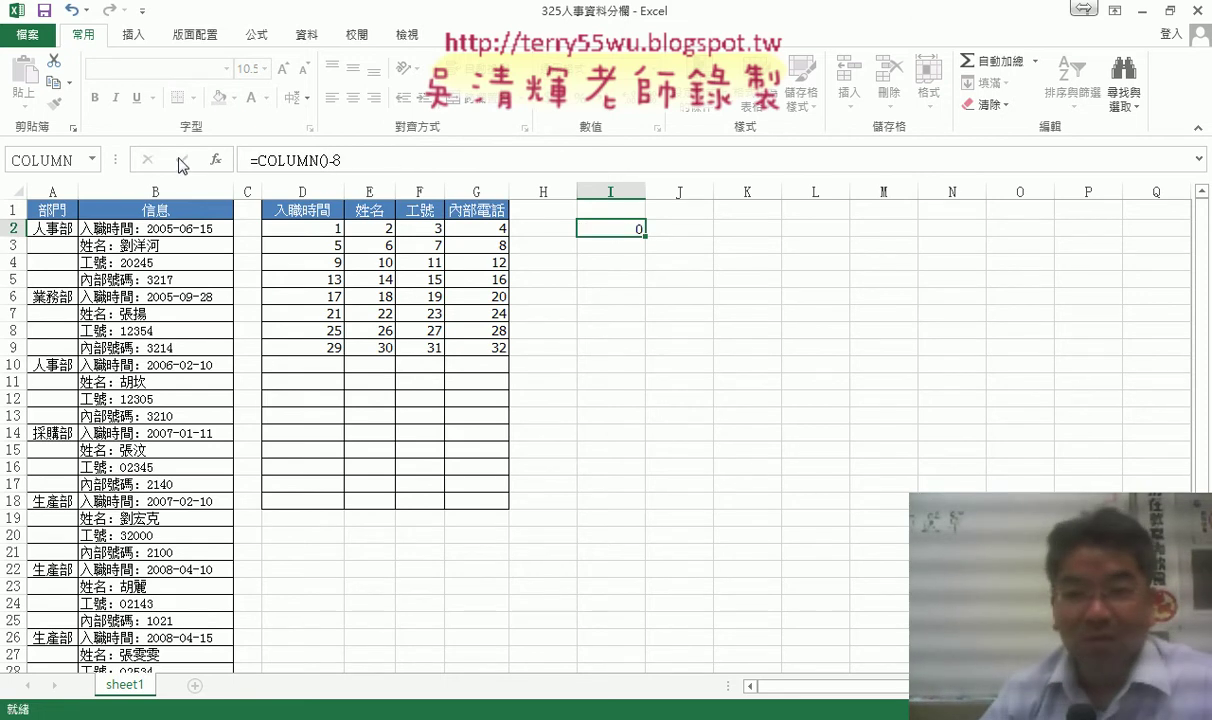
left_click_drag(644, 233, 1022, 238)
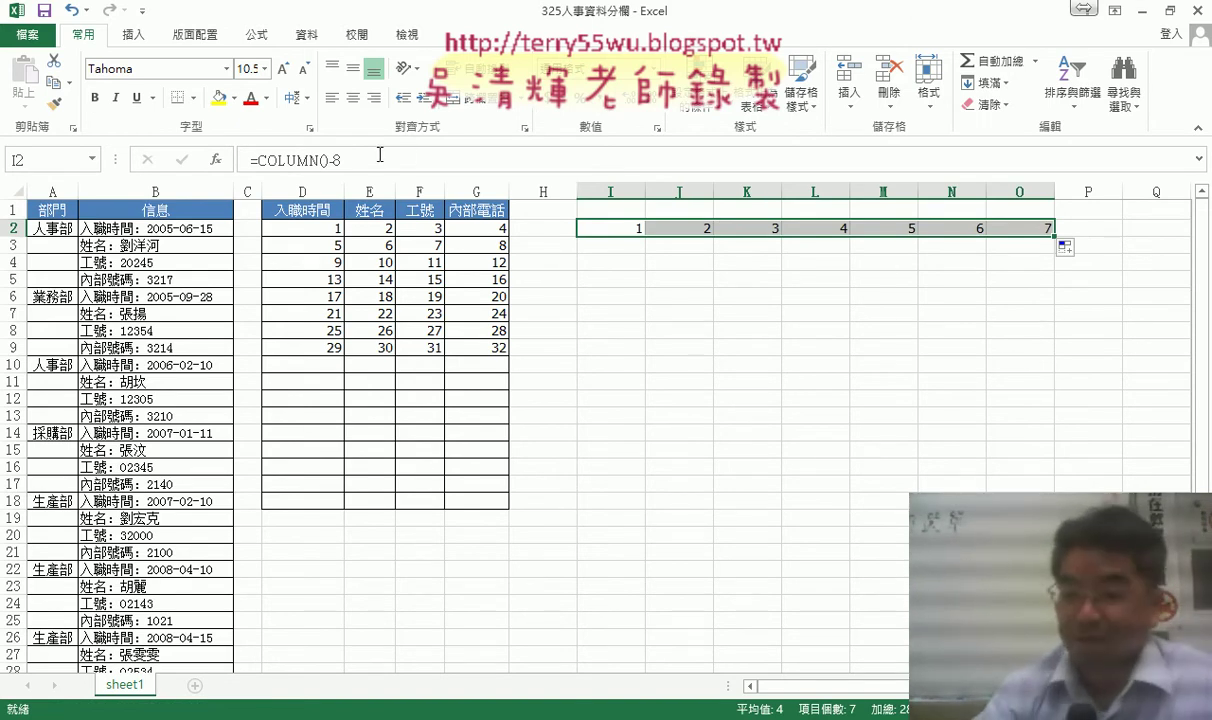
- Change I2 to =COLUMN()-8+(ROW()-2)*7 and fill I2:O7, counting 1 to 42
left_click(523, 170)
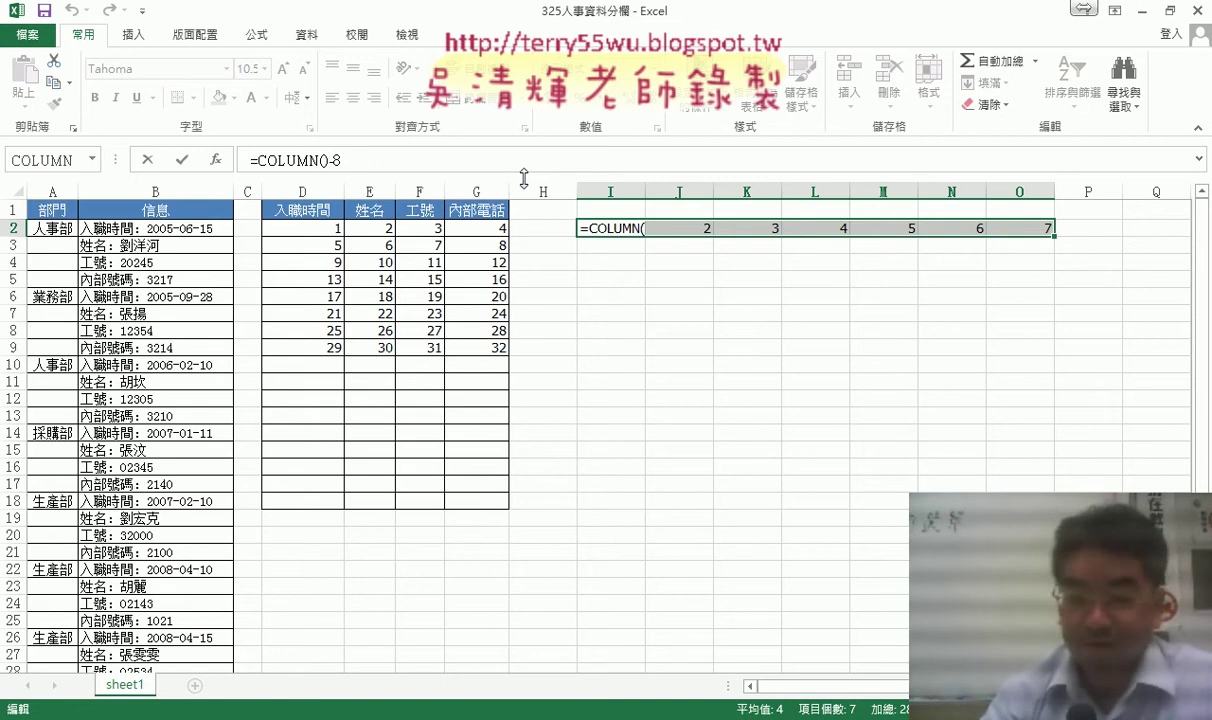
type("+r")
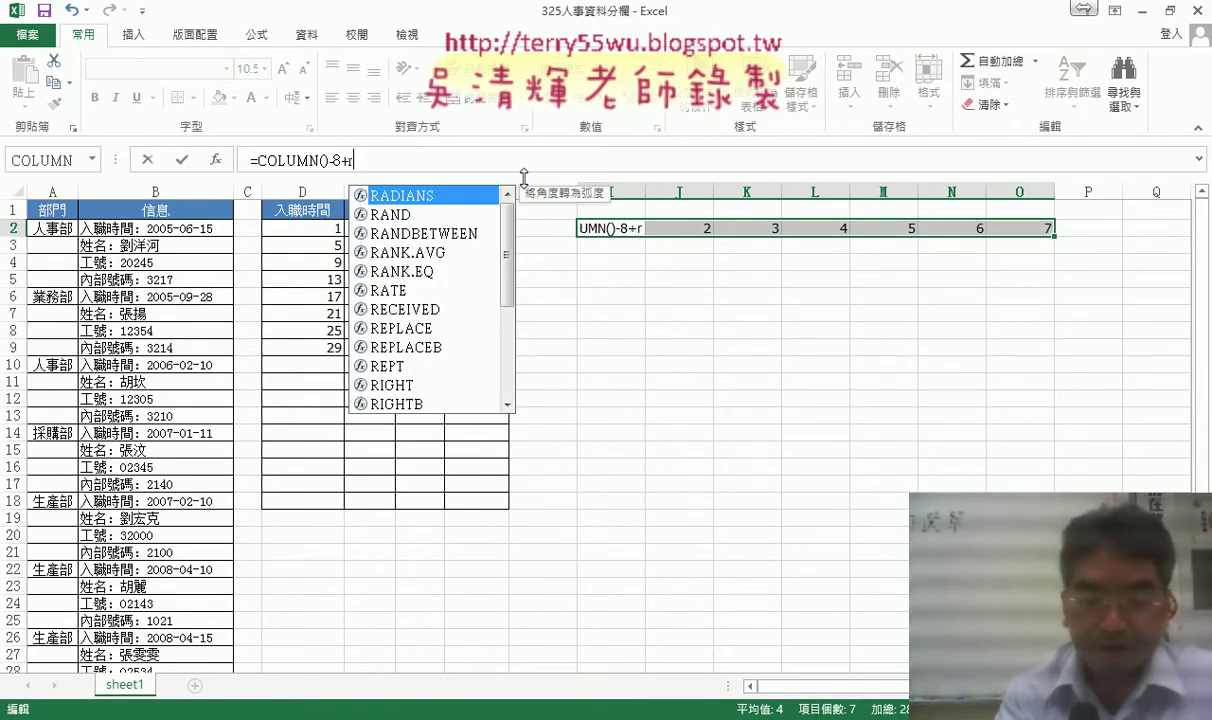
type("ow()")
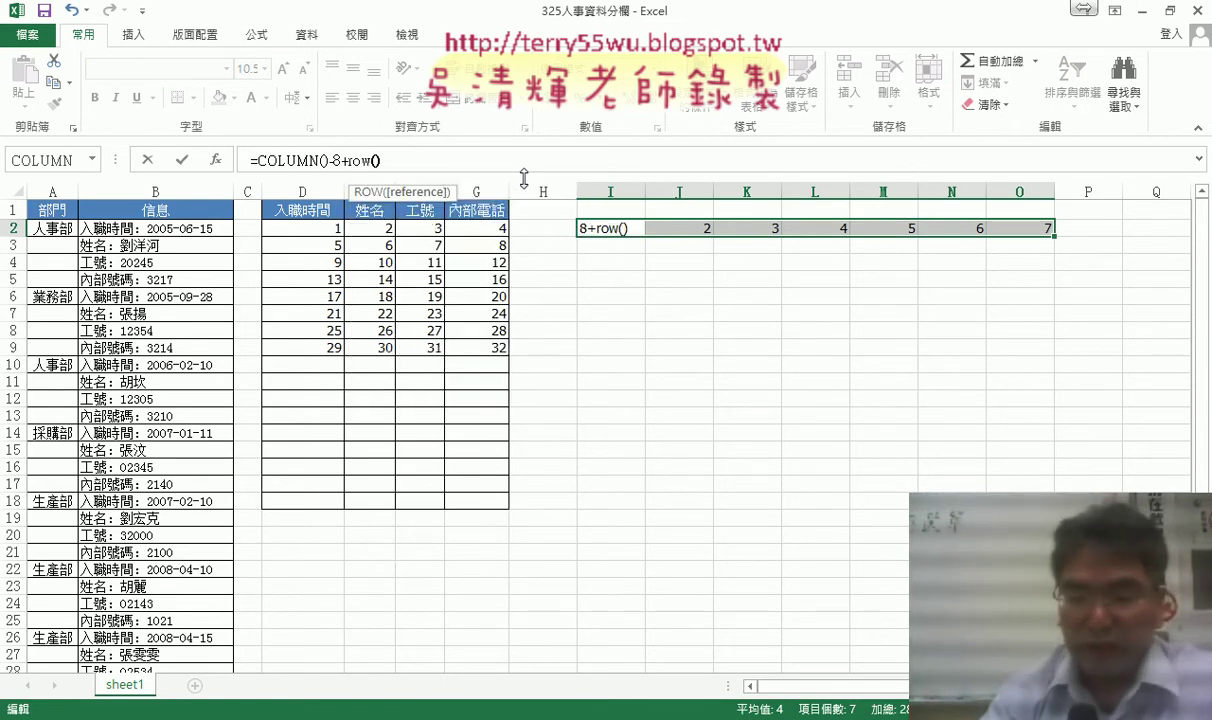
type("-2")
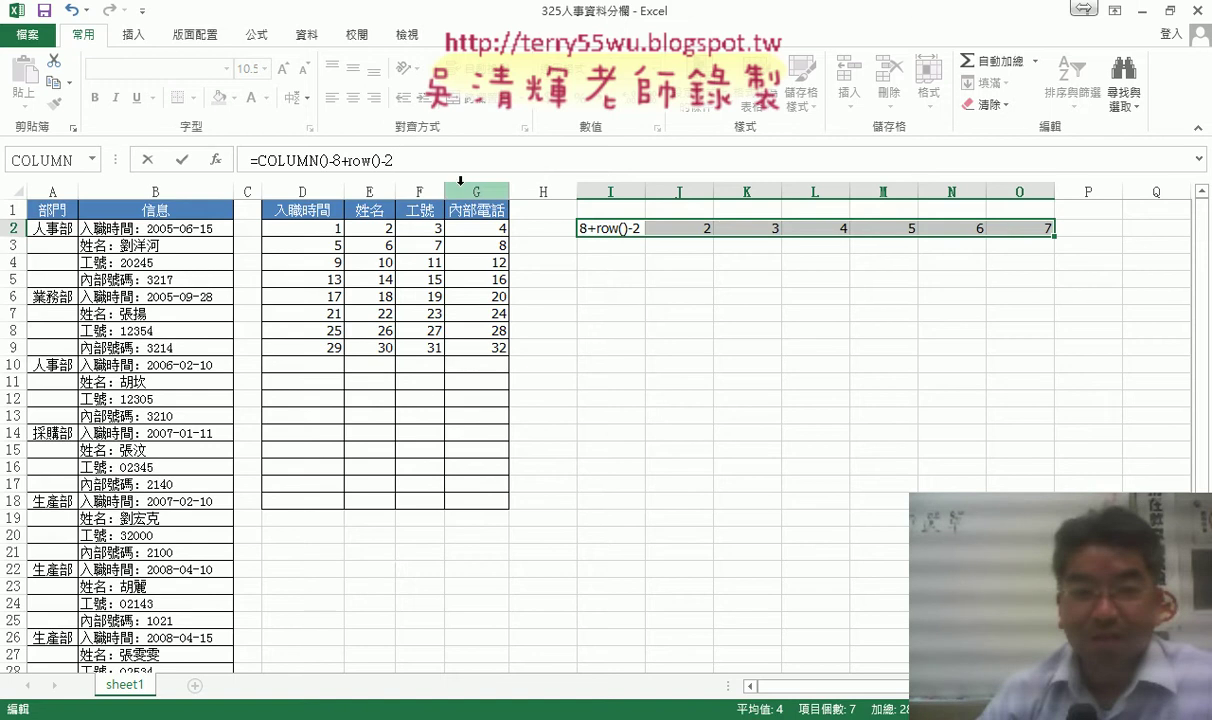
left_click(349, 160)
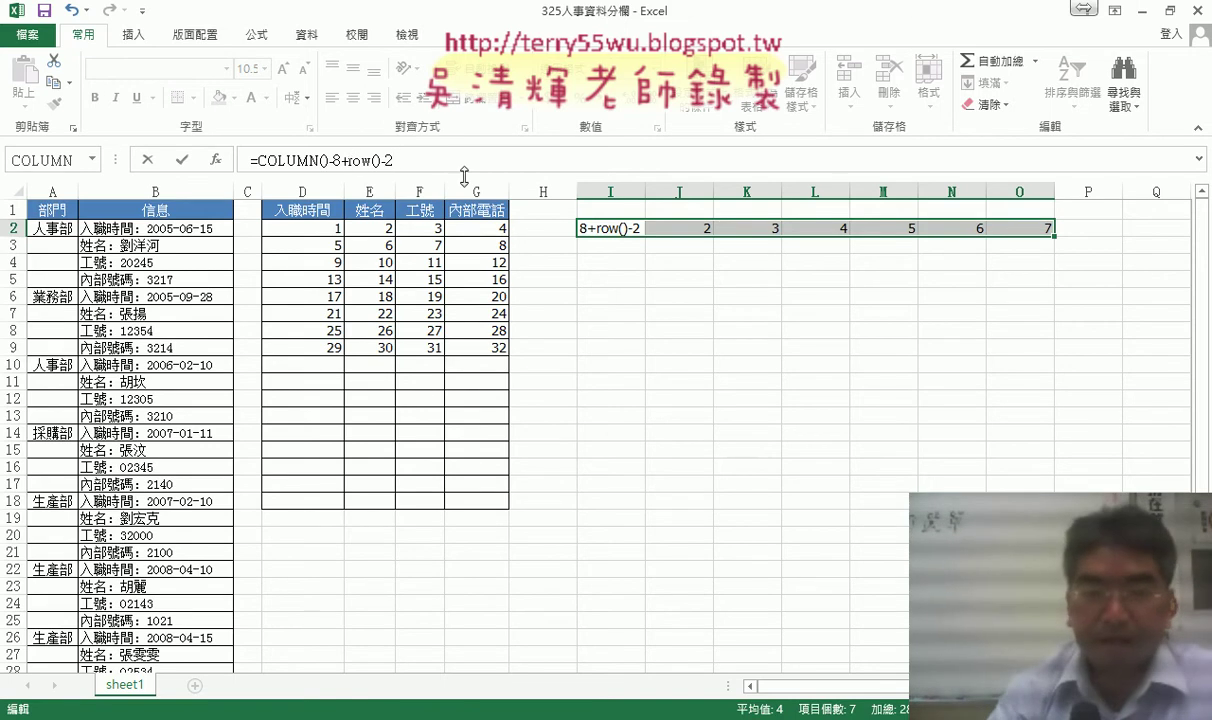
type("(")
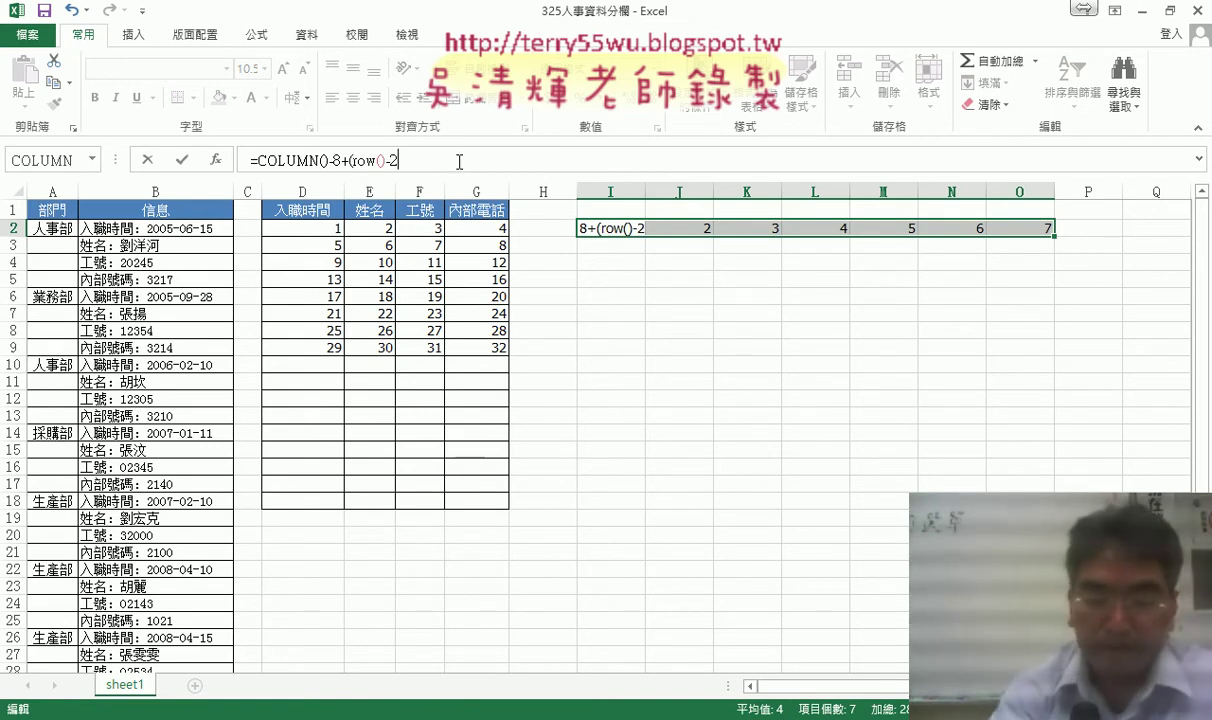
type(")-2)")
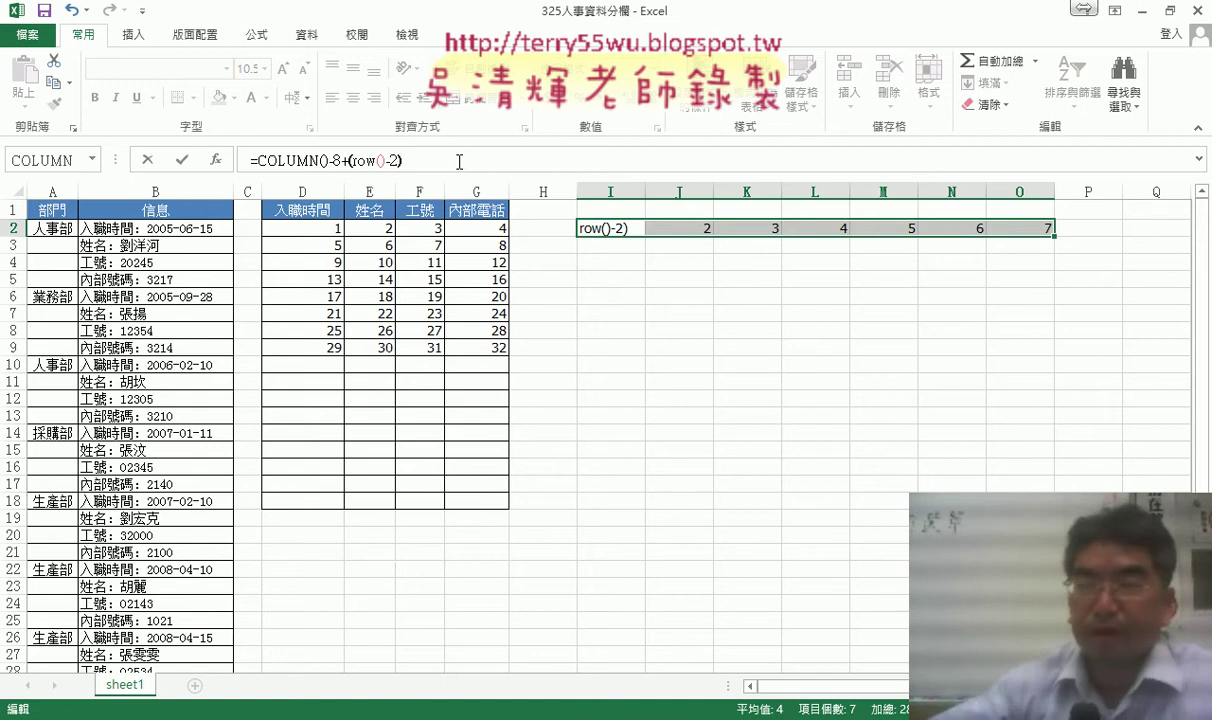
type("*7")
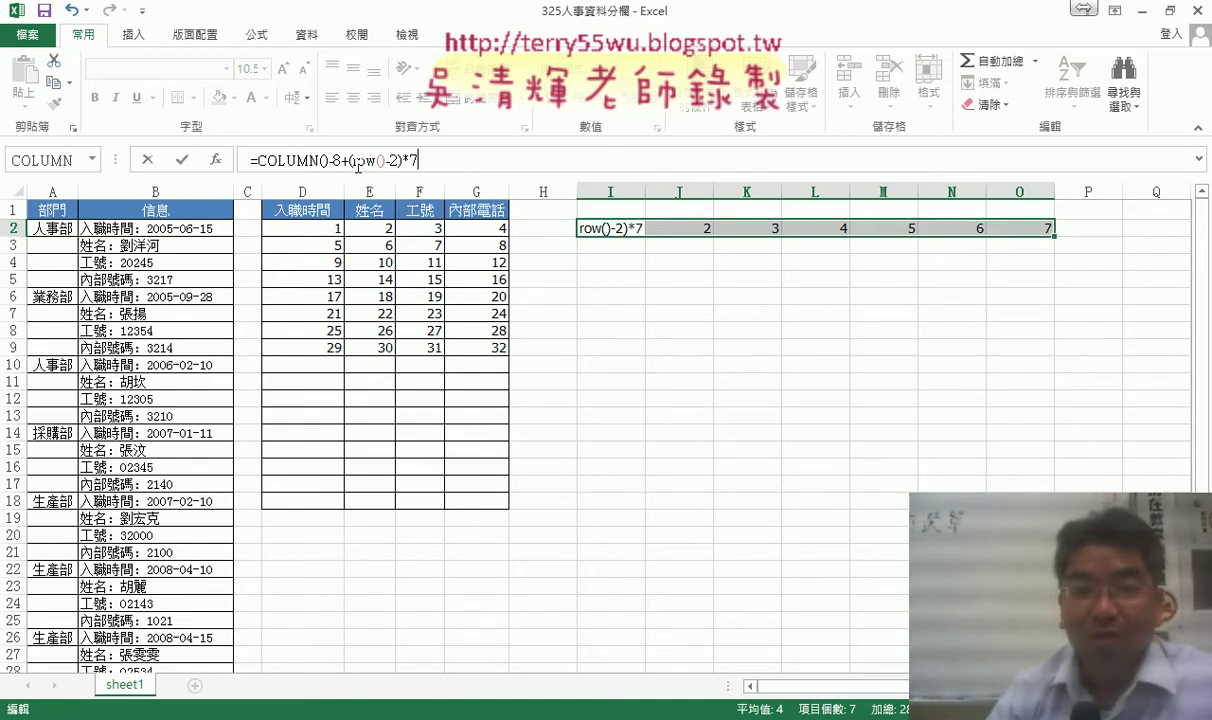
left_click_drag(348, 161, 450, 161)
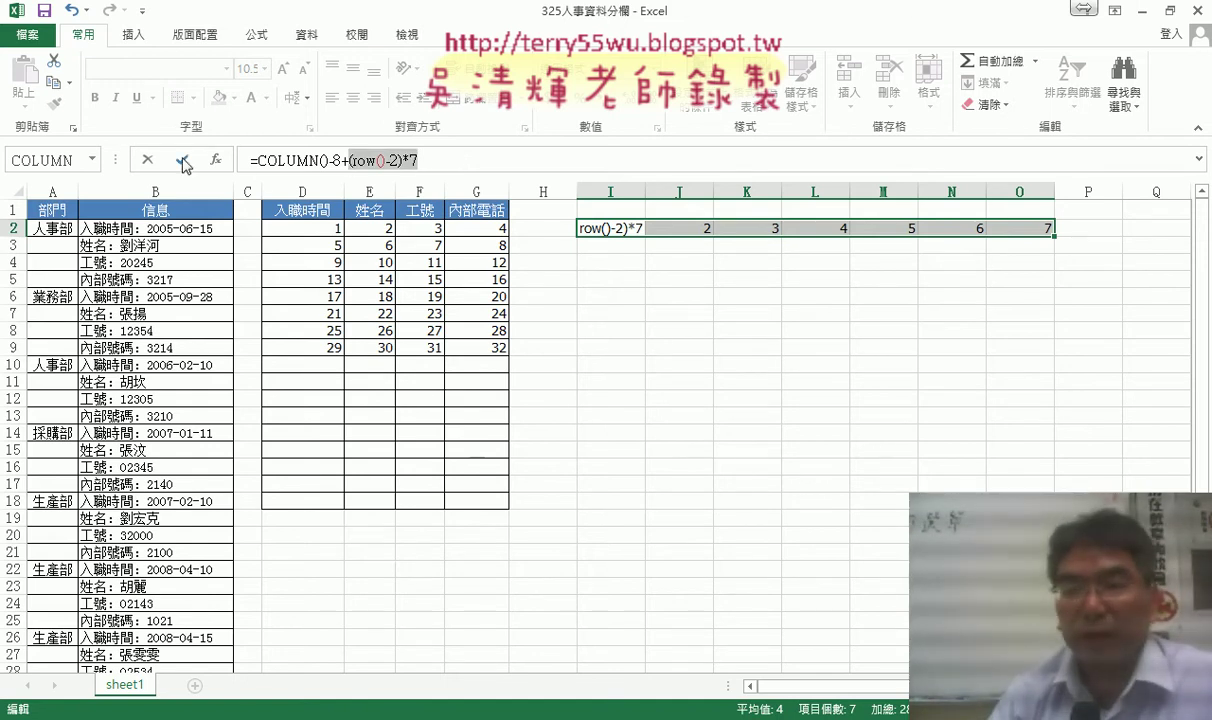
key("Return")
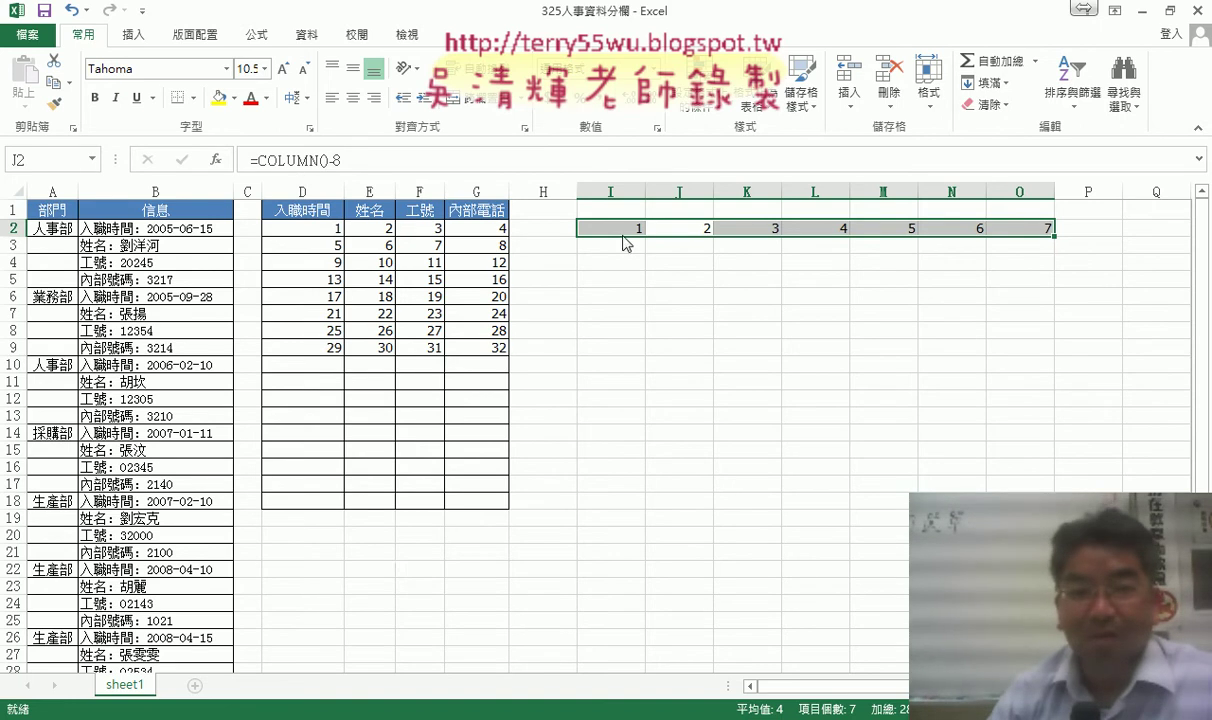
left_click(623, 229)
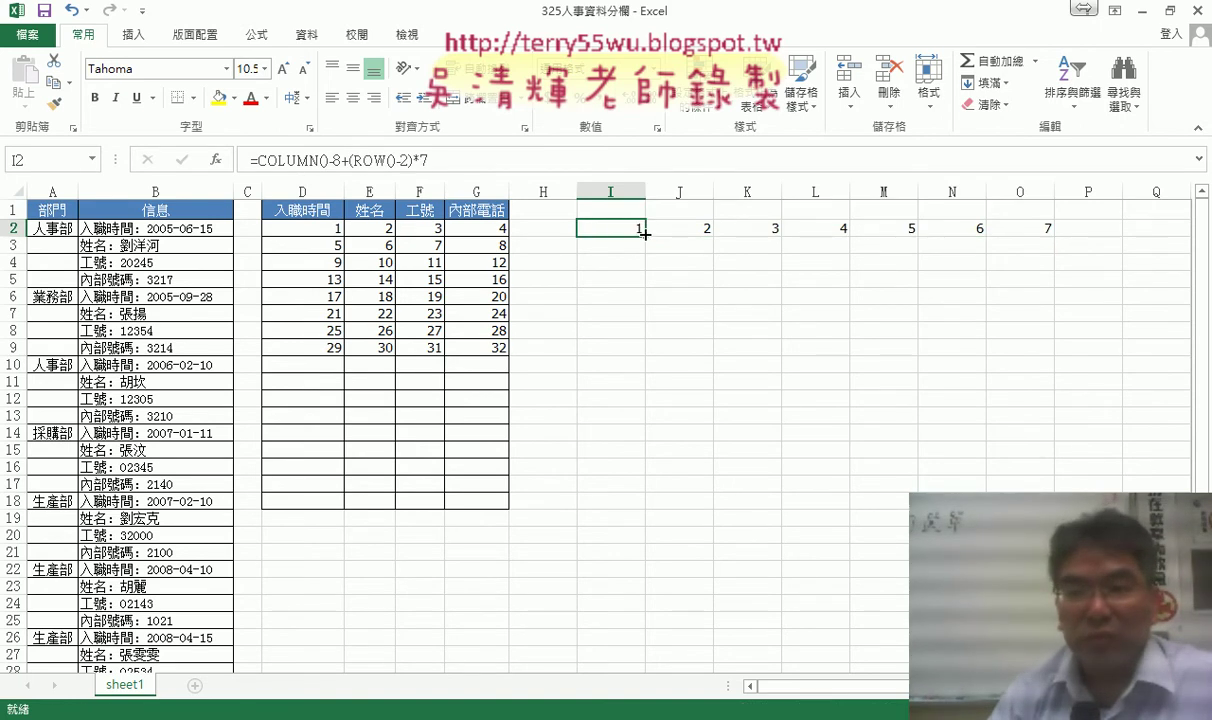
mouse_move(645, 234)
left_mouse_down()
mouse_move(1052, 236)
mouse_move(1053, 346)
mouse_move(1053, 318)
left_mouse_up()
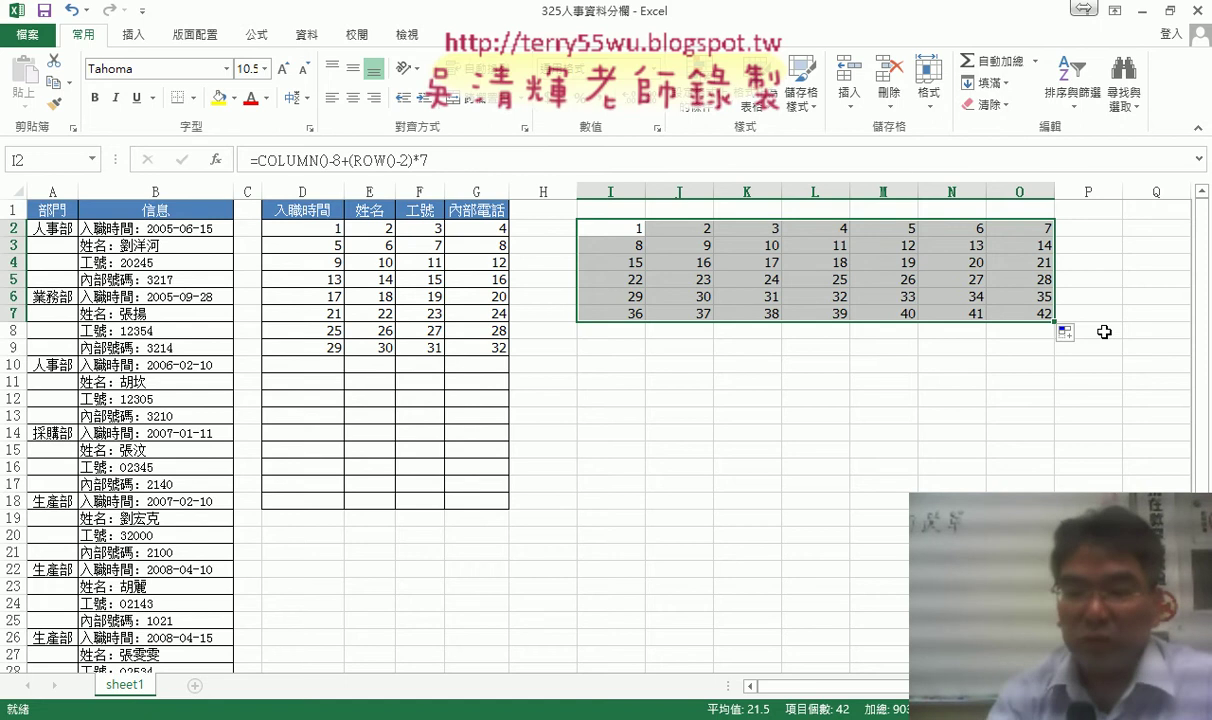
- Clear the 1–42 grid from I2:O7 and cut D2's numbering formula text
key("Delete")
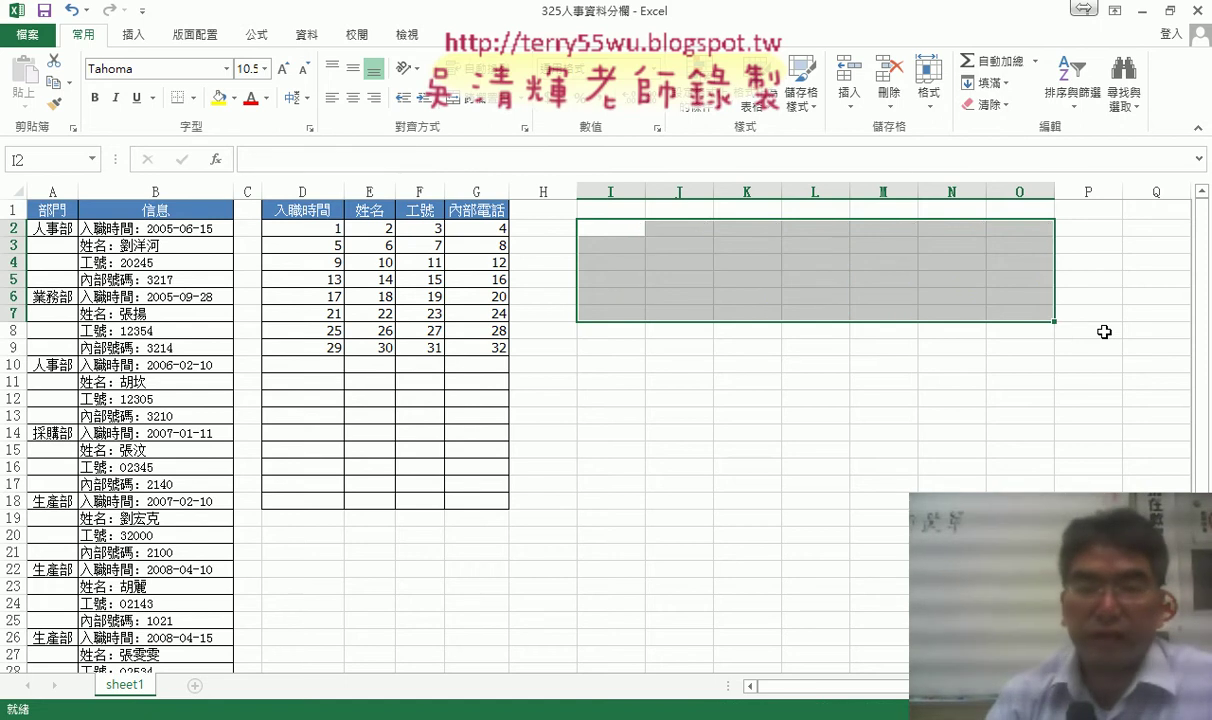
left_click_drag(329, 234, 475, 349)
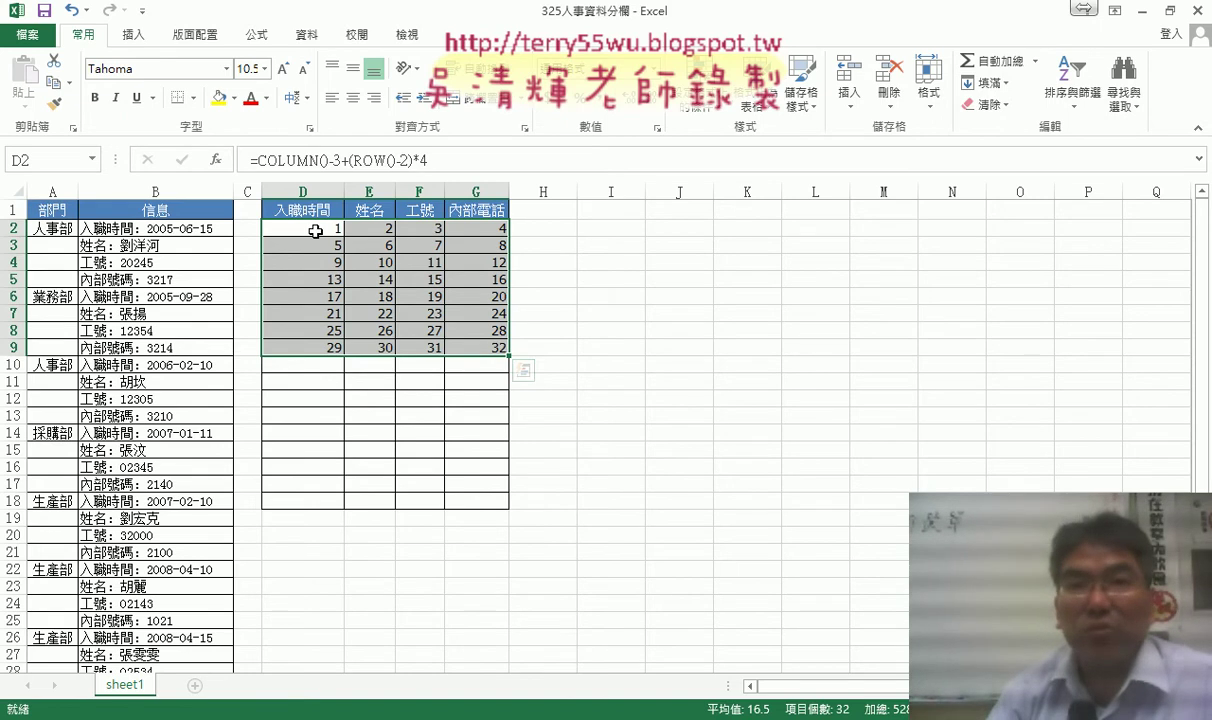
left_click(302, 229)
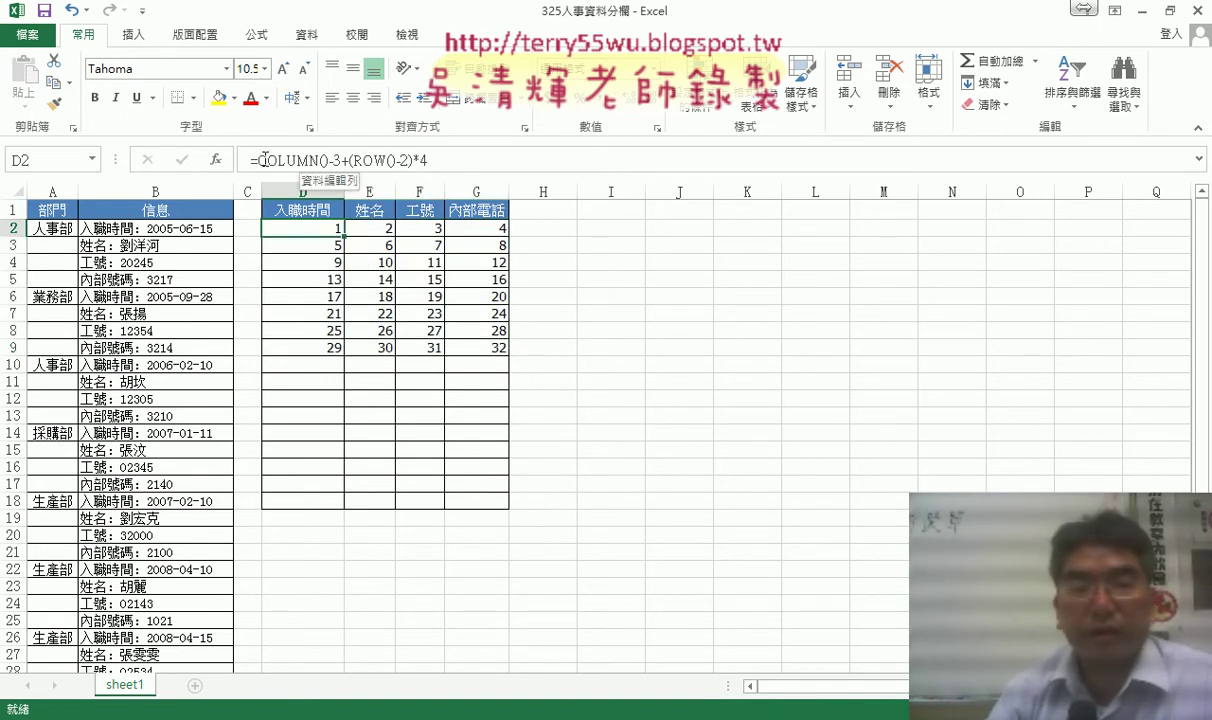
left_click(258, 160)
left_click_drag(252, 160, 427, 160)
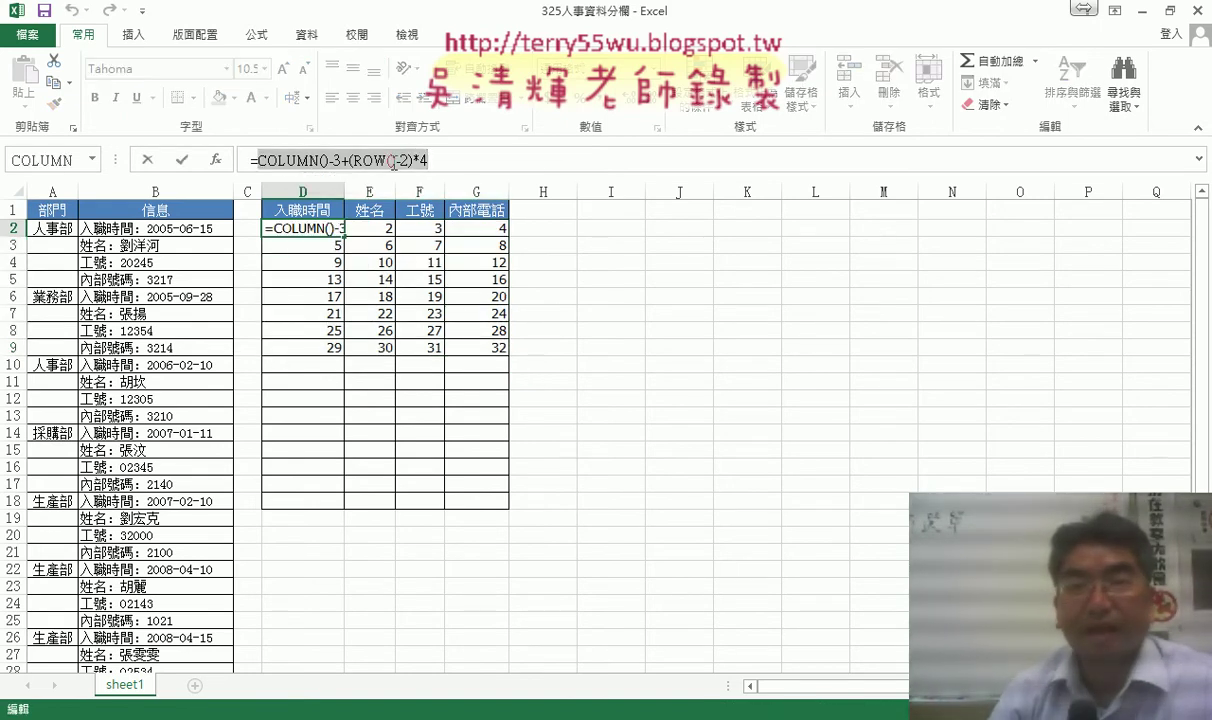
right_click(395, 163)
left_click(424, 177)
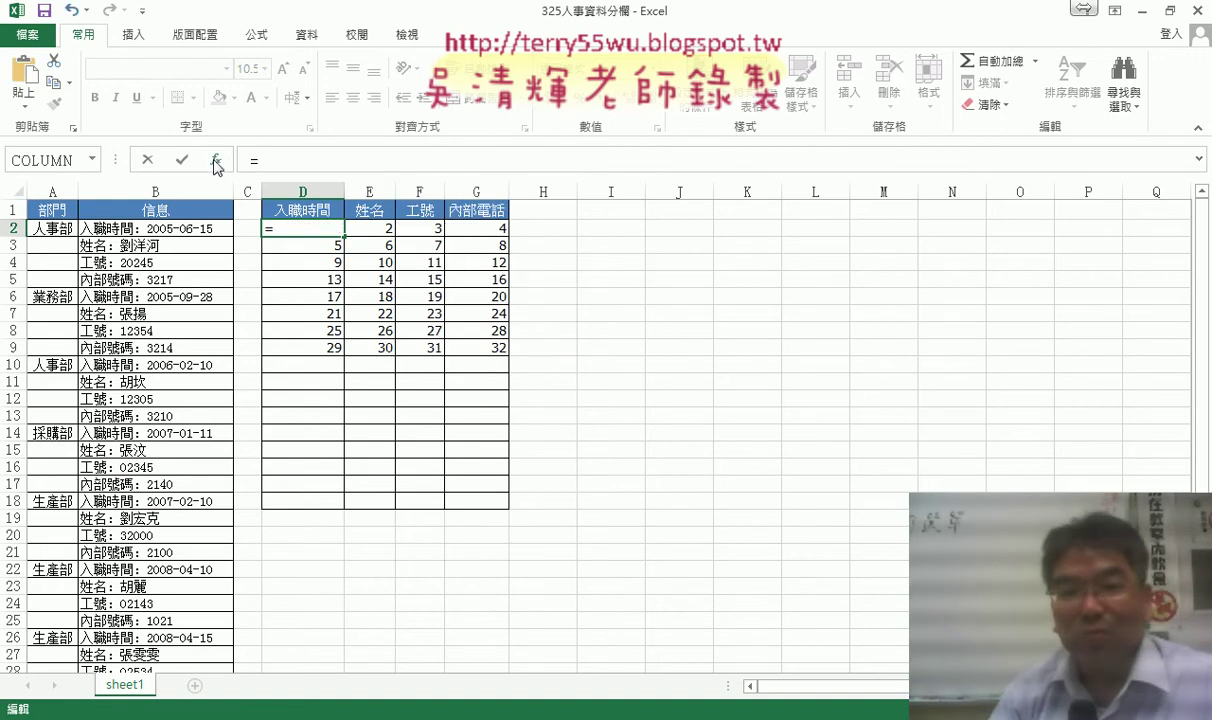
- Start an INDEX function in D2 with its argument form ready
left_click(214, 160)
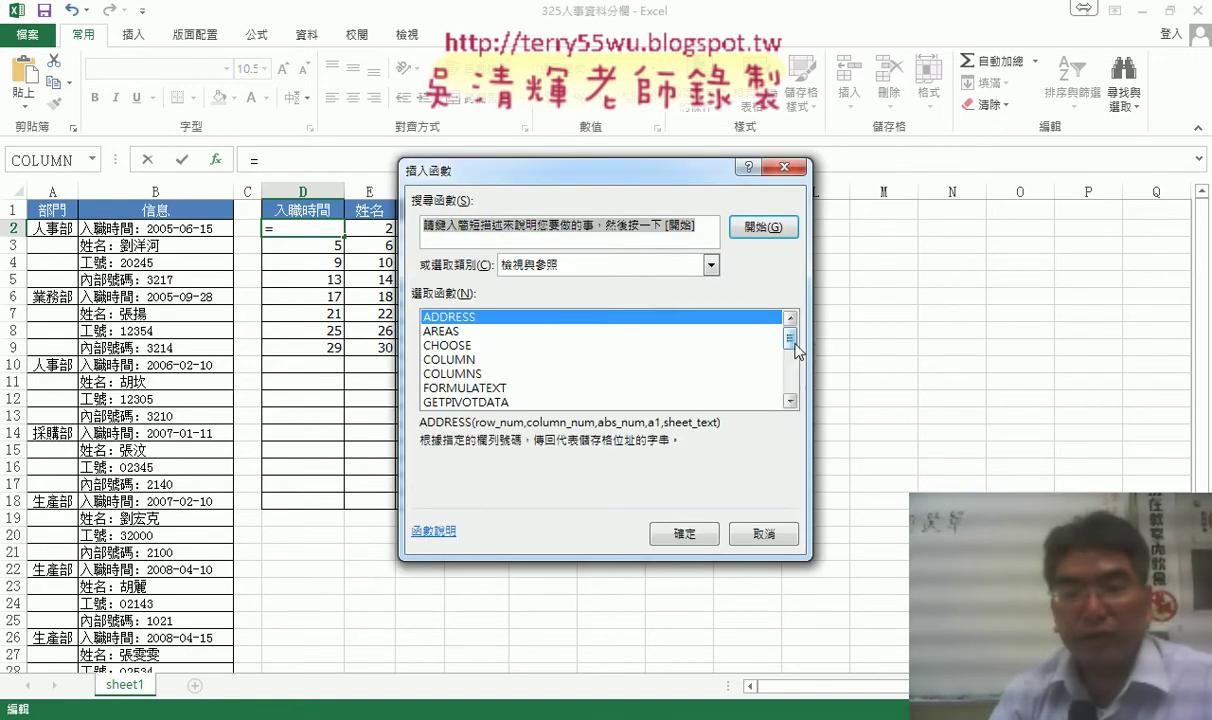
scroll(787, 350, "down", 1)
scroll(787, 355, "down", 1)
double_click(460, 360)
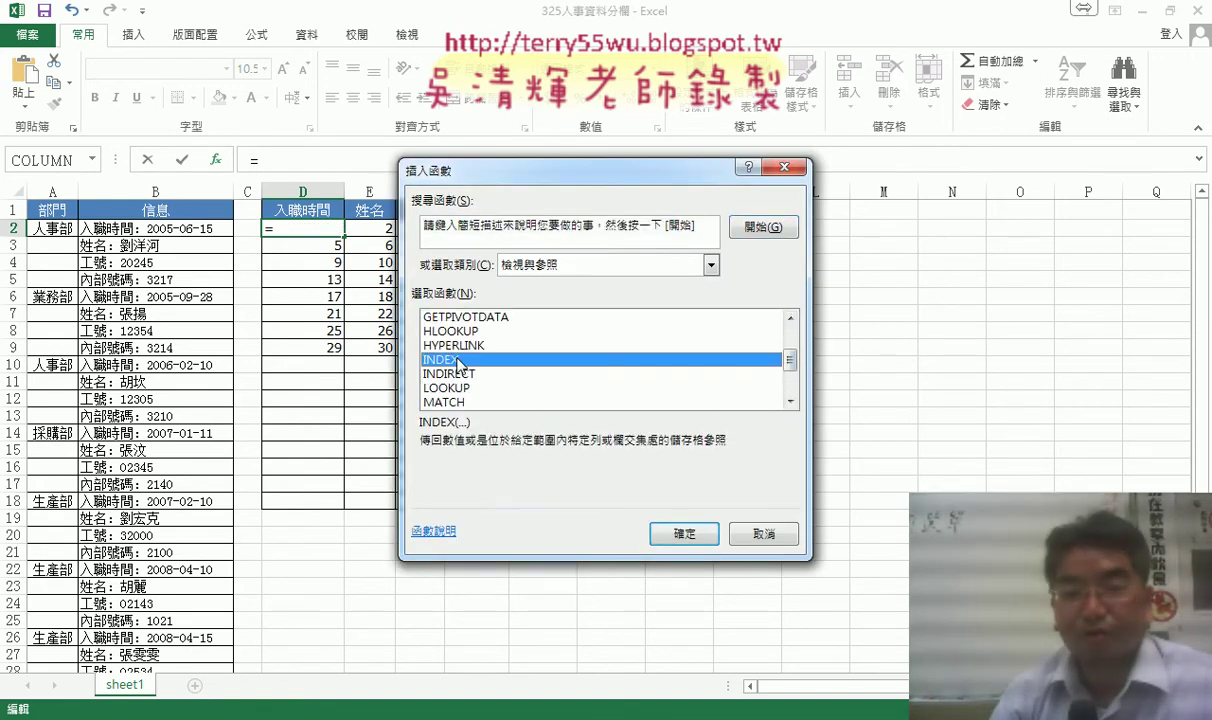
key("Return")
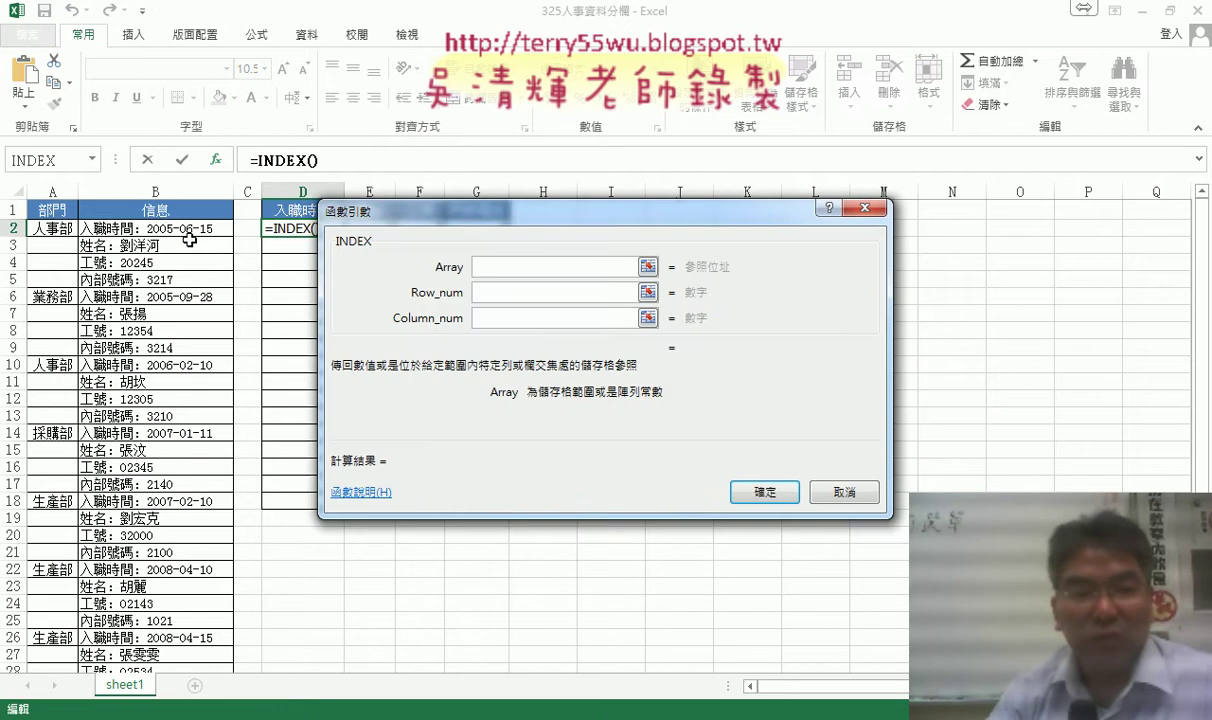
- Give INDEX array $B$2:$B$33, row COLUMN()-3+(ROW()-2)*4 and column 1, showing 入職時間：2005-06-15
left_click_drag(174, 226, 190, 634)
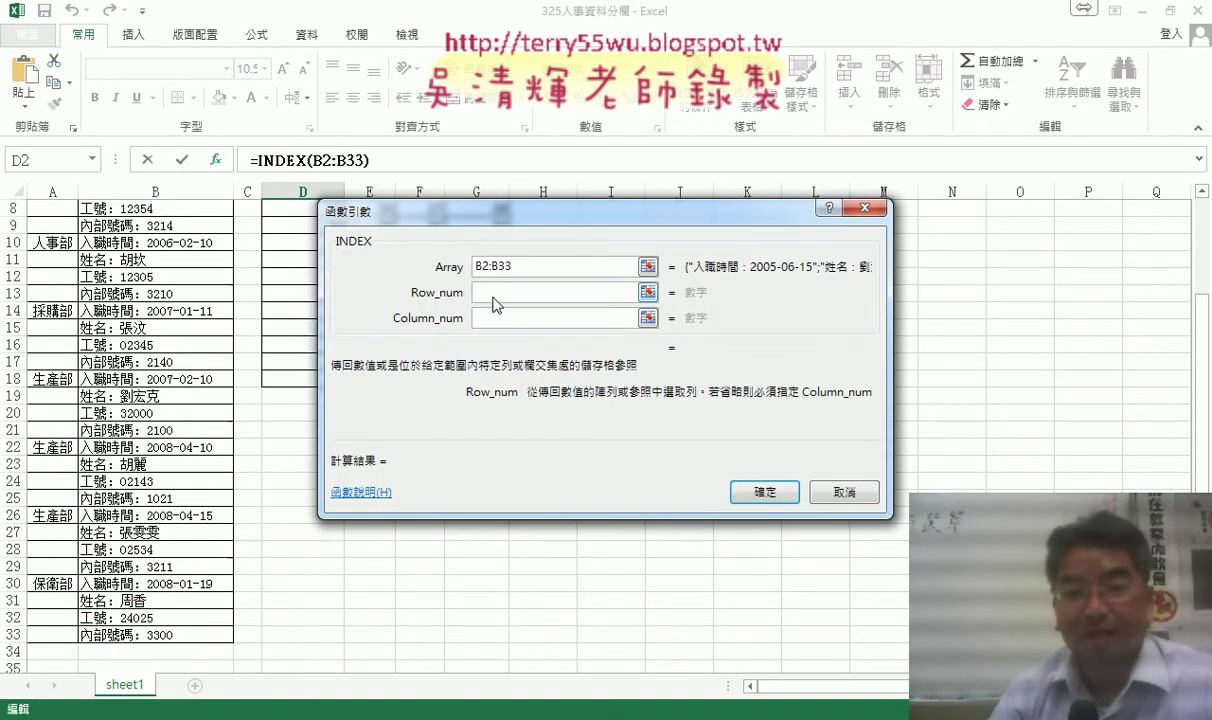
right_click(494, 295)
left_click(527, 352)
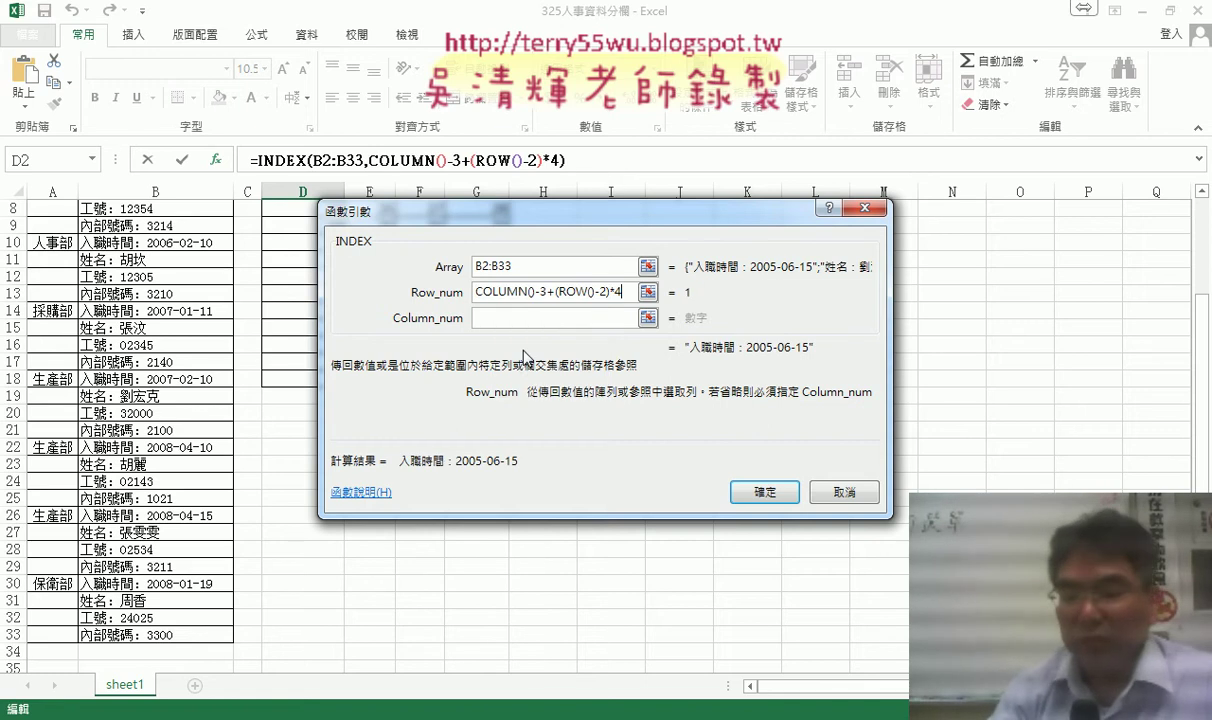
left_click(507, 317)
type("1")
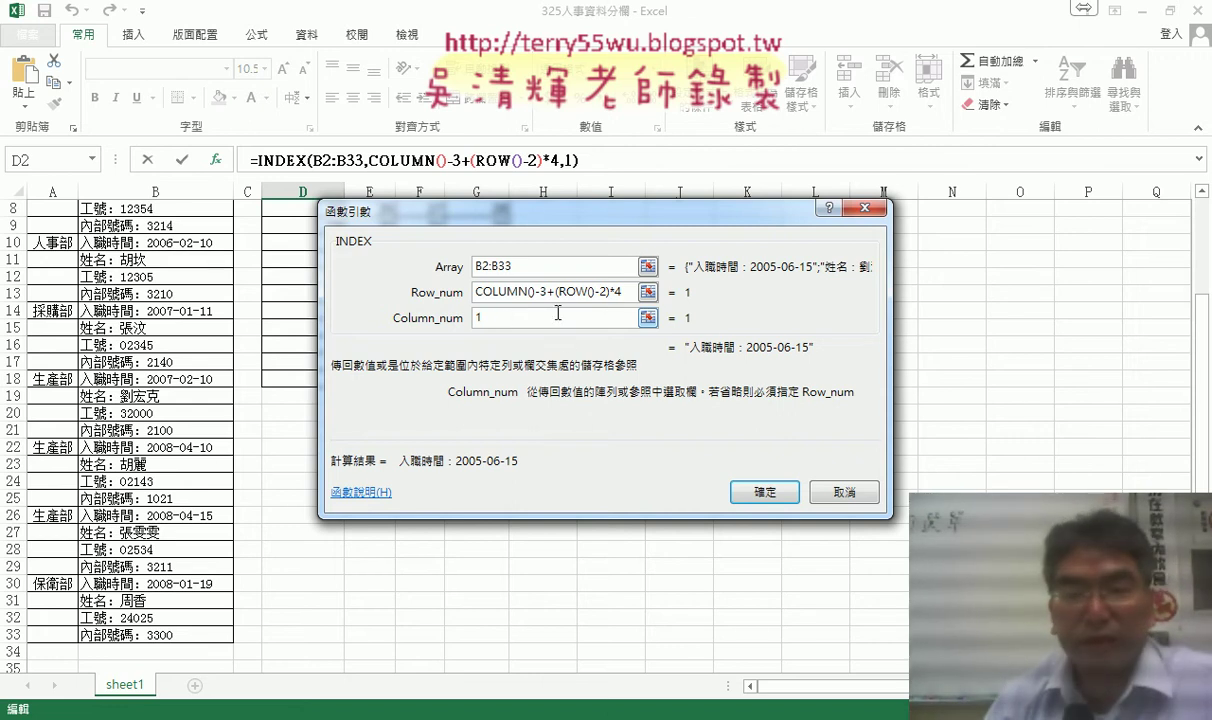
double_click(511, 266)
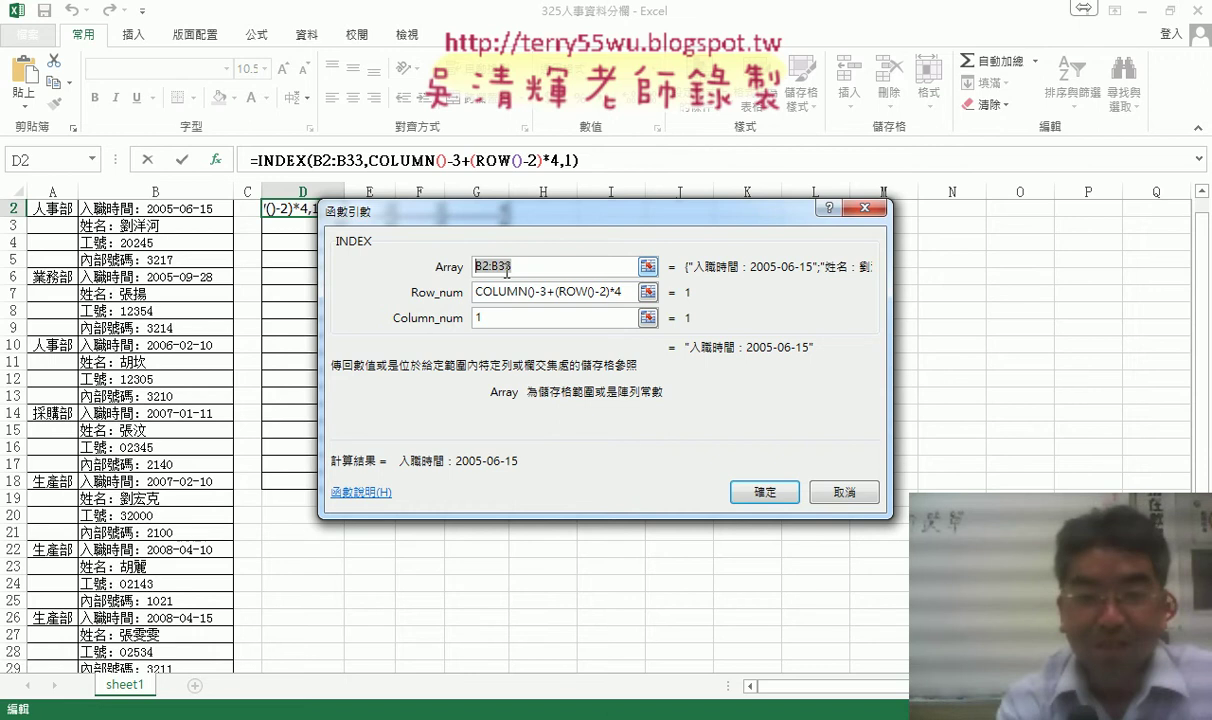
key("F4")
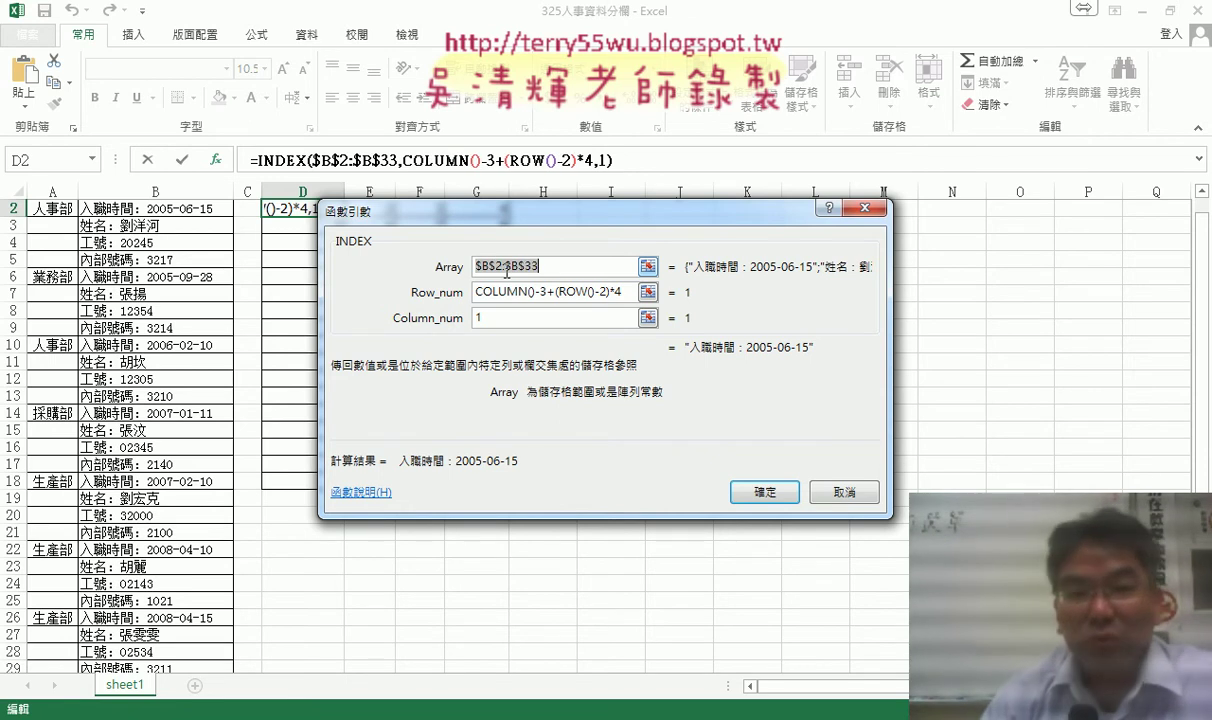
left_click(481, 266)
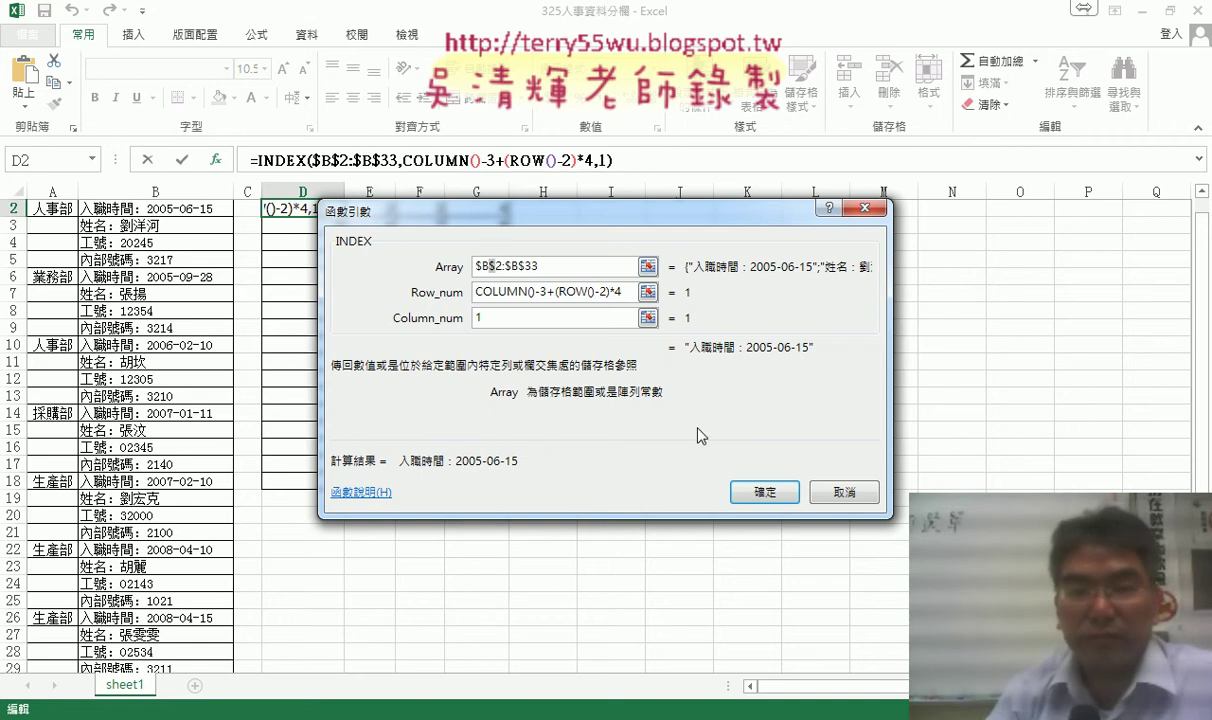
left_click(763, 491)
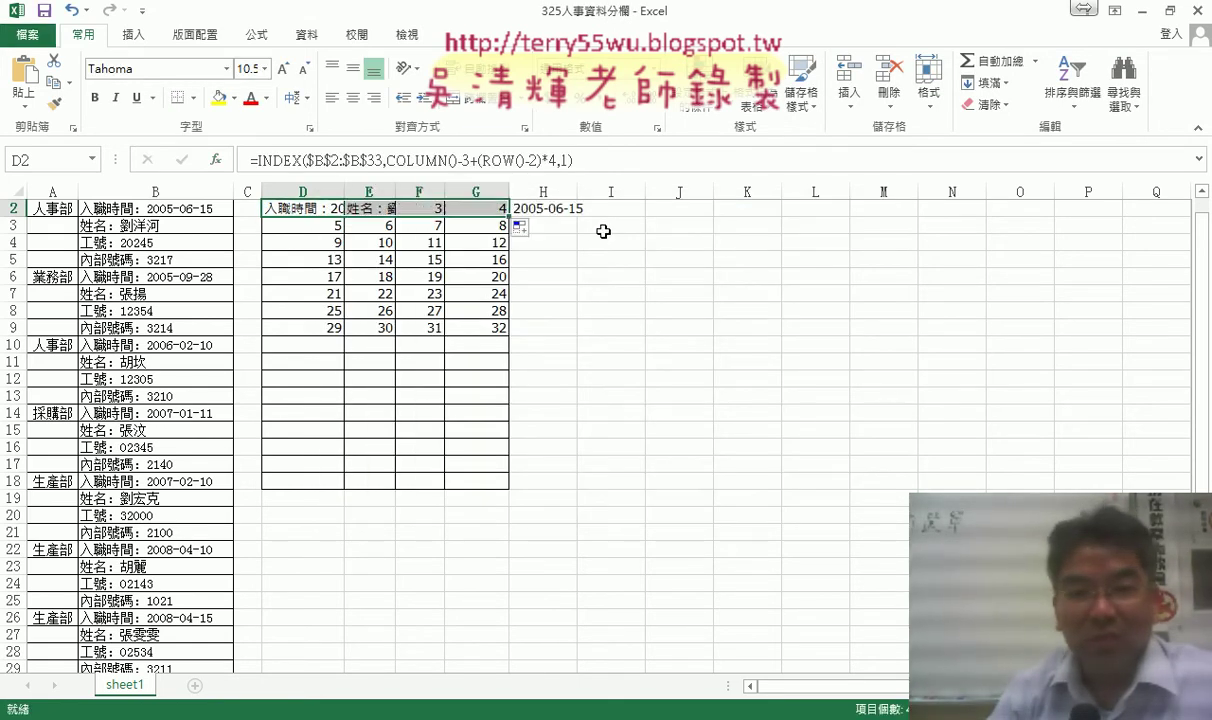
- Fill D2's INDEX formula through D2:G9 and AutoFit columns D to G
mouse_move(345, 216)
left_mouse_down()
mouse_move(505, 216)
mouse_move(511, 332)
left_mouse_up()
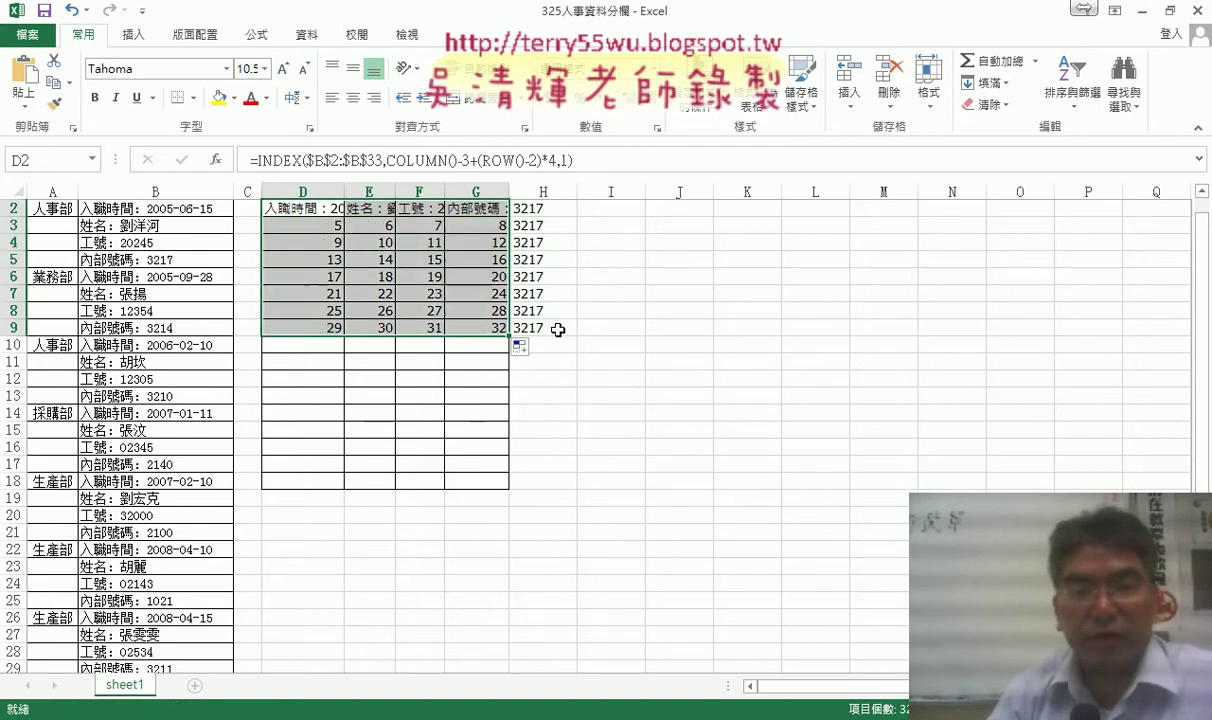
double_click(344, 191)
double_click(468, 191)
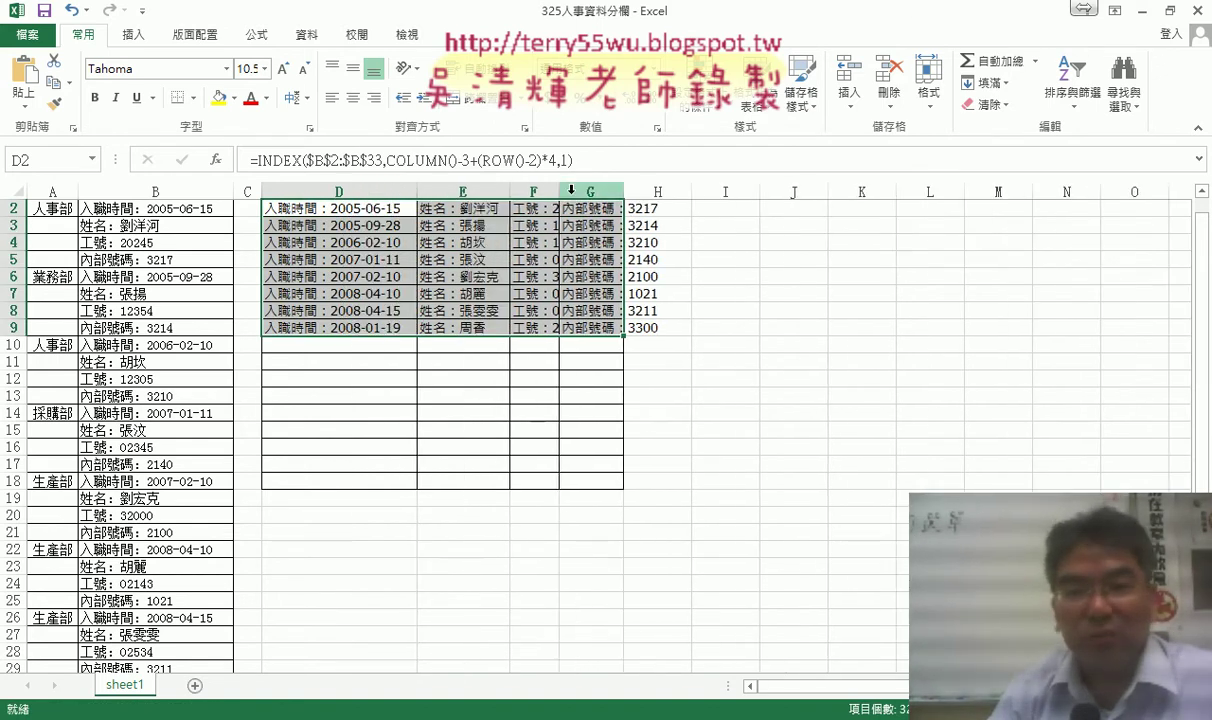
double_click(559, 191)
double_click(664, 191)
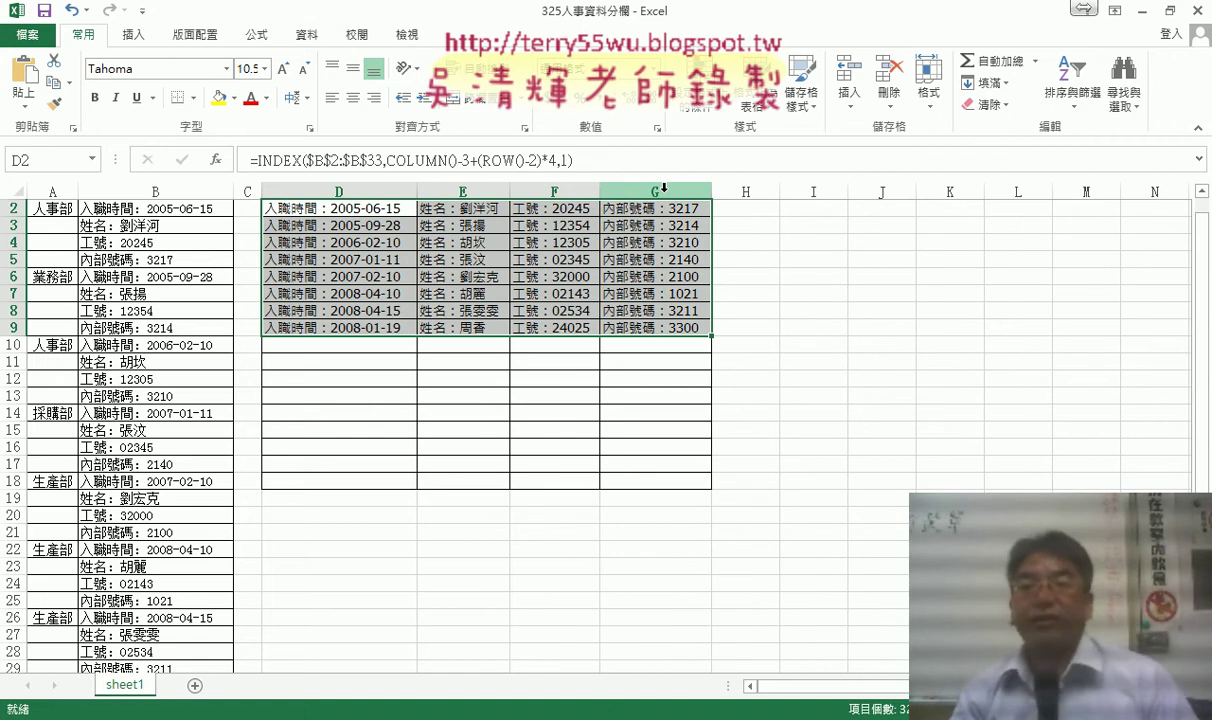
scroll(695, 344, "up", 1)
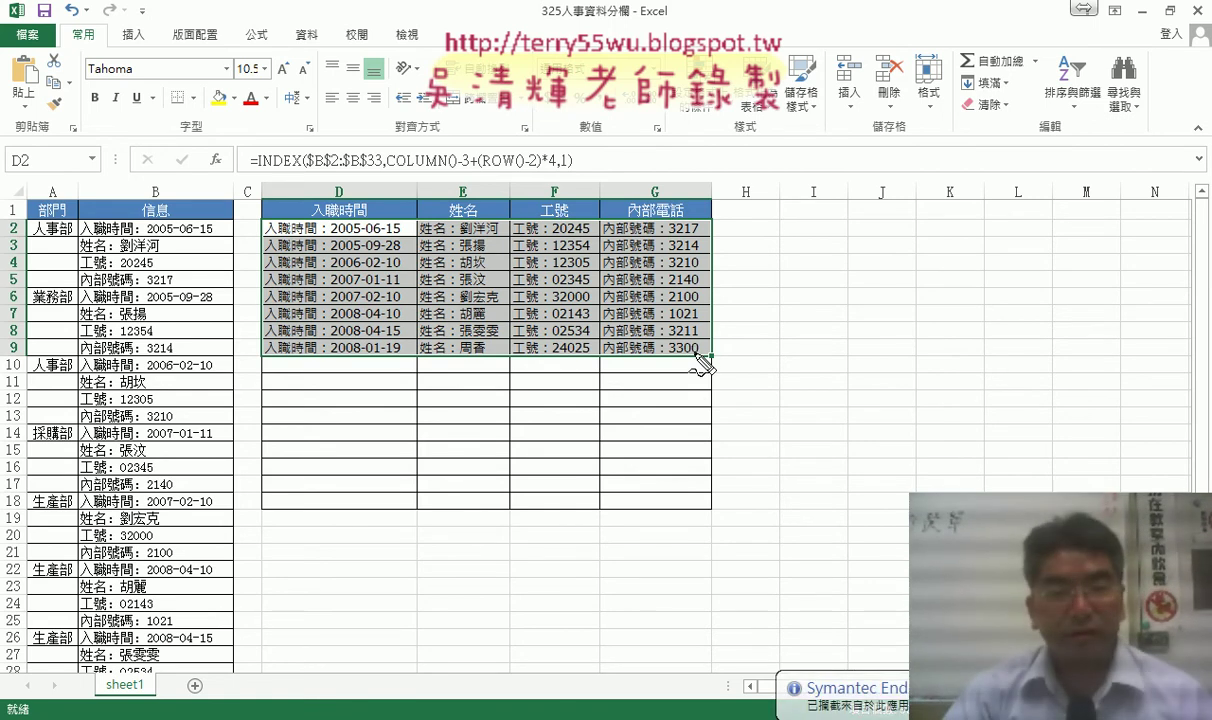
left_click_drag(331, 212, 331, 351)
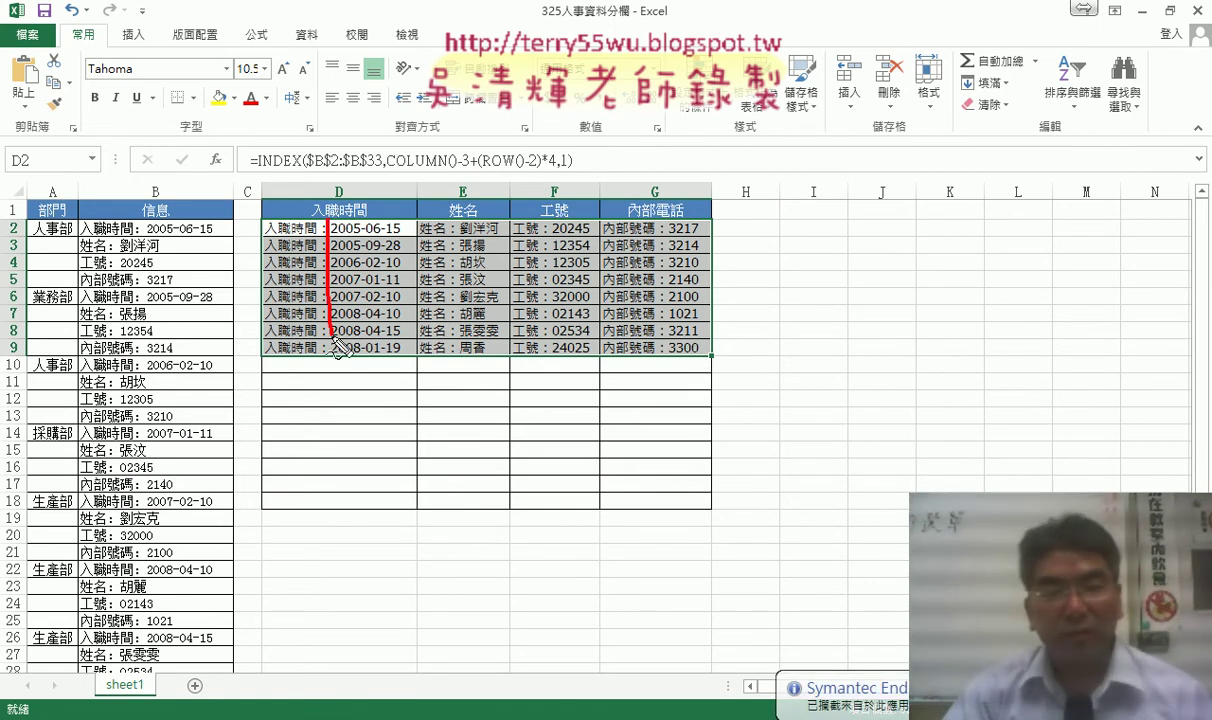
left_click_drag(459, 217, 460, 354)
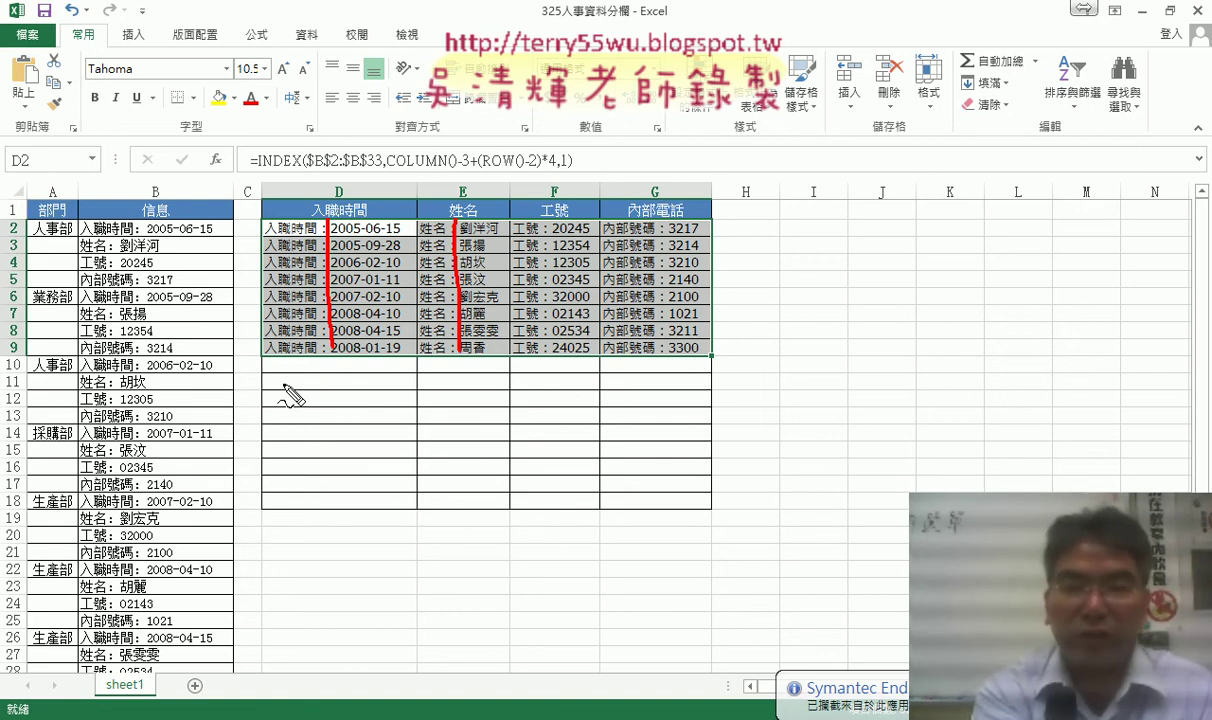
key("Escape")
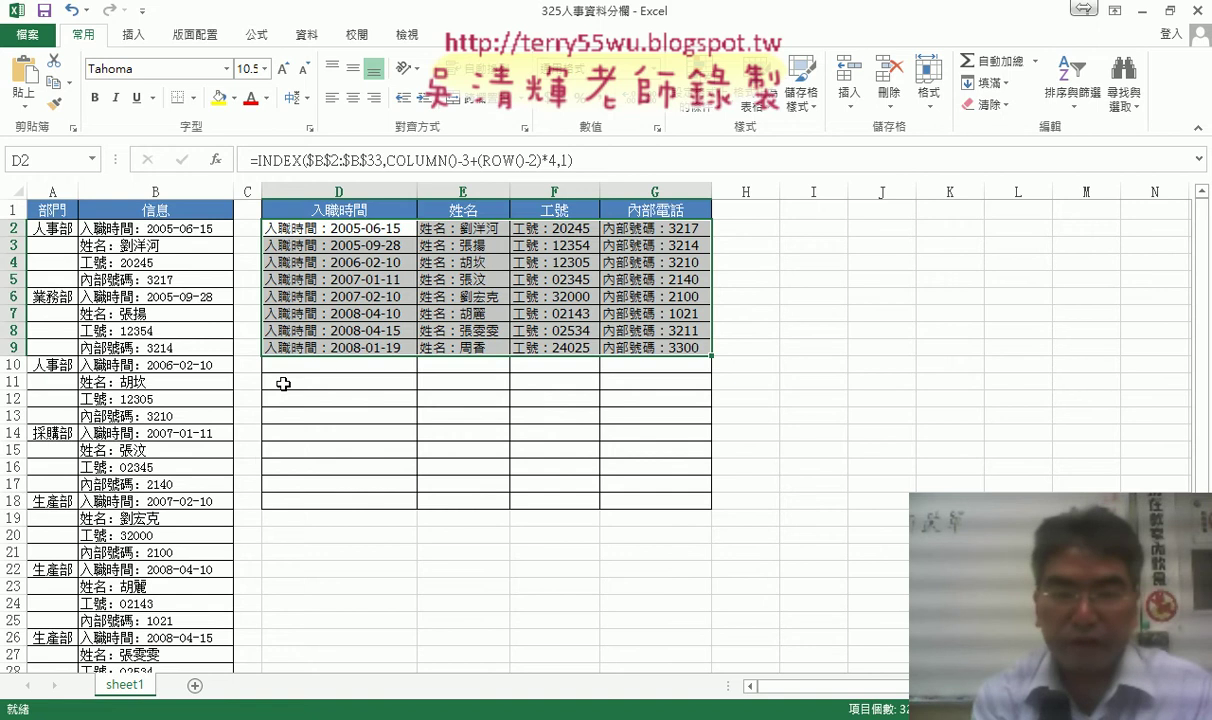
- Undo D2:G9 back to the 1–32 numbers, then redo the INDEX formula, its fill and column D widening
key("ctrl+z")
key("ctrl+z")
key("ctrl+z")
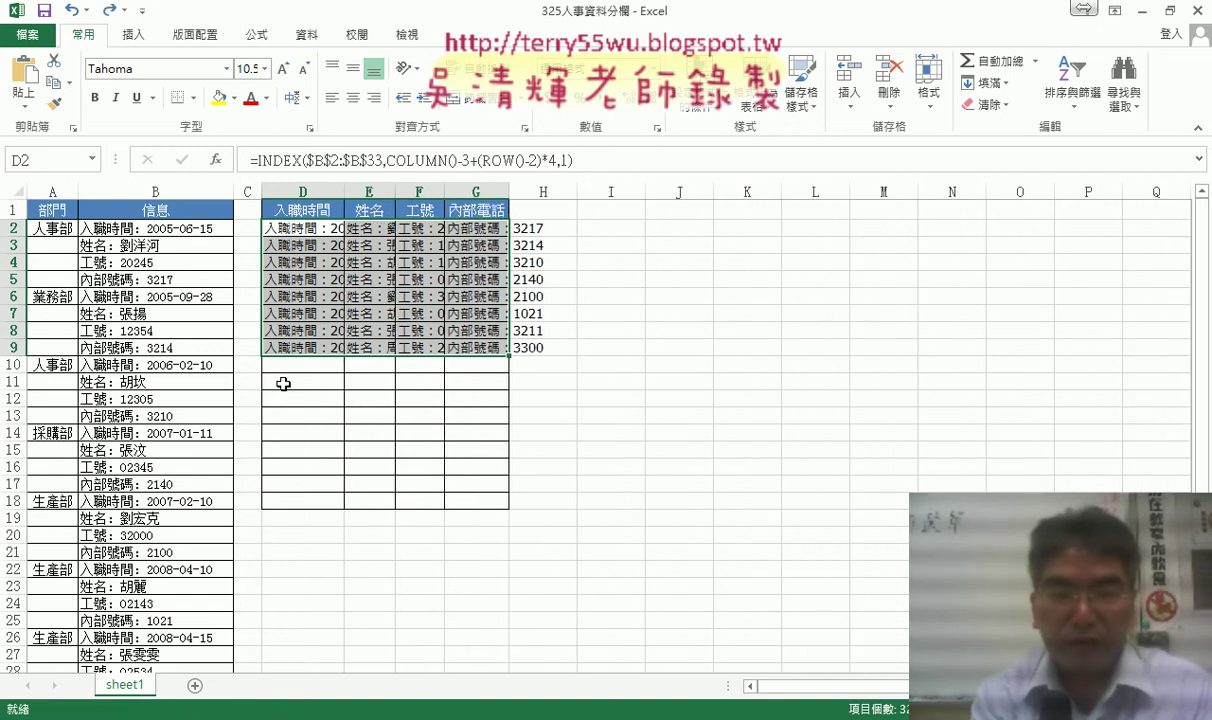
key("ctrl+z")
key("ctrl+z")
key("ctrl+z")
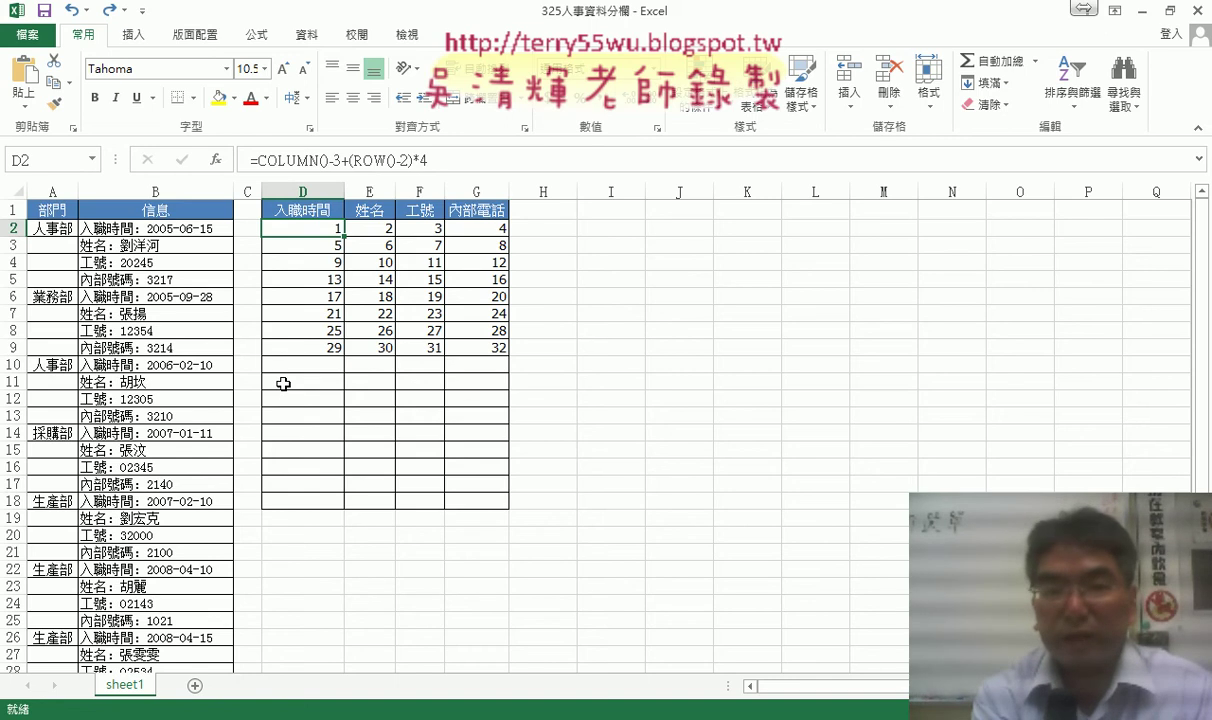
key("ctrl+y")
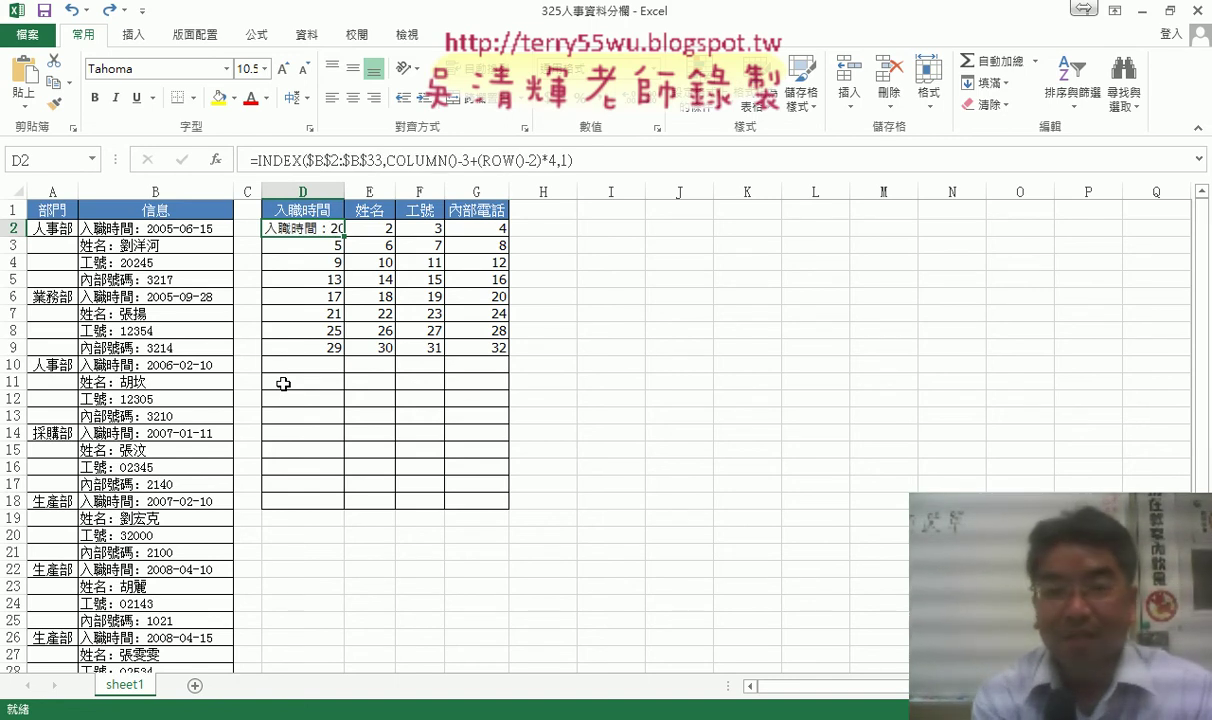
key("ctrl+y")
key("ctrl+y")
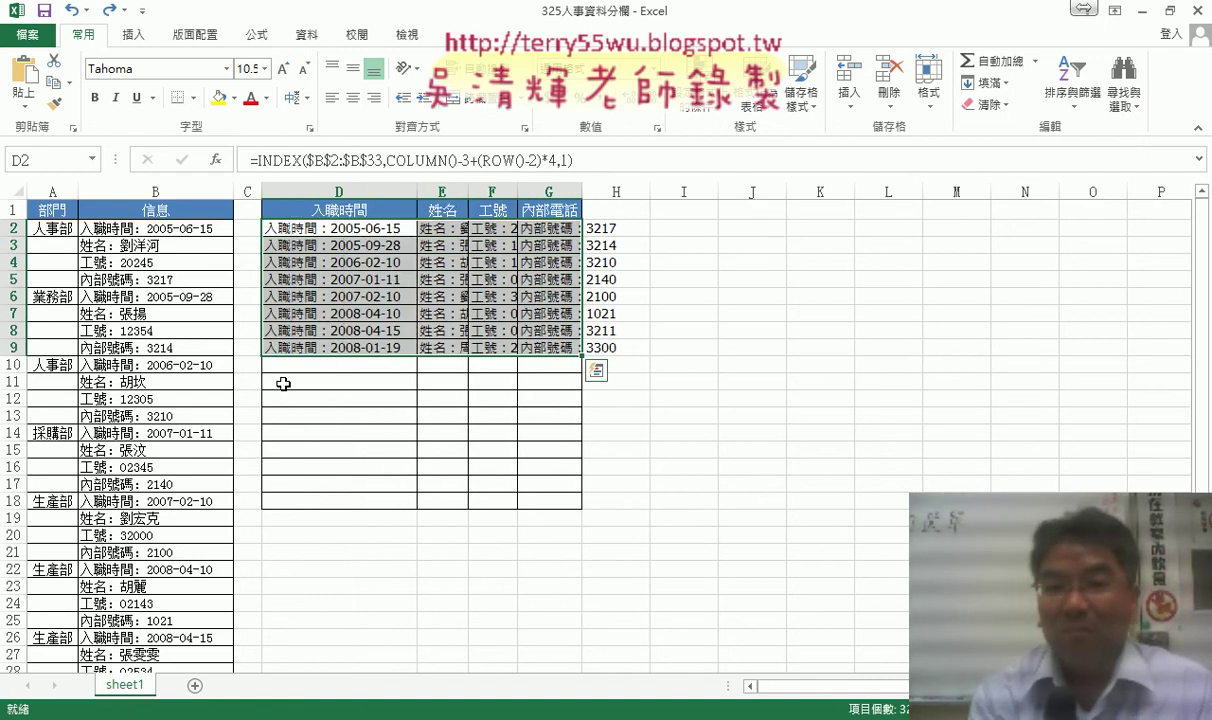
key("ctrl+y")
key("ctrl+y")
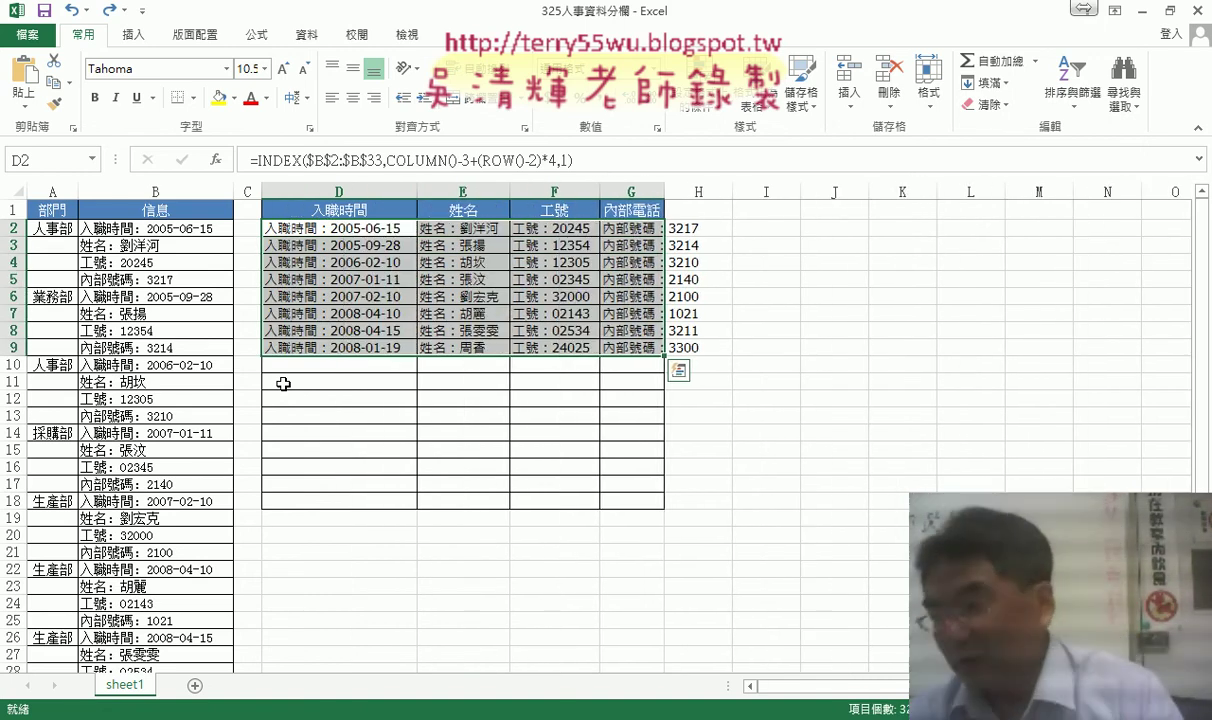